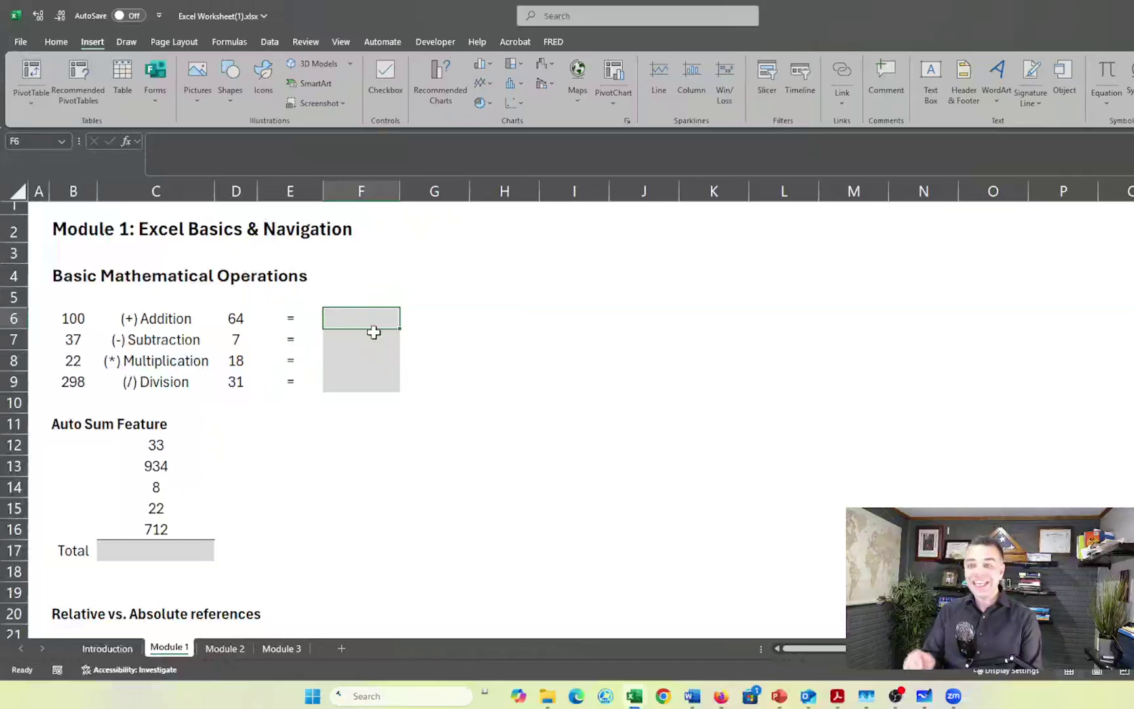
# - Enter the formula =100+64 in cell F6 to add the two numbers as typed constants
pyautogui.write('=')
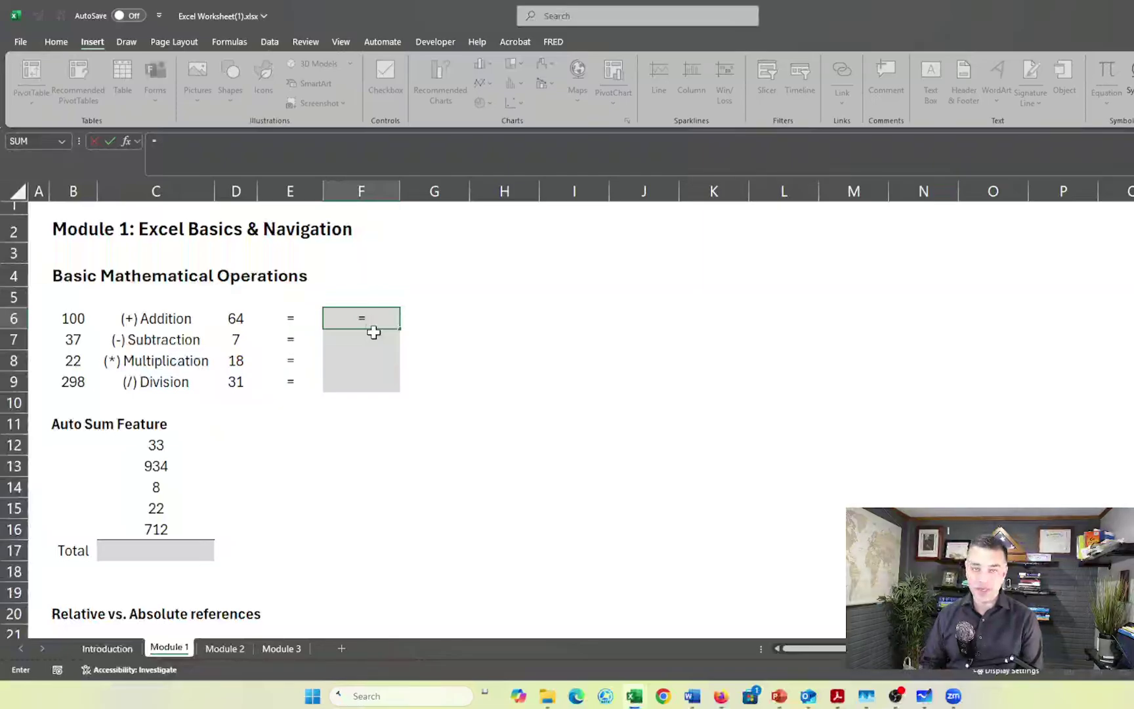
pyautogui.write('100+')
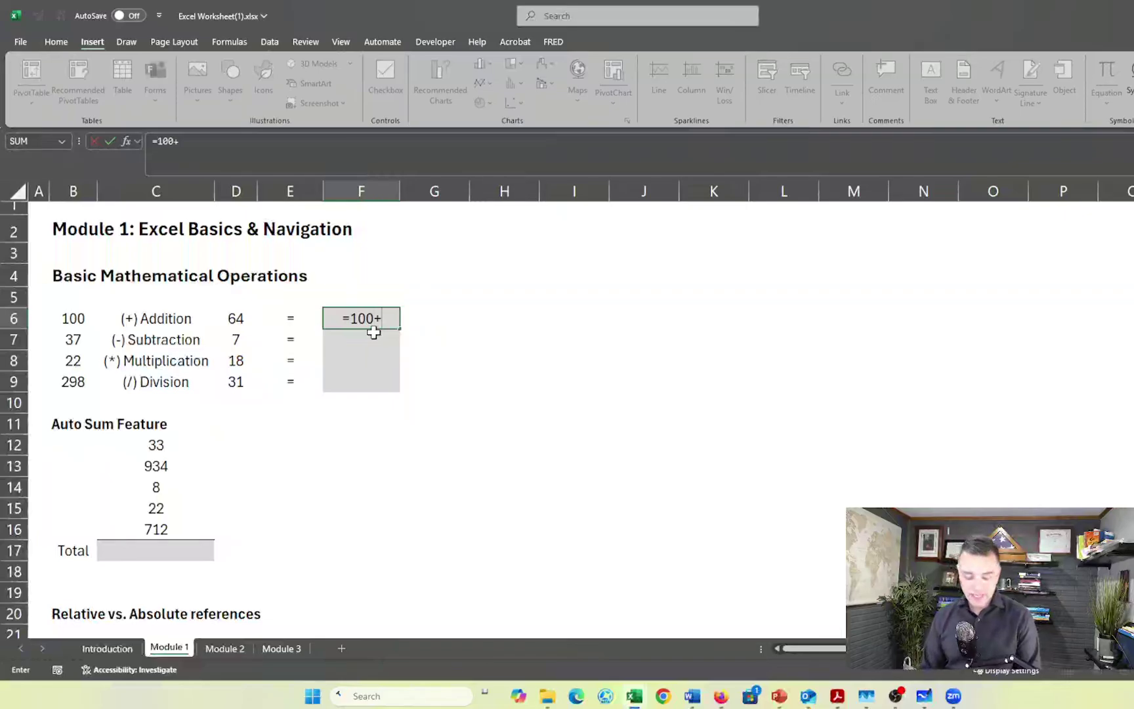
pyautogui.write('64')
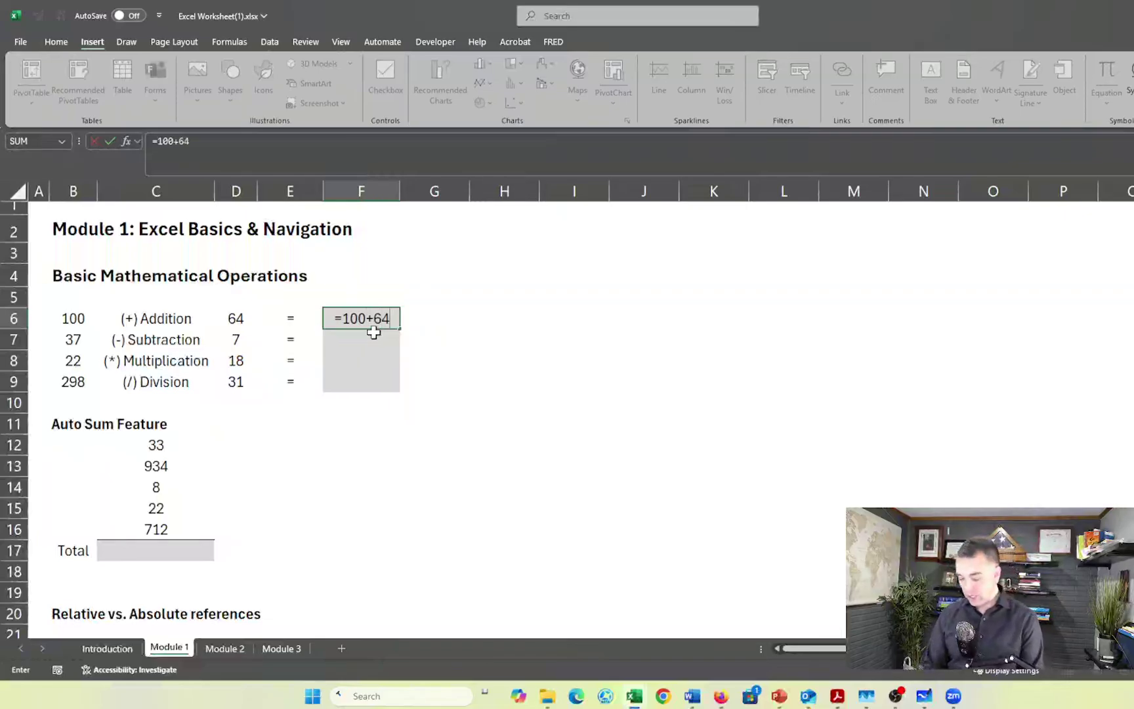
pyautogui.press('Return')
# - Replace the contents of F6 with the cell-reference formula =B6+D6
pyautogui.press('Up')
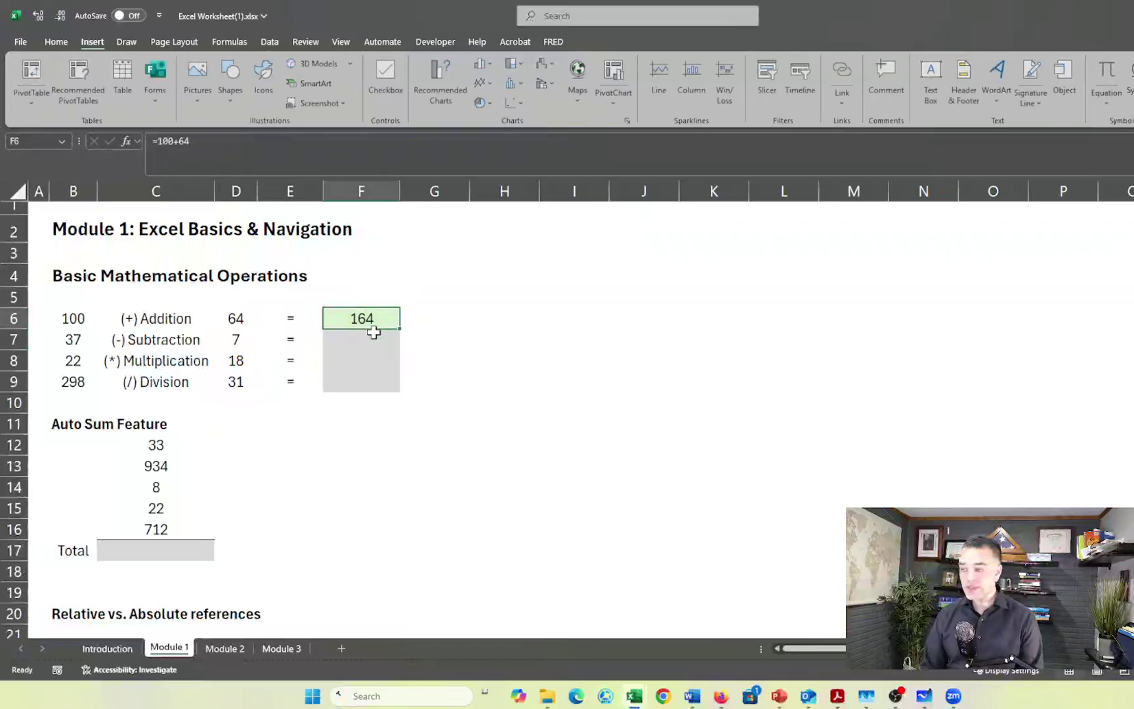
pyautogui.write('=')
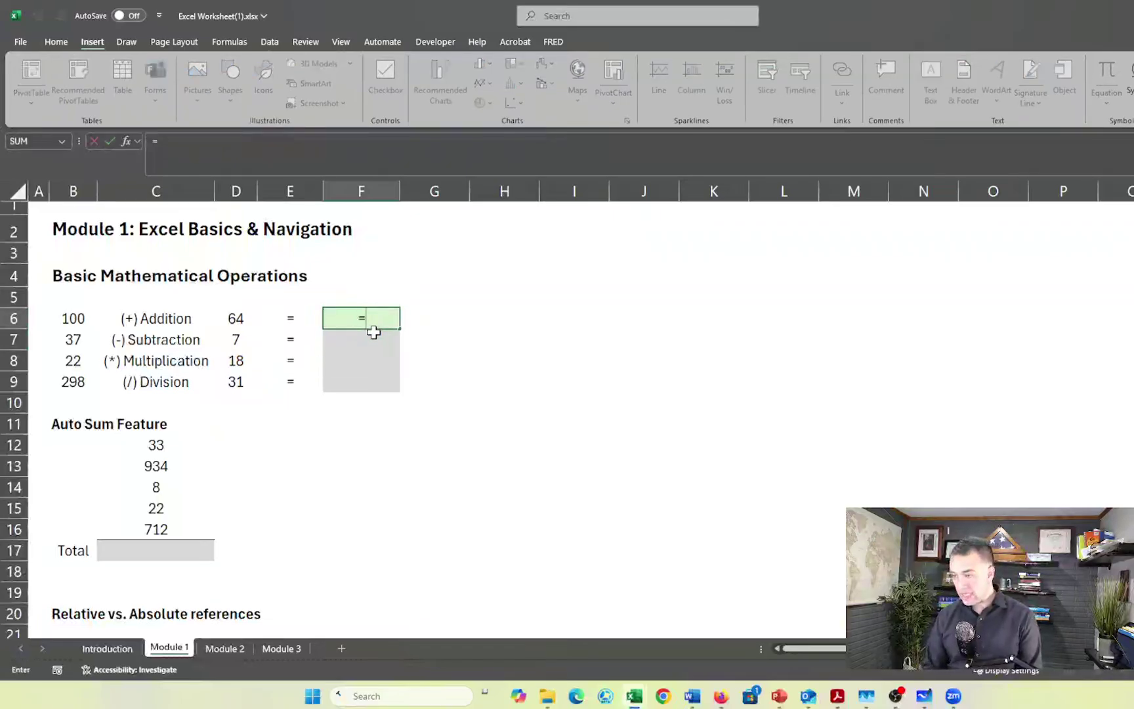
pyautogui.press('Down')
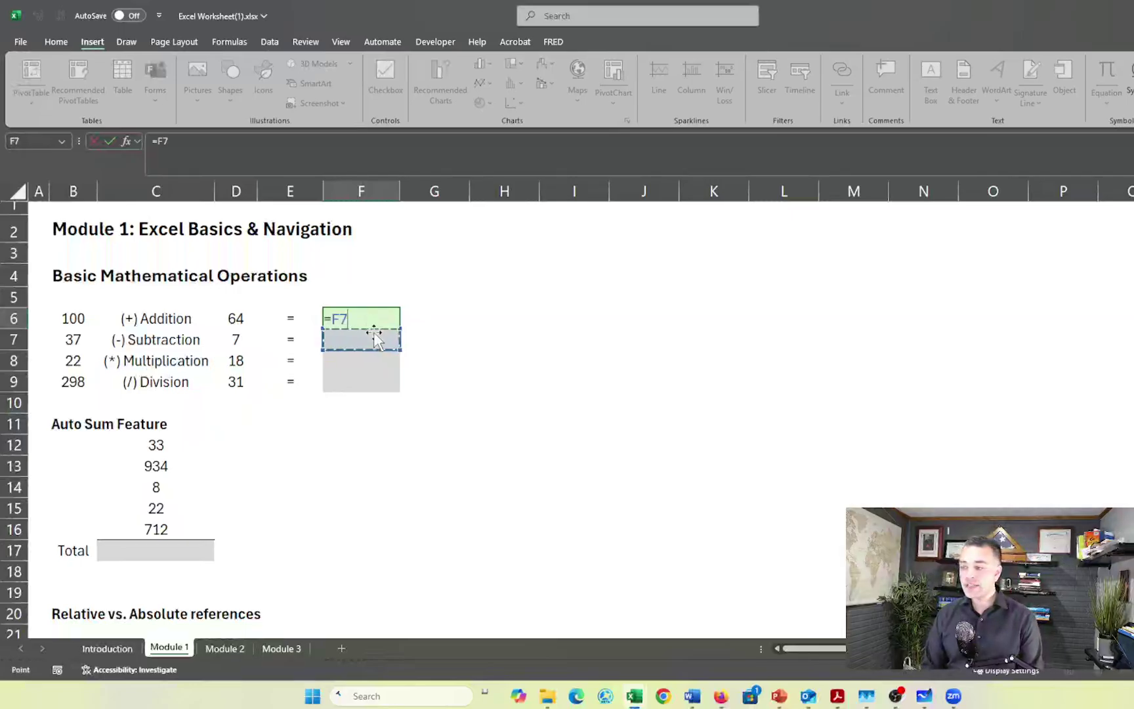
pyautogui.press('Left')
pyautogui.press('Left')
pyautogui.press('Left')
pyautogui.press('Left')
pyautogui.press('Up')
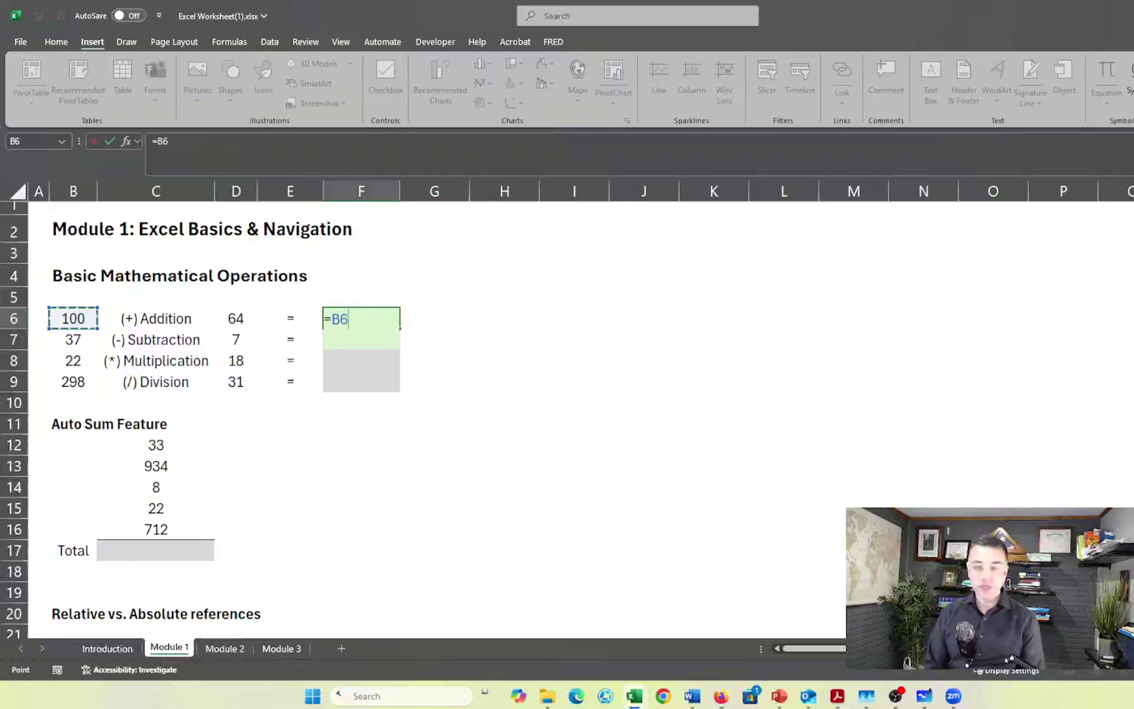
pyautogui.write('+')
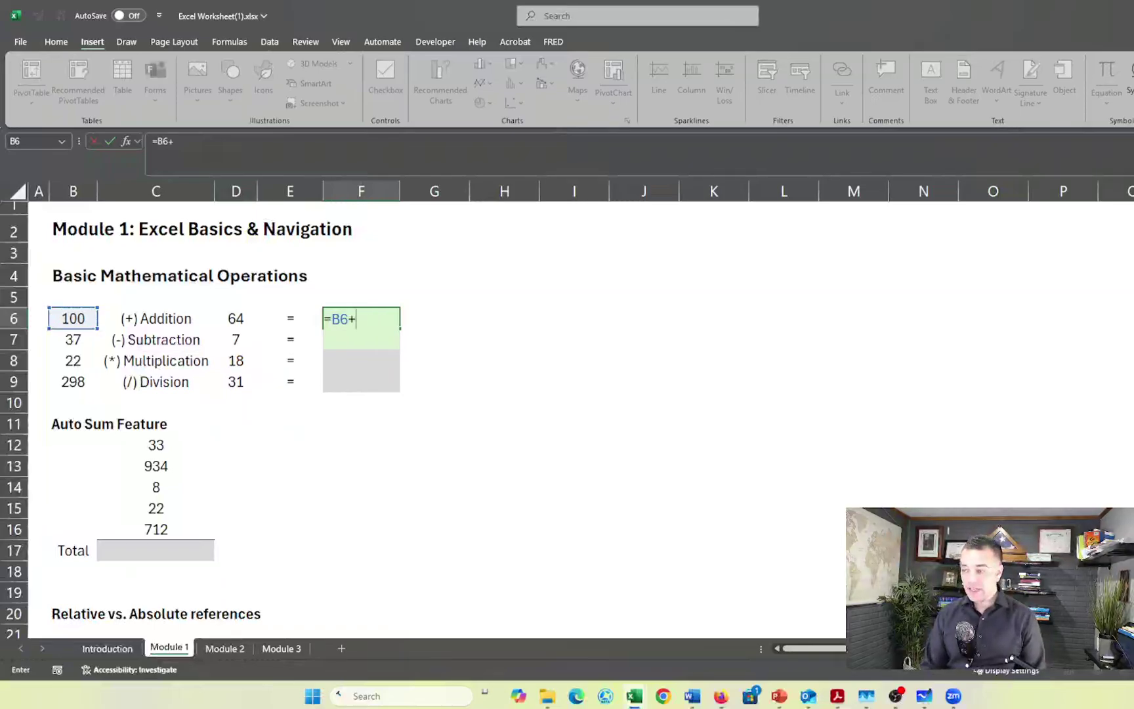
pyautogui.press('Left')
pyautogui.press('Left')
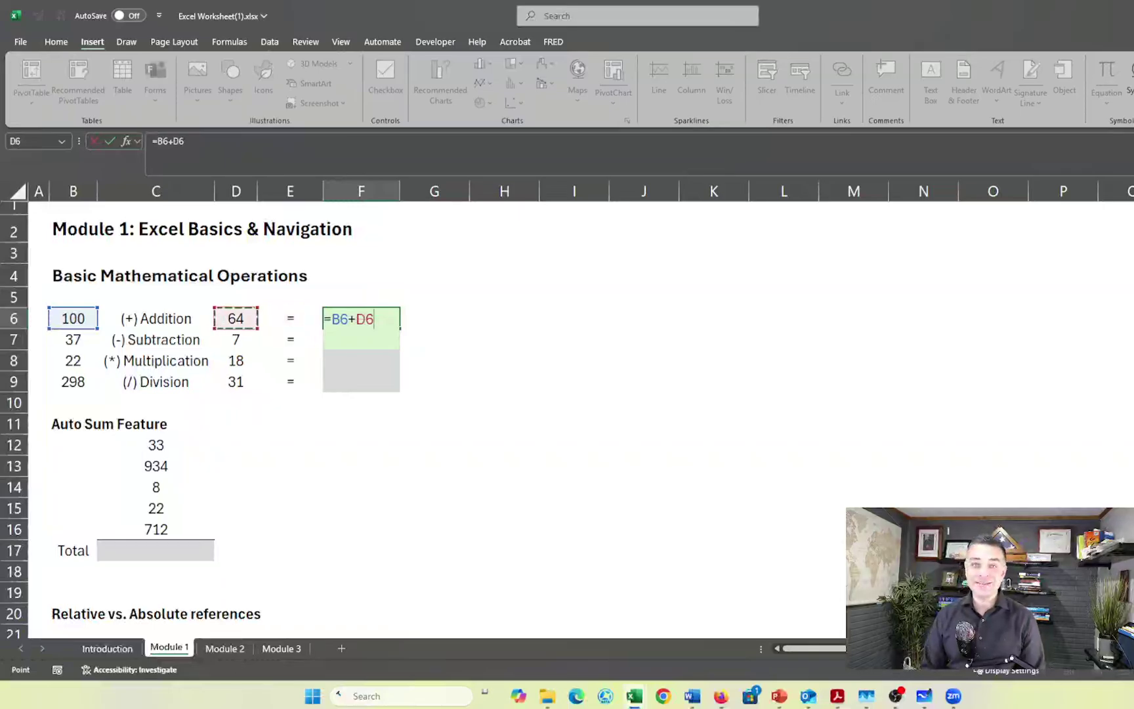
pyautogui.press('Return')
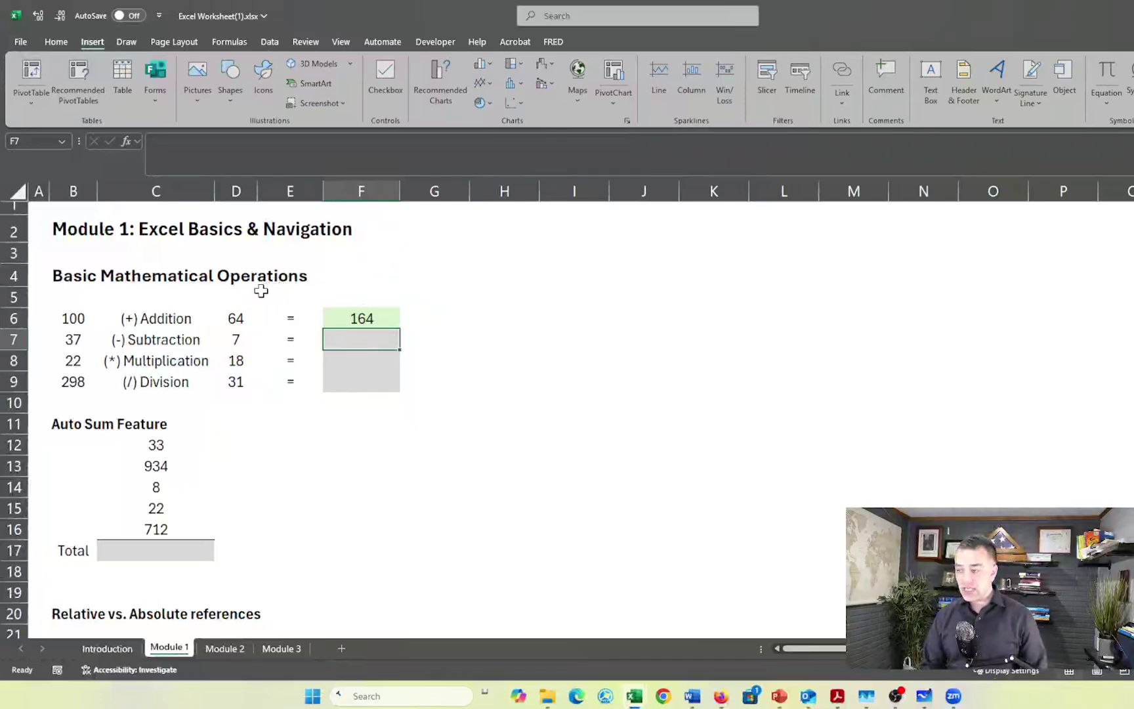
# - Change the second addend in D6 to 3 and check the addition formula in F6
pyautogui.click(244, 317)
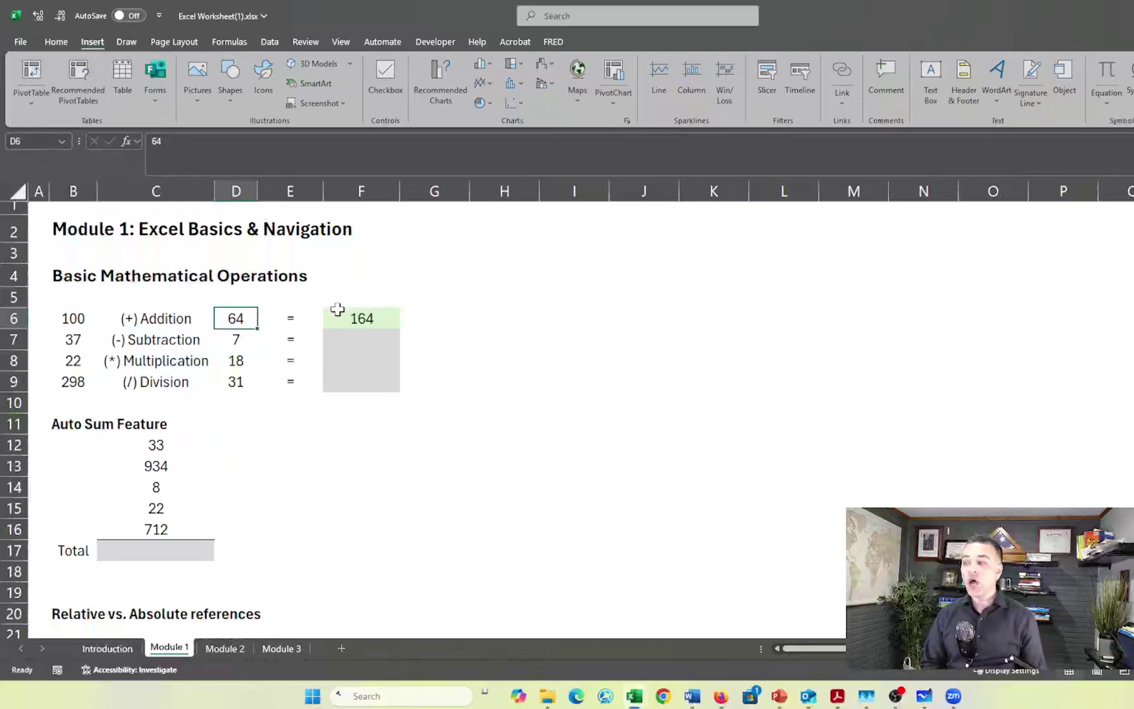
pyautogui.write('3')
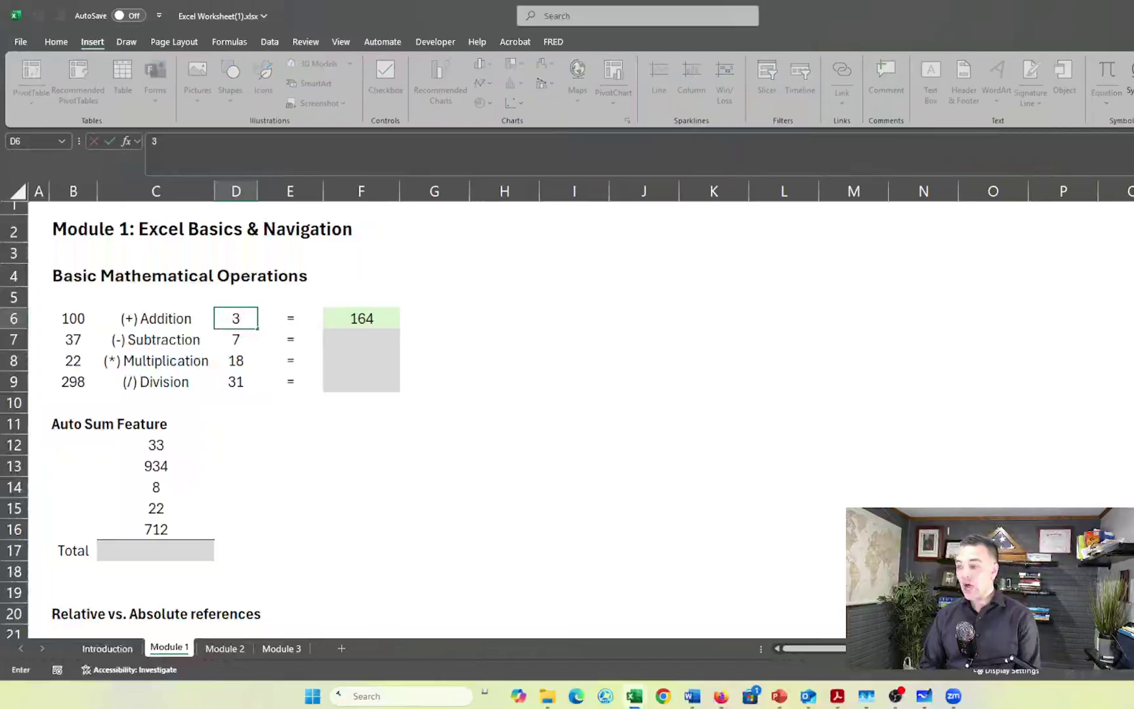
pyautogui.press('Return')
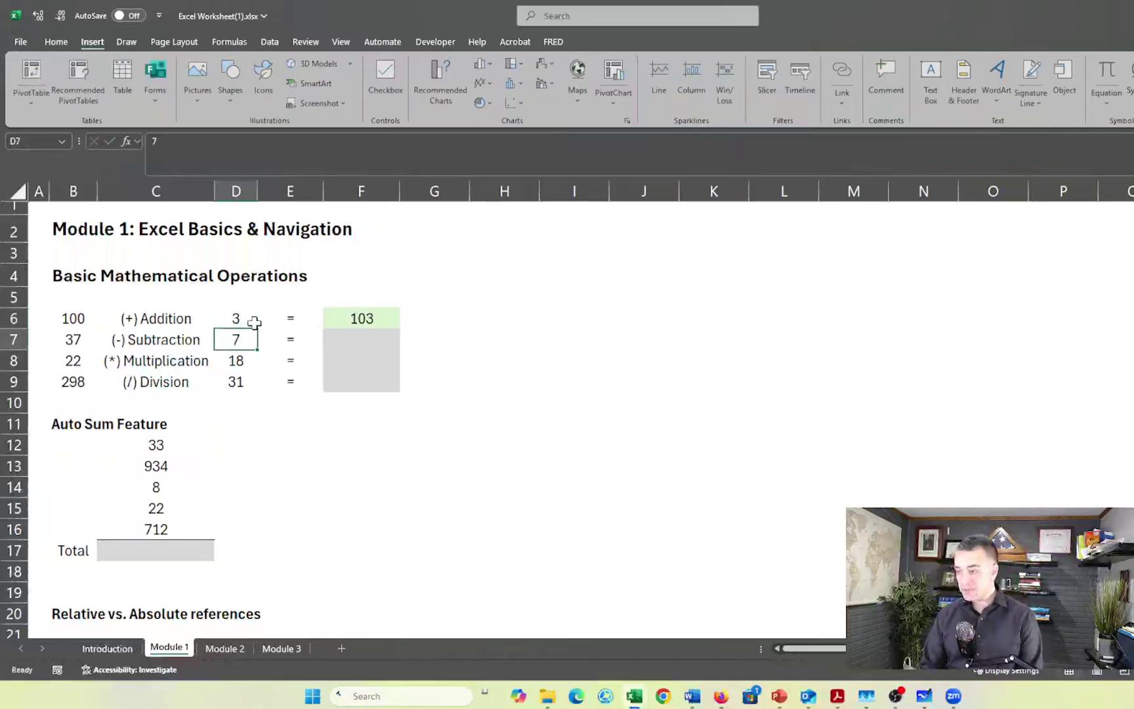
pyautogui.click(386, 304)
pyautogui.click(367, 317)
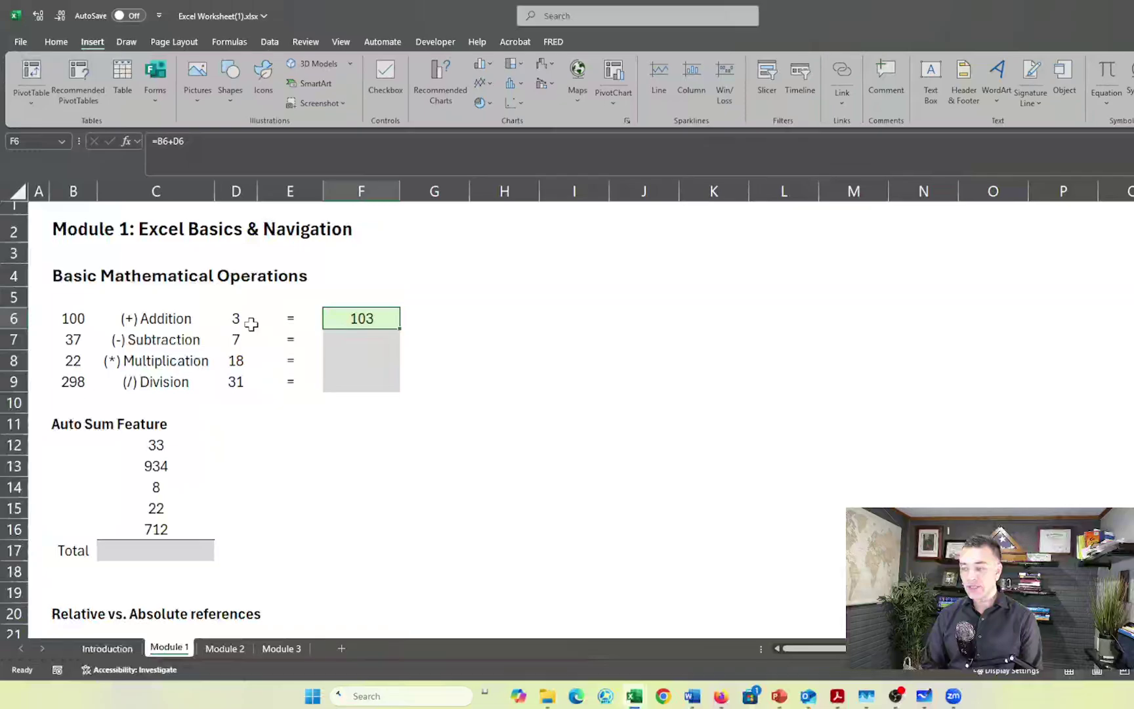
# - Enter the subtraction formula =B7-D7 in cell F7
pyautogui.click(352, 344)
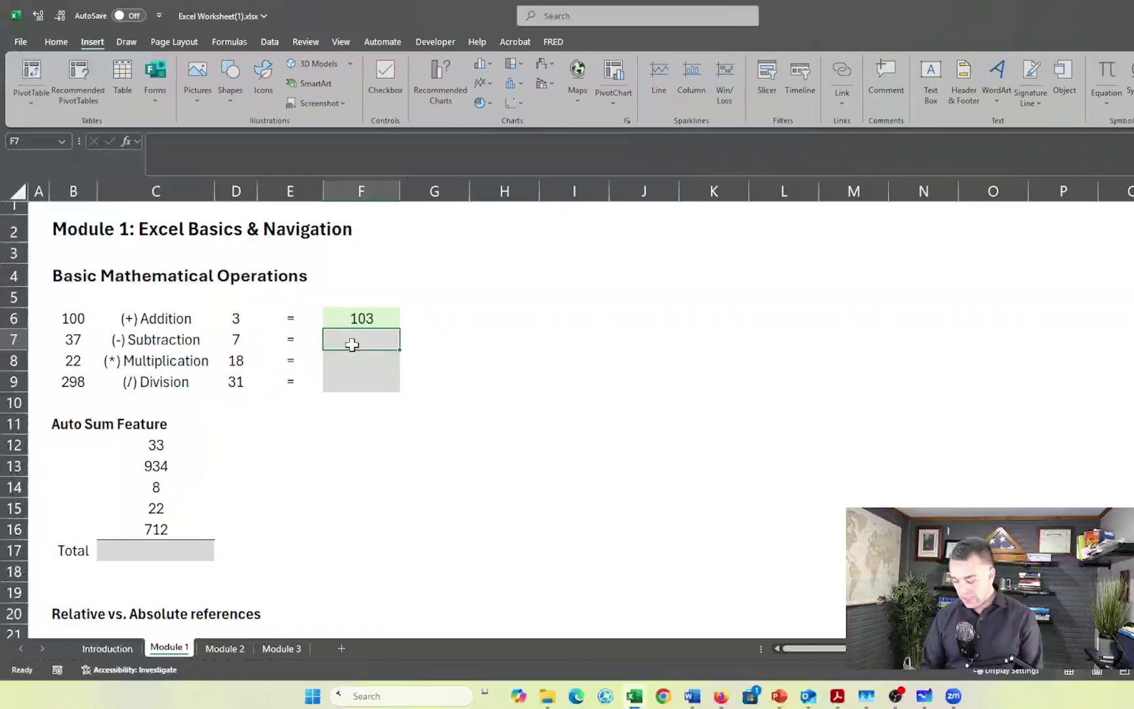
pyautogui.write('=')
pyautogui.press('Left')
pyautogui.press('Left')
pyautogui.press('Left')
pyautogui.press('Left')
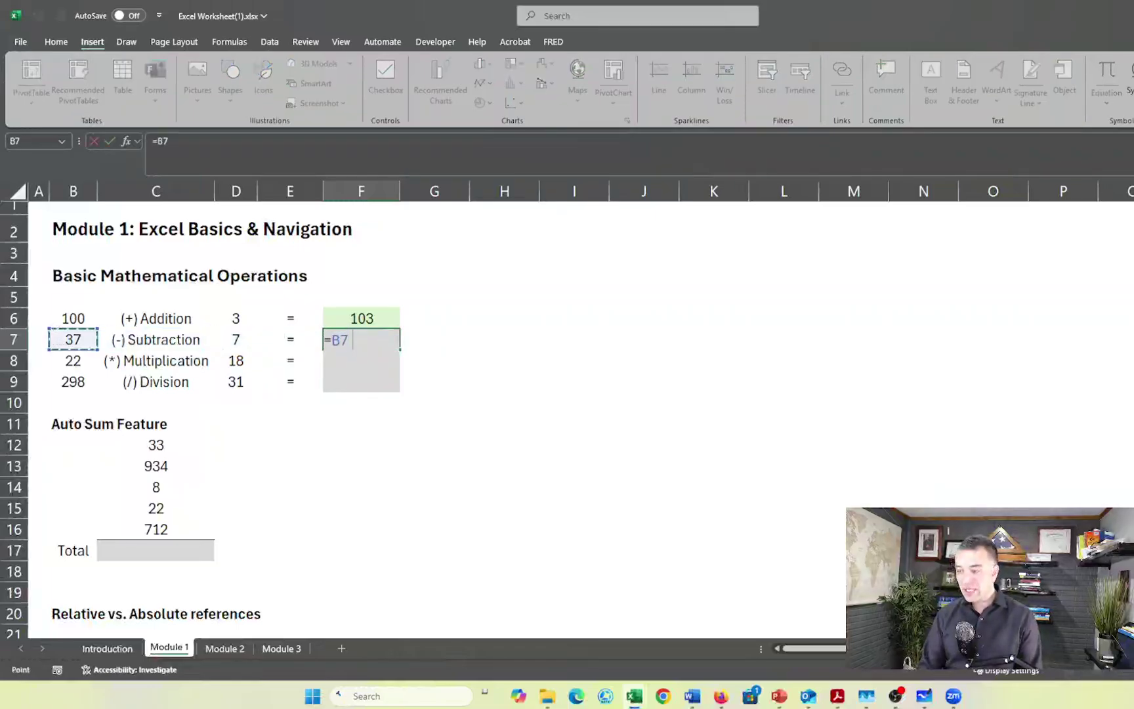
pyautogui.write('-')
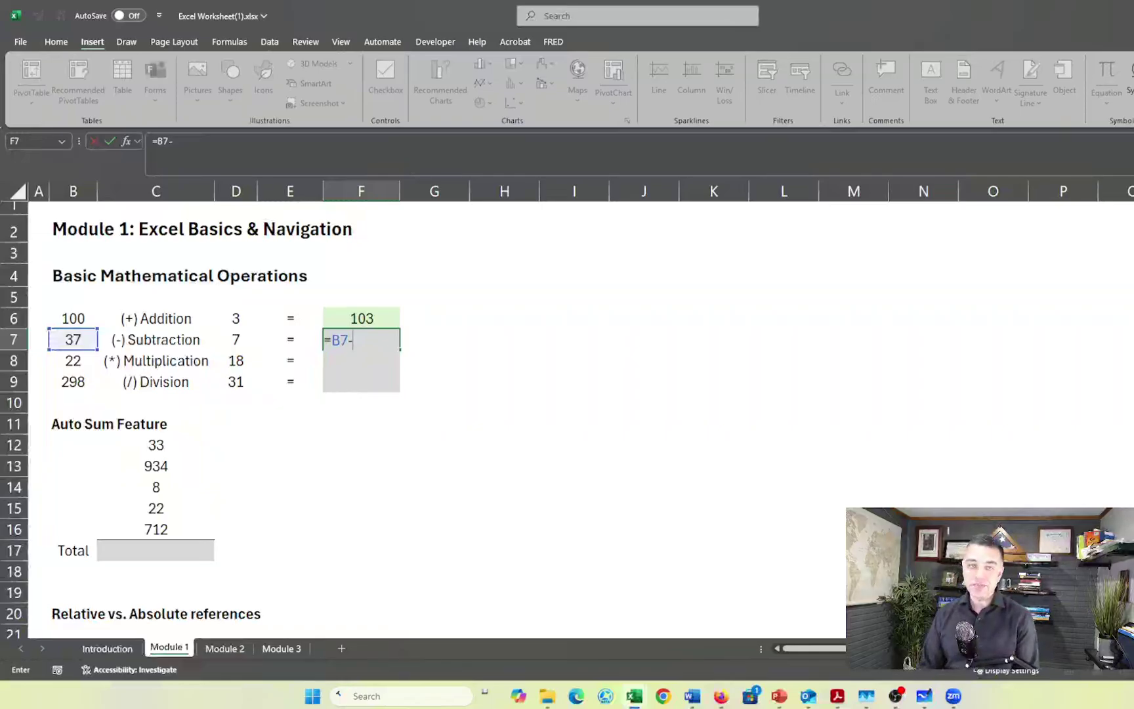
pyautogui.press('Left')
pyautogui.press('Left')
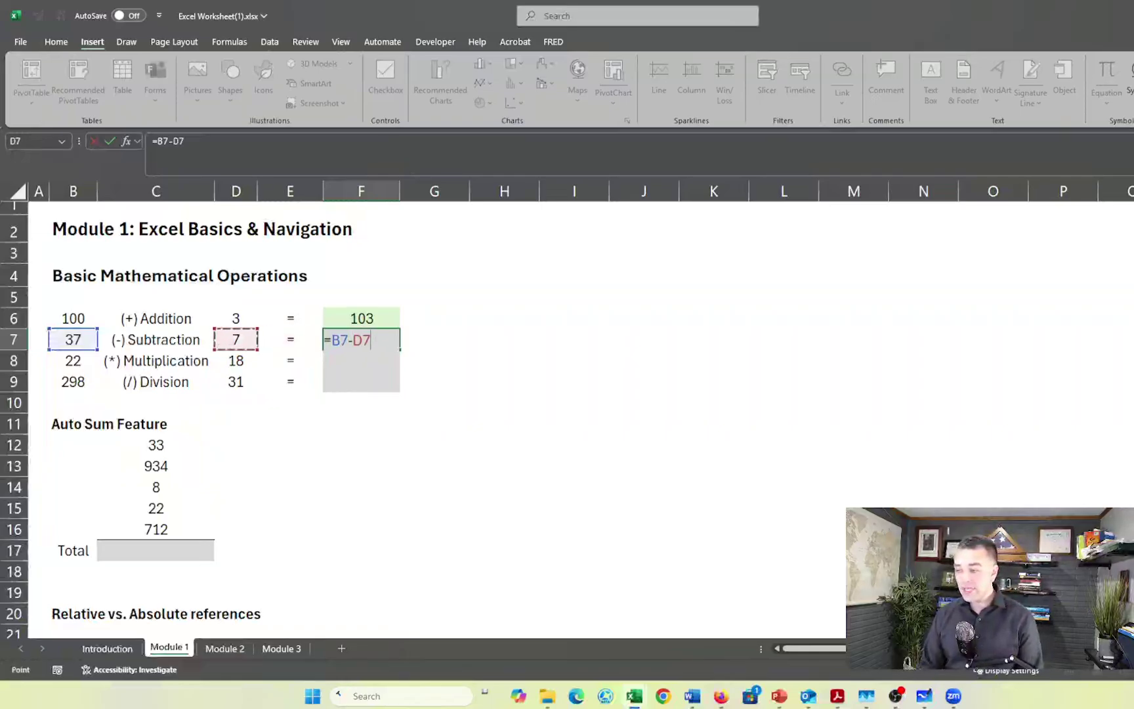
pyautogui.press('Return')
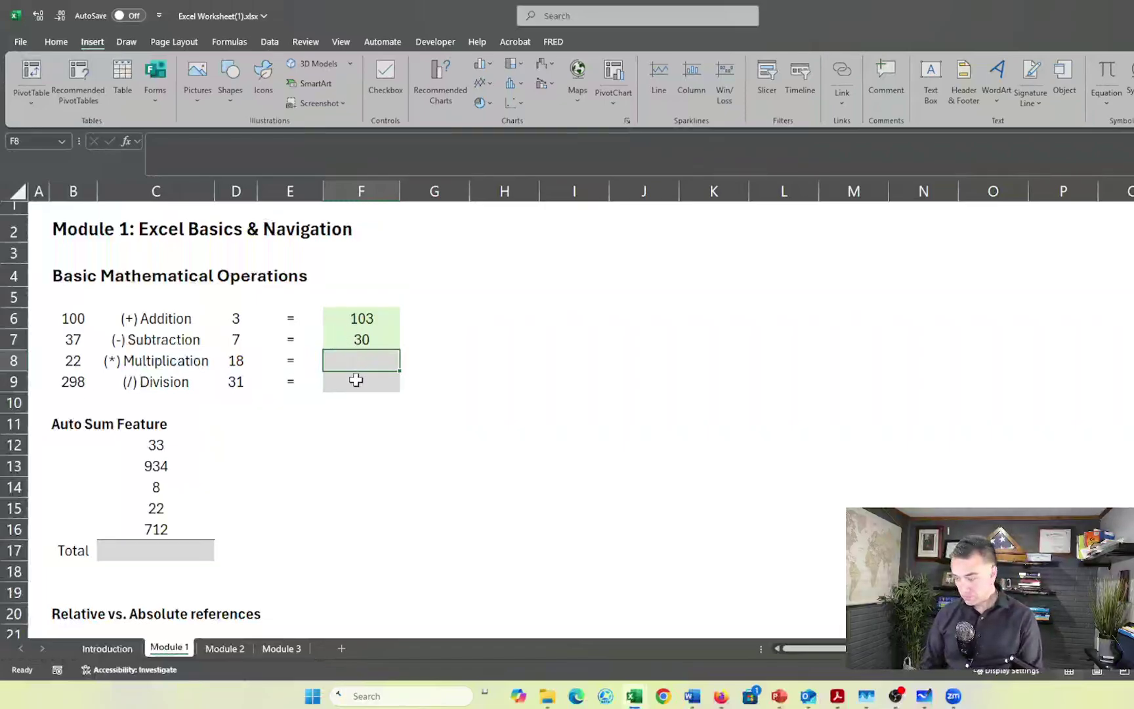
# - Enter the multiplication formula =B8*D8 in cell F8
pyautogui.write('=')
pyautogui.press('Left')
pyautogui.press('Left')
pyautogui.press('Left')
pyautogui.press('Left')
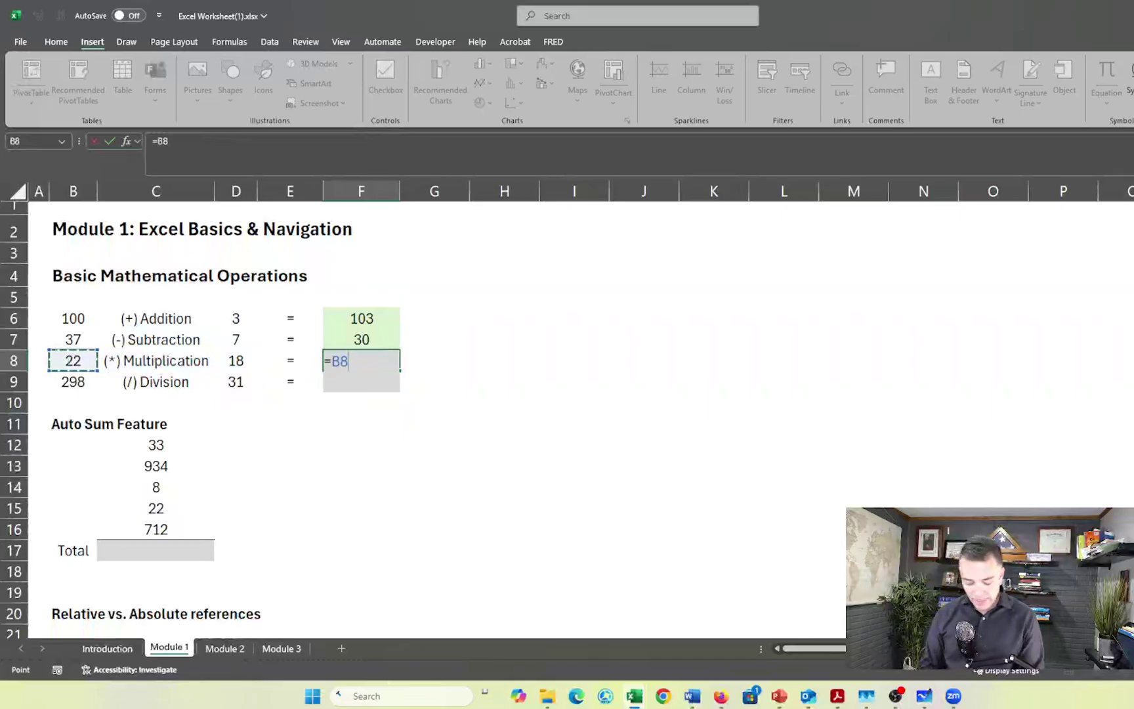
pyautogui.write('*')
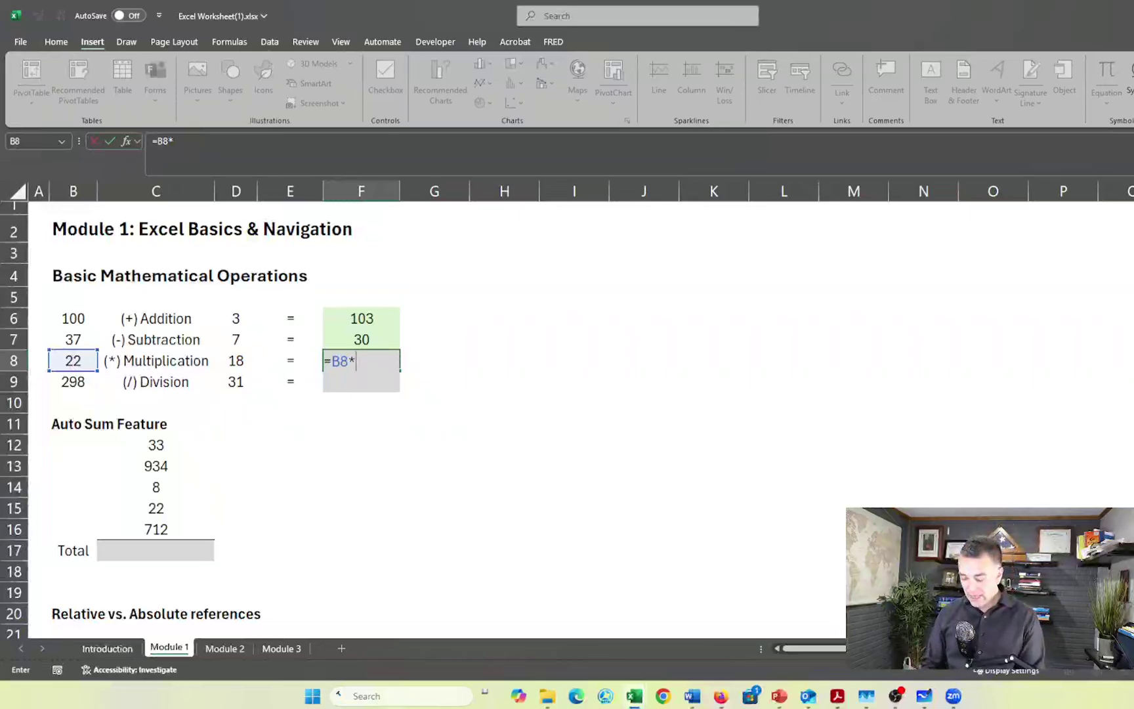
pyautogui.press('Left')
pyautogui.press('Left')
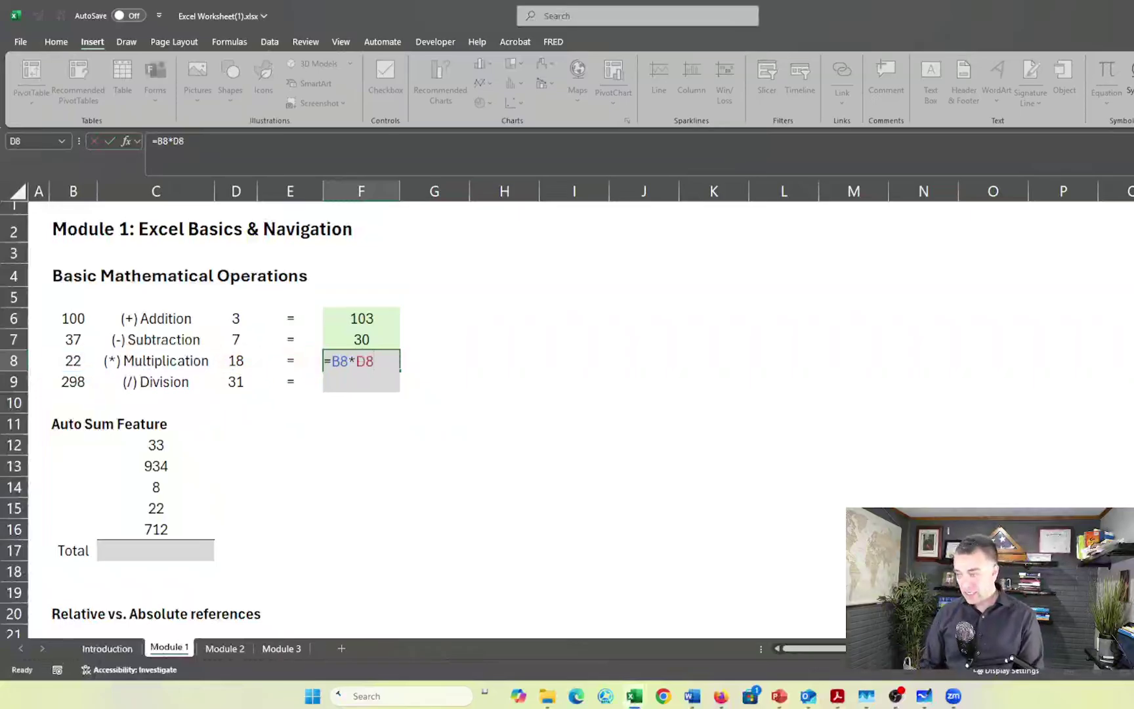
pyautogui.press('Return')
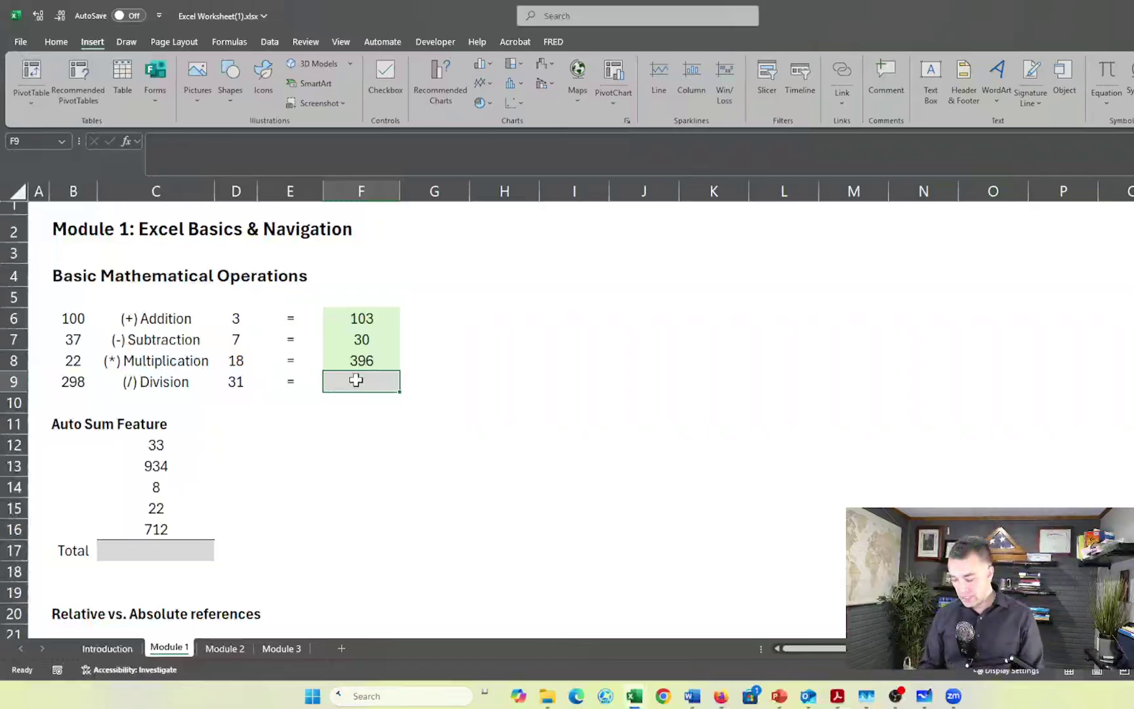
# - Enter the division formula =B9/D9 in cell F9
pyautogui.write('=')
pyautogui.press('Left')
pyautogui.press('Left')
pyautogui.press('Left')
pyautogui.press('Left')
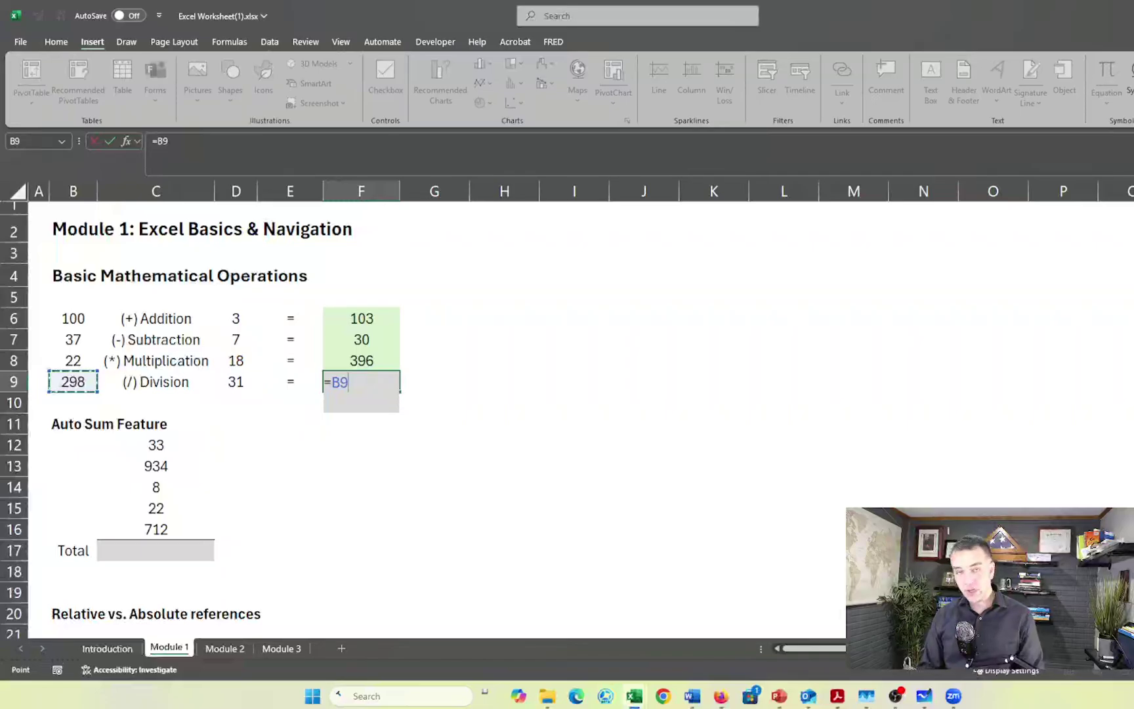
pyautogui.write('/')
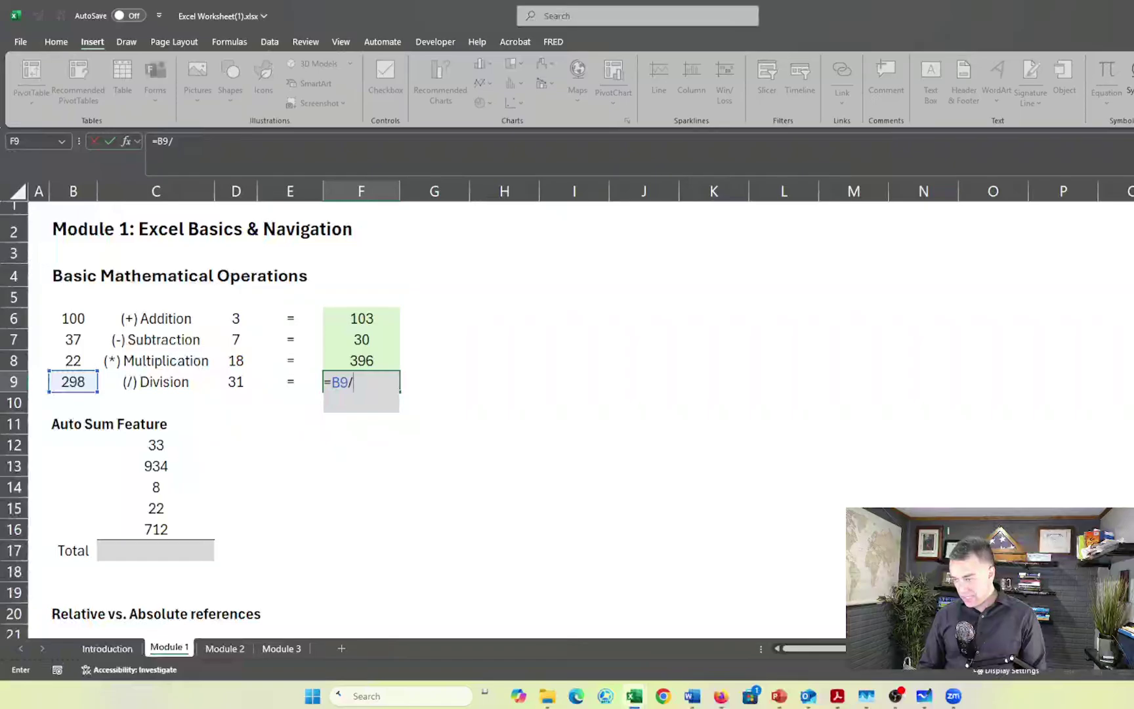
pyautogui.press('Left')
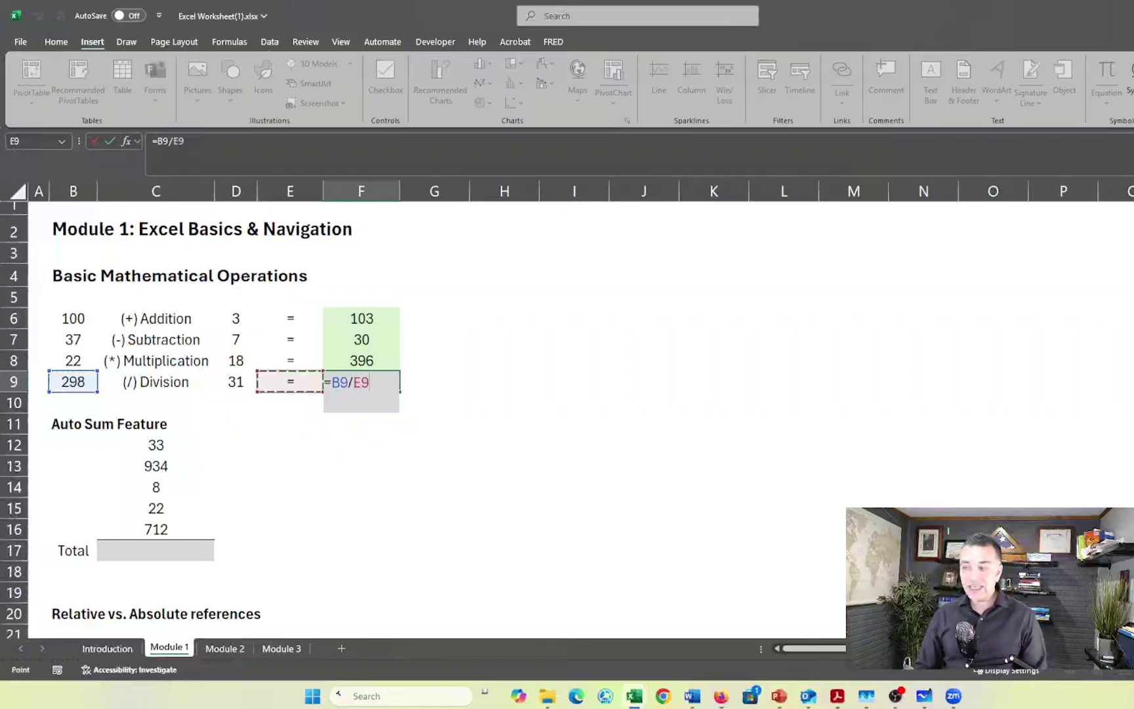
pyautogui.press('Left')
pyautogui.press('Return')
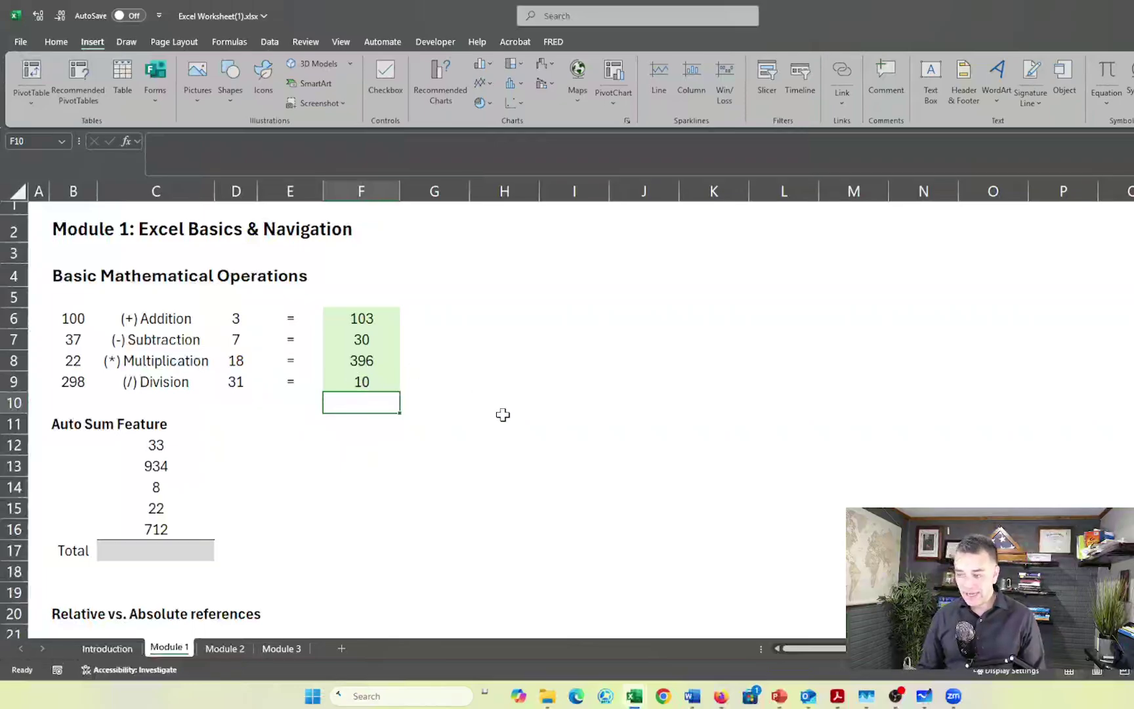
# - Use AutoSum in the Total cell C17 to add up the range C12:C16
pyautogui.press('Down')
pyautogui.press('Down')
pyautogui.press('Down')
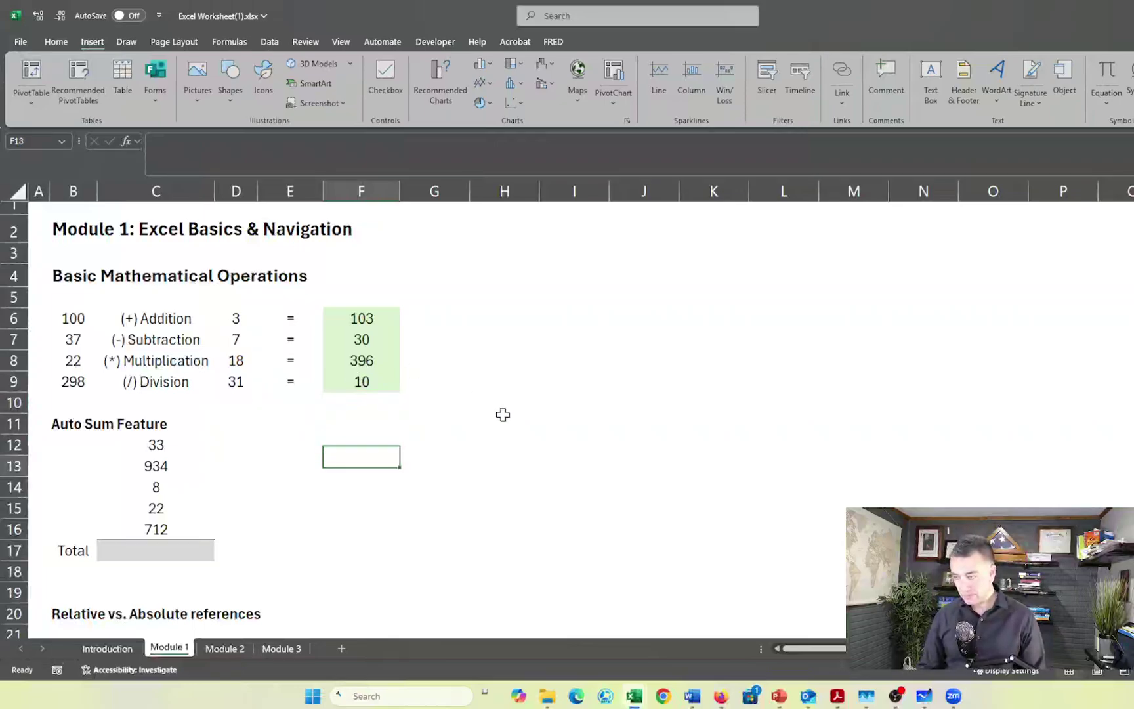
pyautogui.scroll(-2, 502, 415)
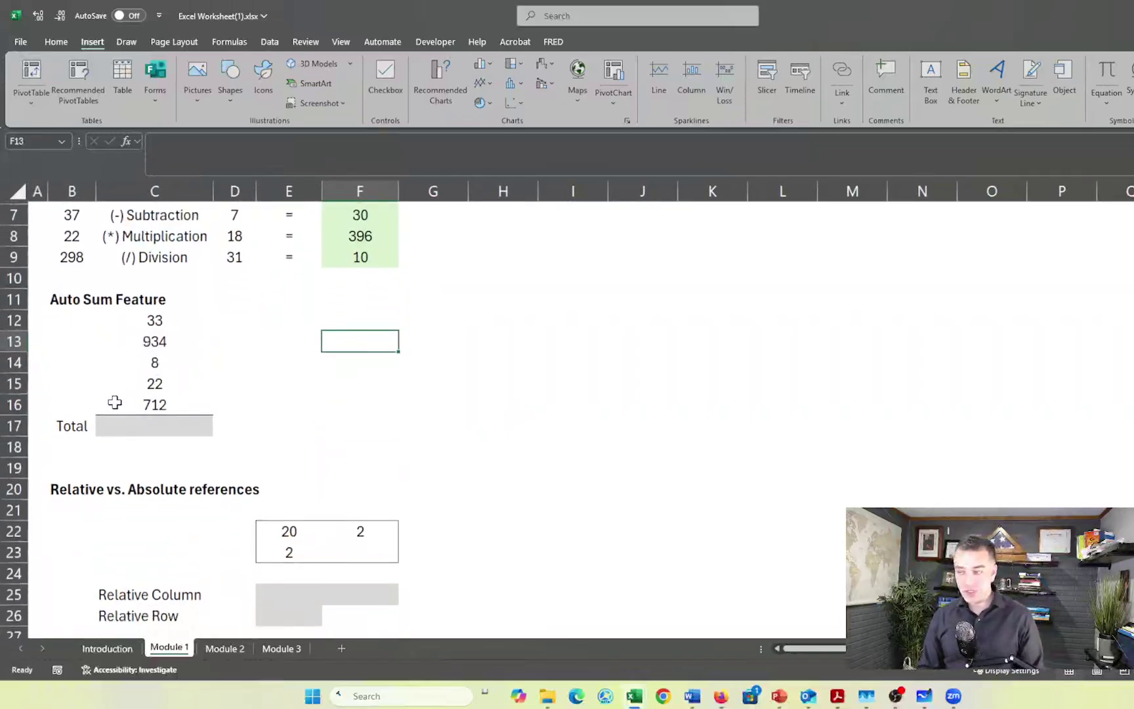
pyautogui.click(124, 432)
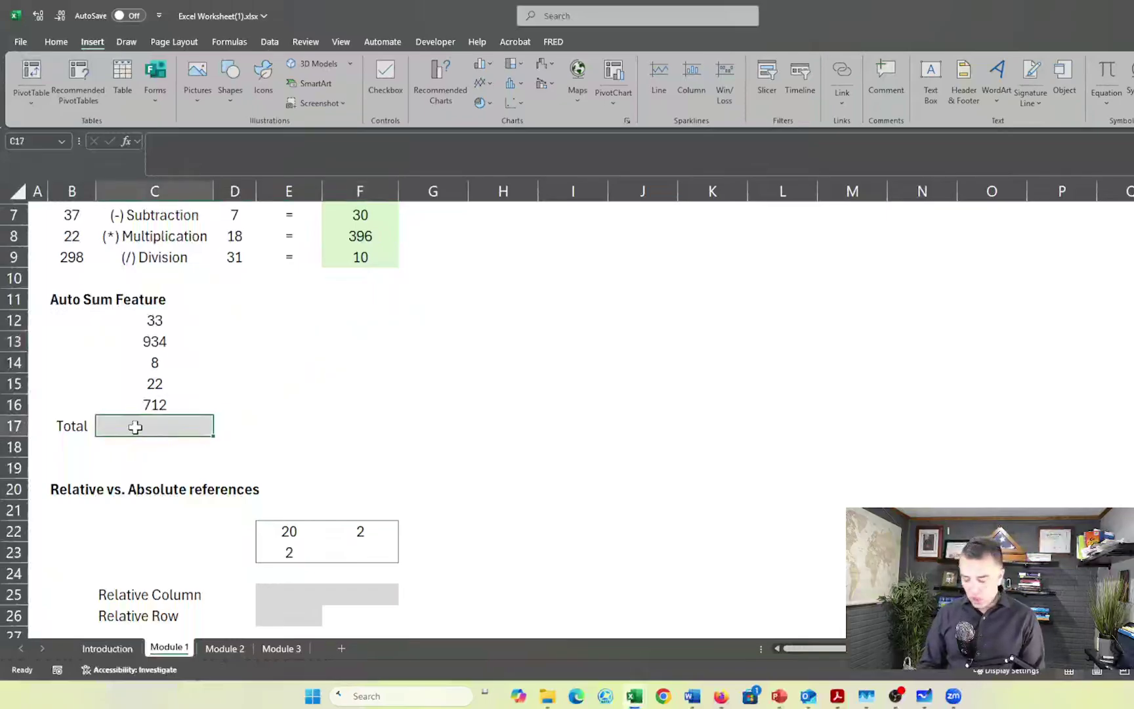
pyautogui.hotkey('alt', '=')
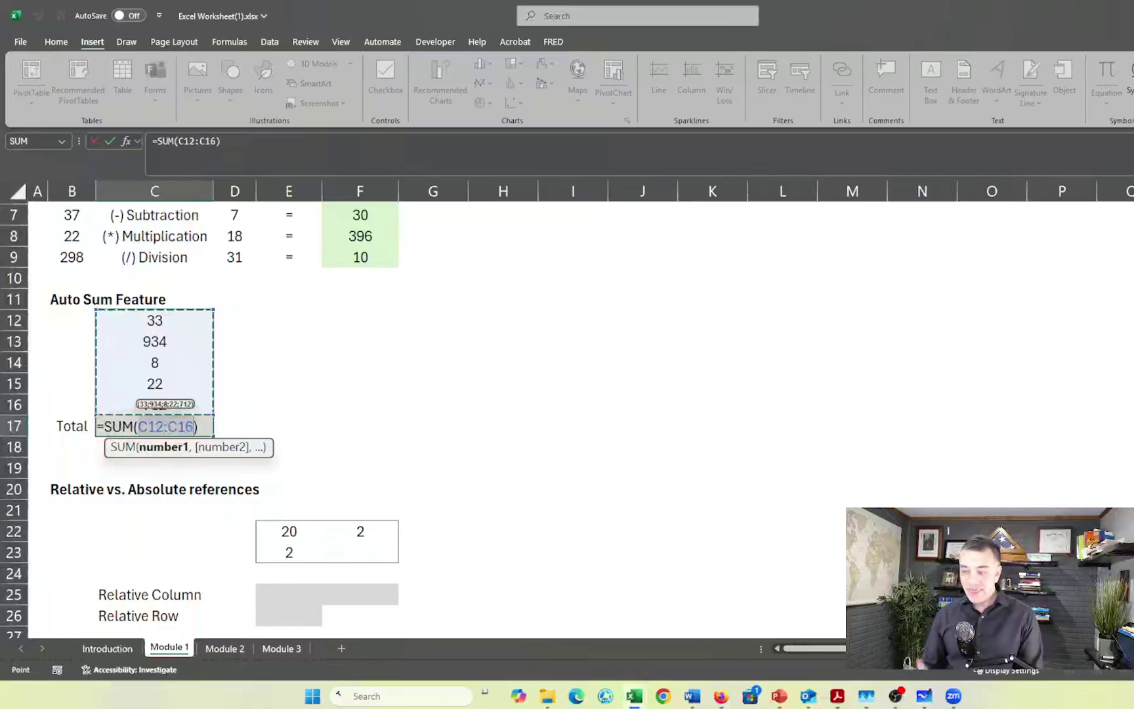
pyautogui.press('Return')
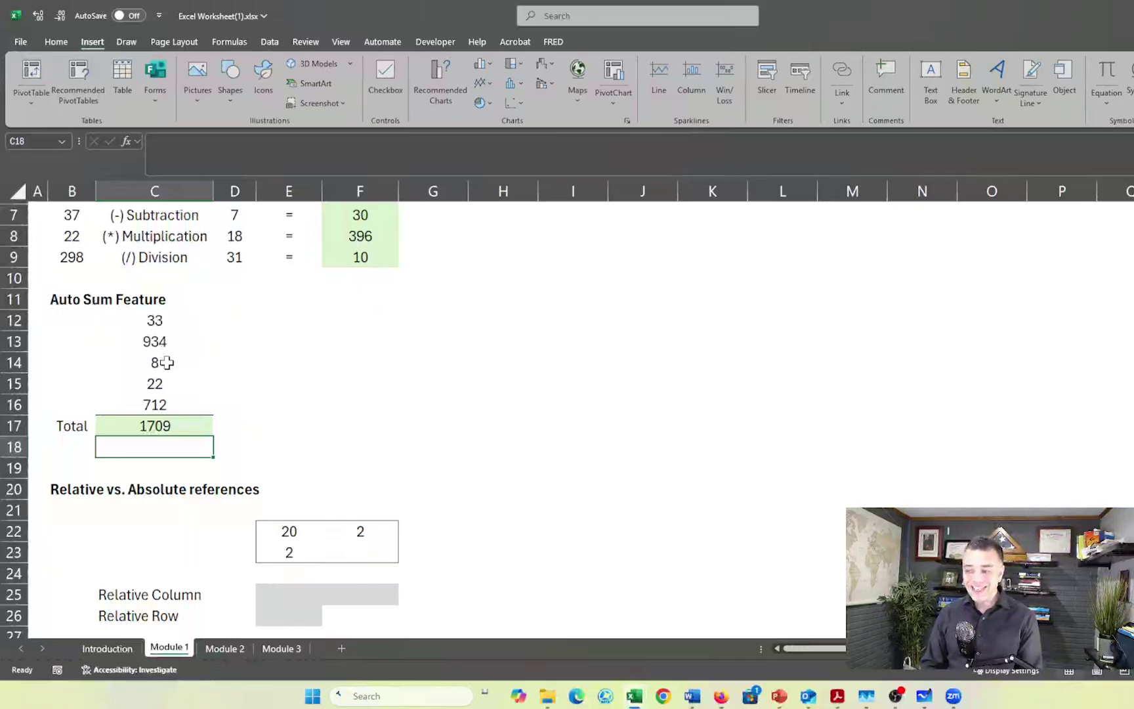
# - Enter the SUM function manually in the Total cell C17 to add up the range C12:C16
pyautogui.click(147, 425)
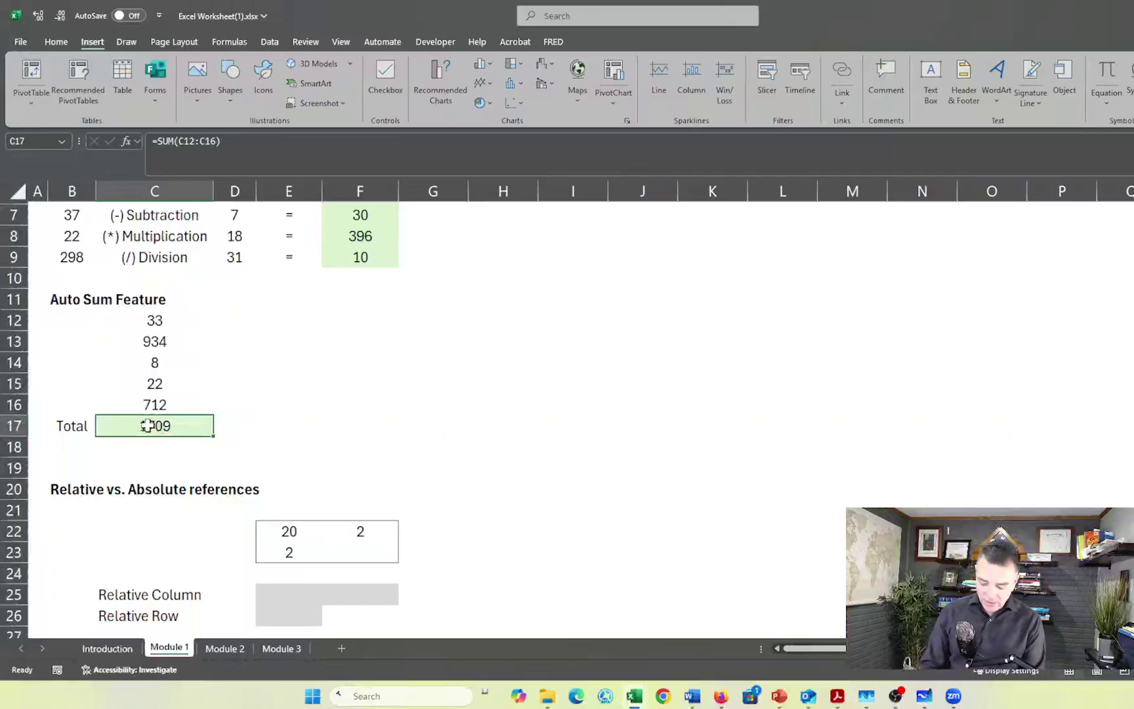
pyautogui.write('=')
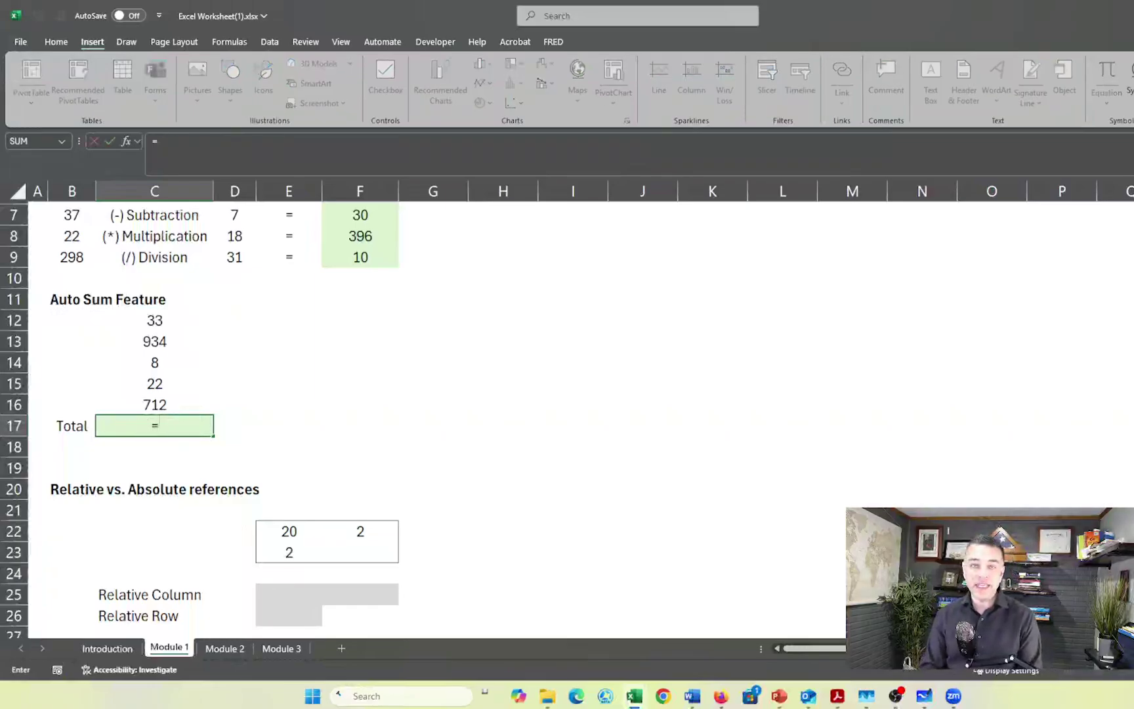
pyautogui.write('sum')
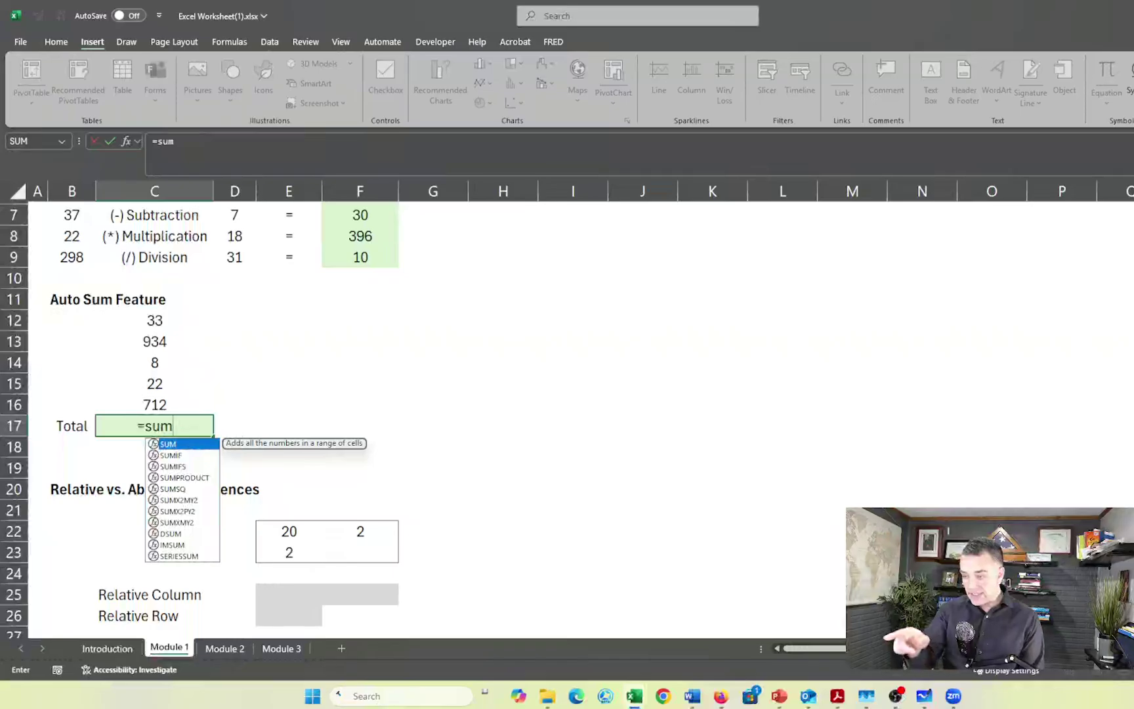
pyautogui.doubleClick(176, 444)
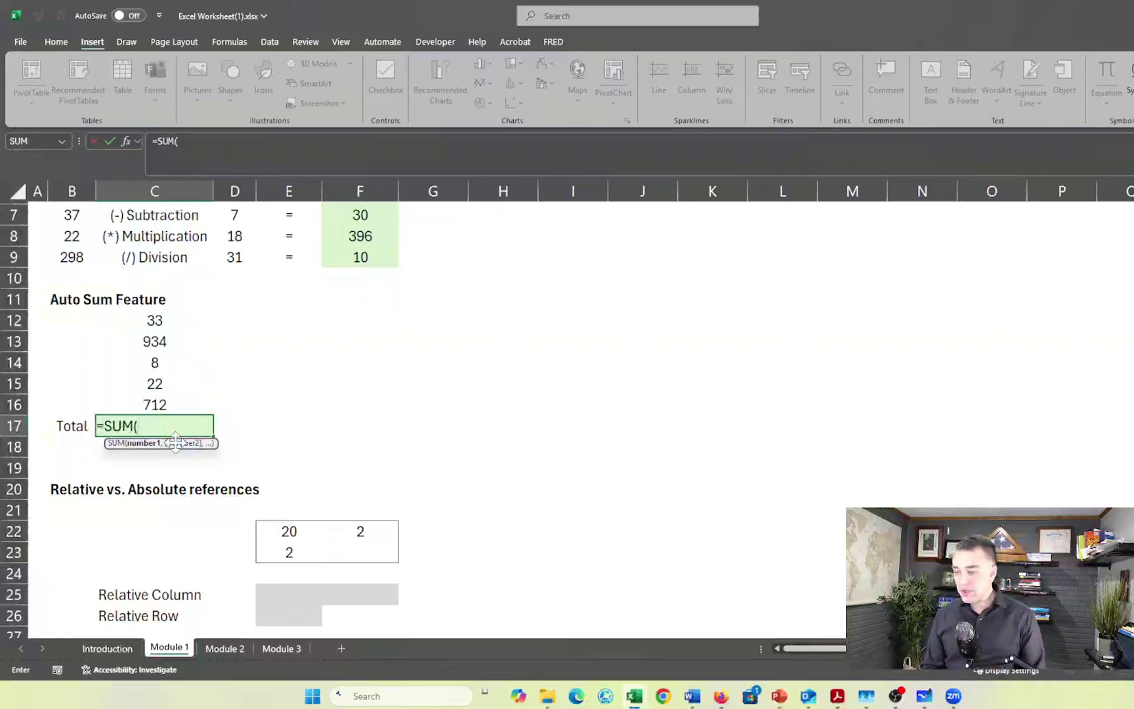
pyautogui.press('Up')
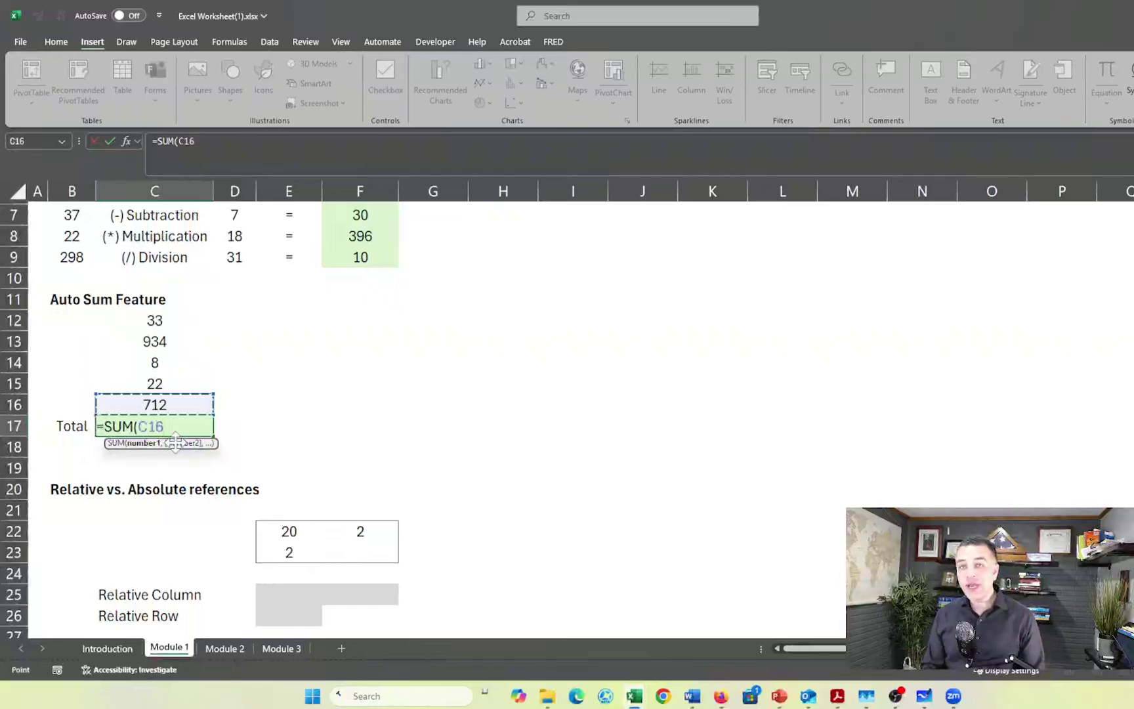
pyautogui.hotkey('shift', 'Up')
pyautogui.hotkey('shift', 'Up')
pyautogui.hotkey('shift', 'Up')
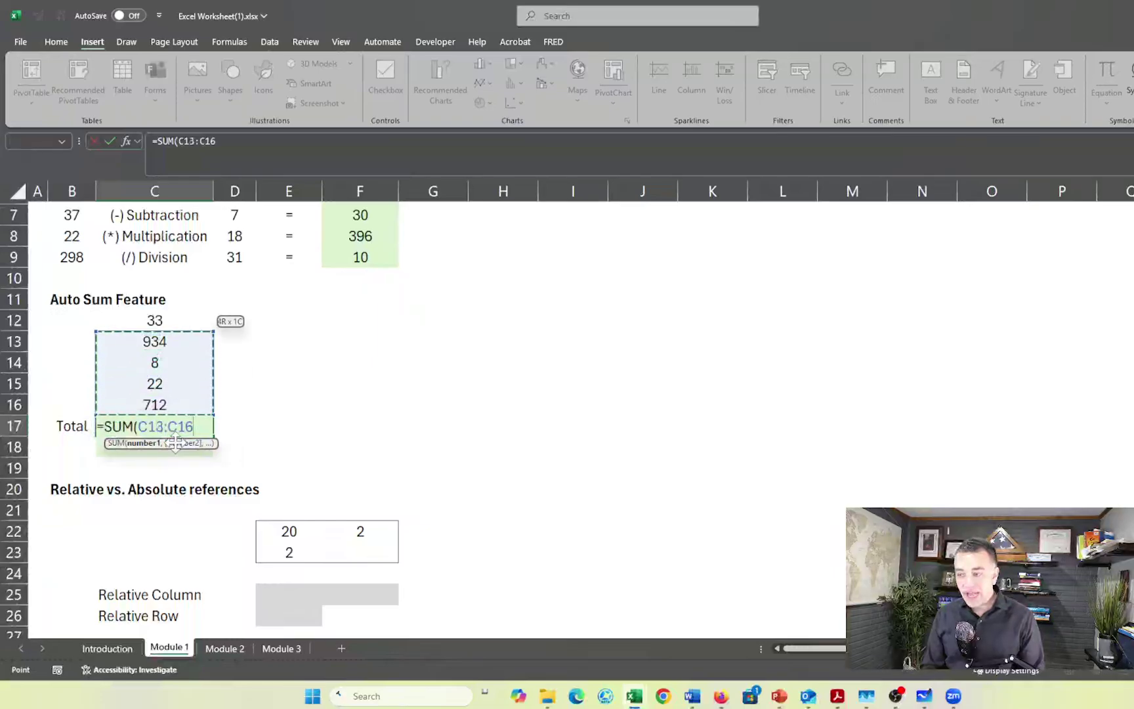
pyautogui.hotkey('shift', 'Up')
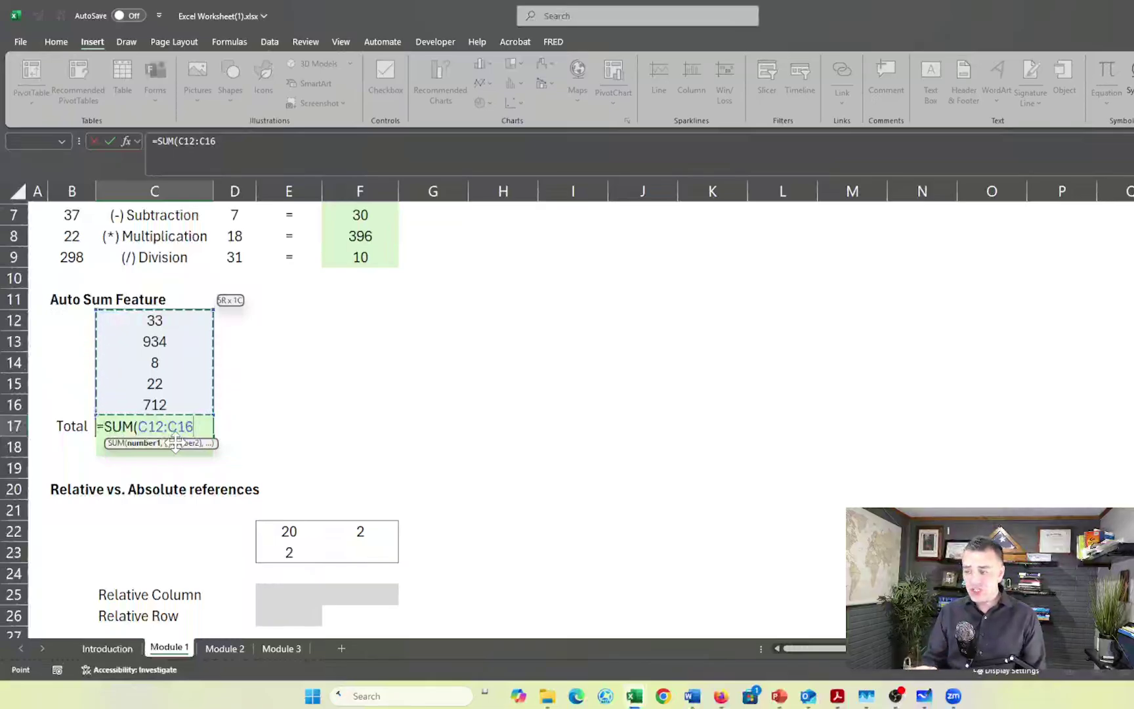
pyautogui.press('Return')
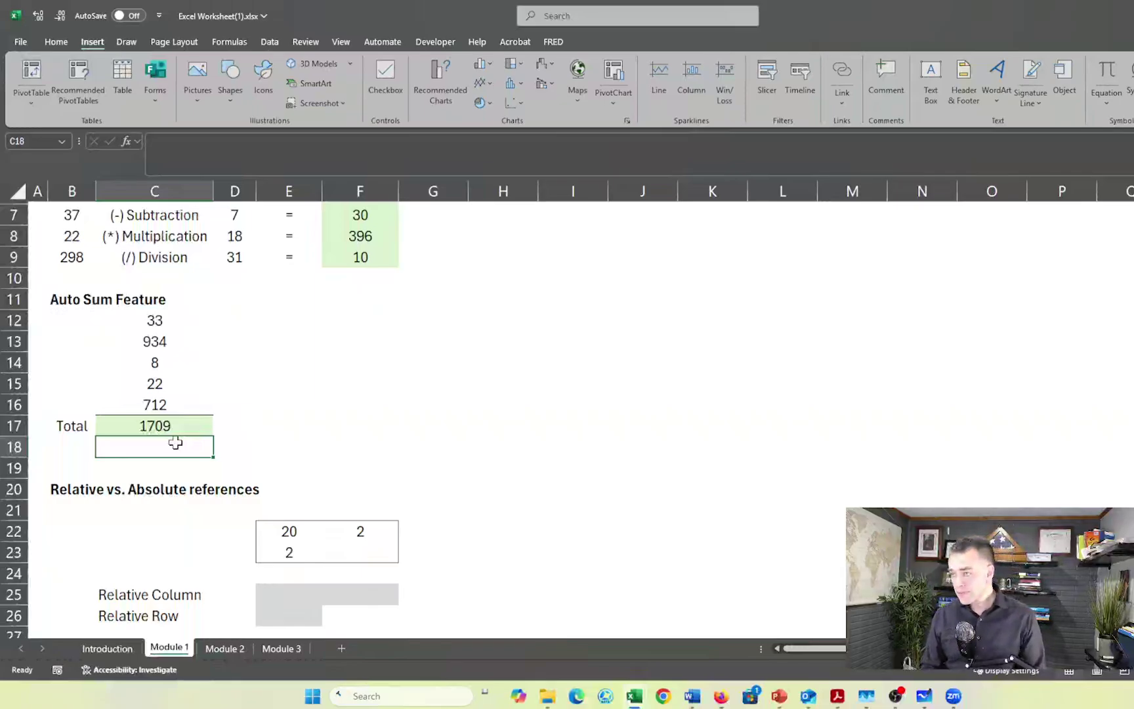
# - Replace the total in cell C17 using the AutoSum feature over C12:C16
pyautogui.press('Up')
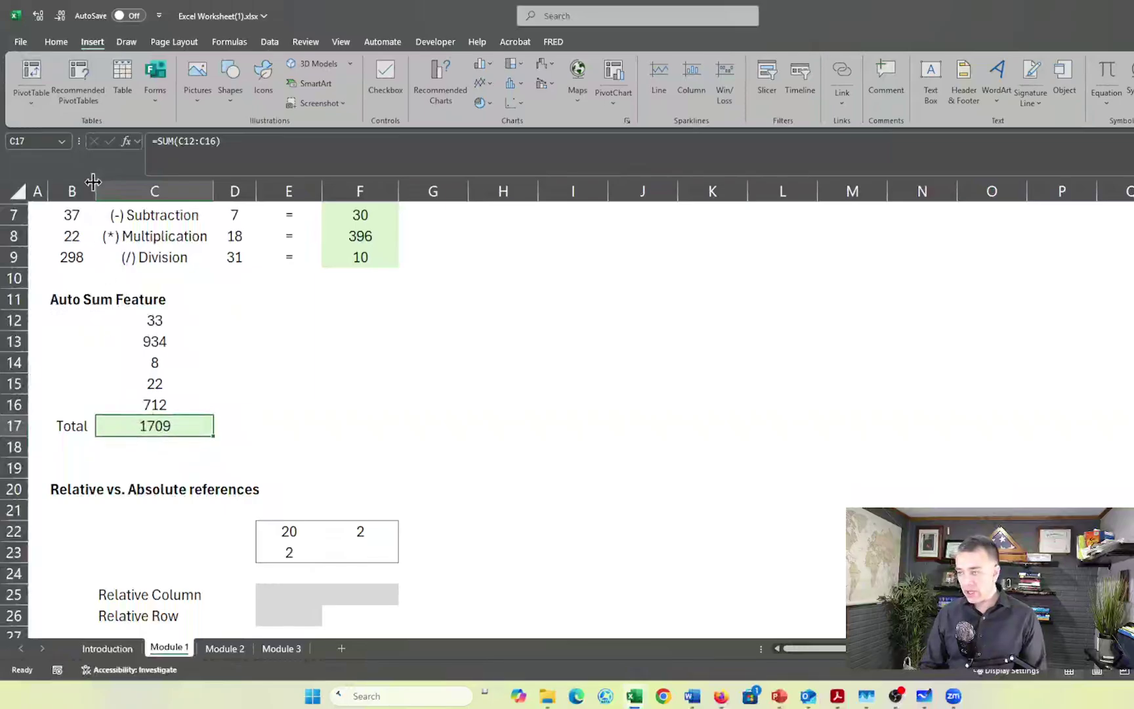
pyautogui.click(56, 44)
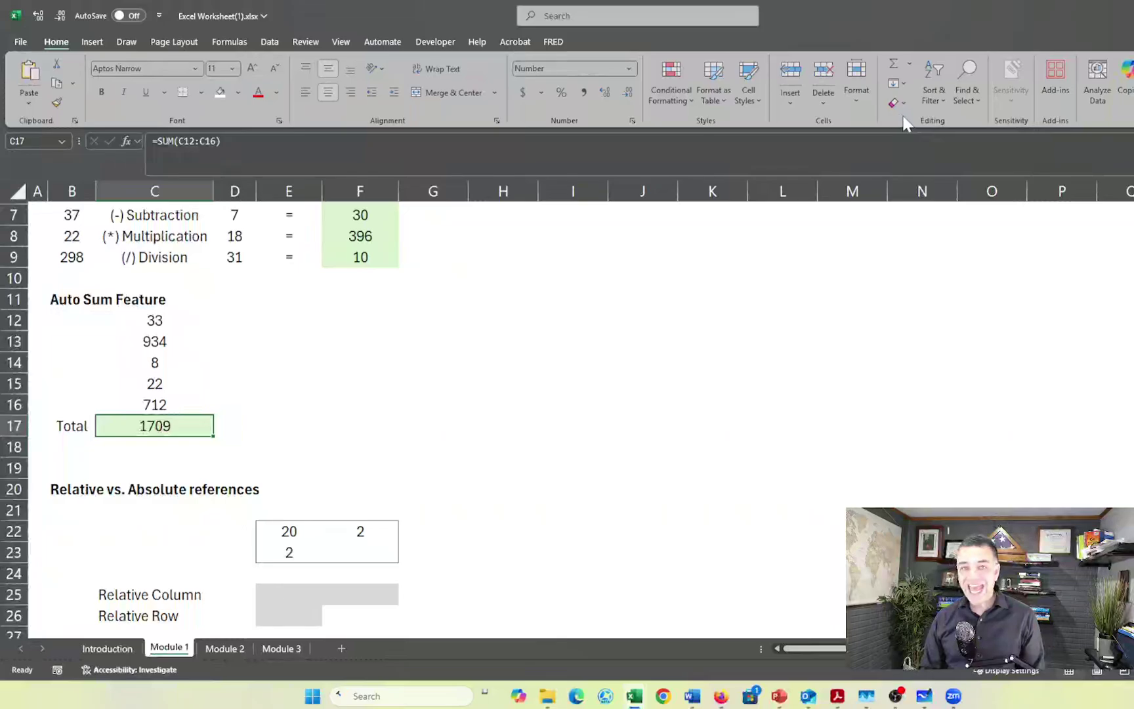
pyautogui.click(893, 66)
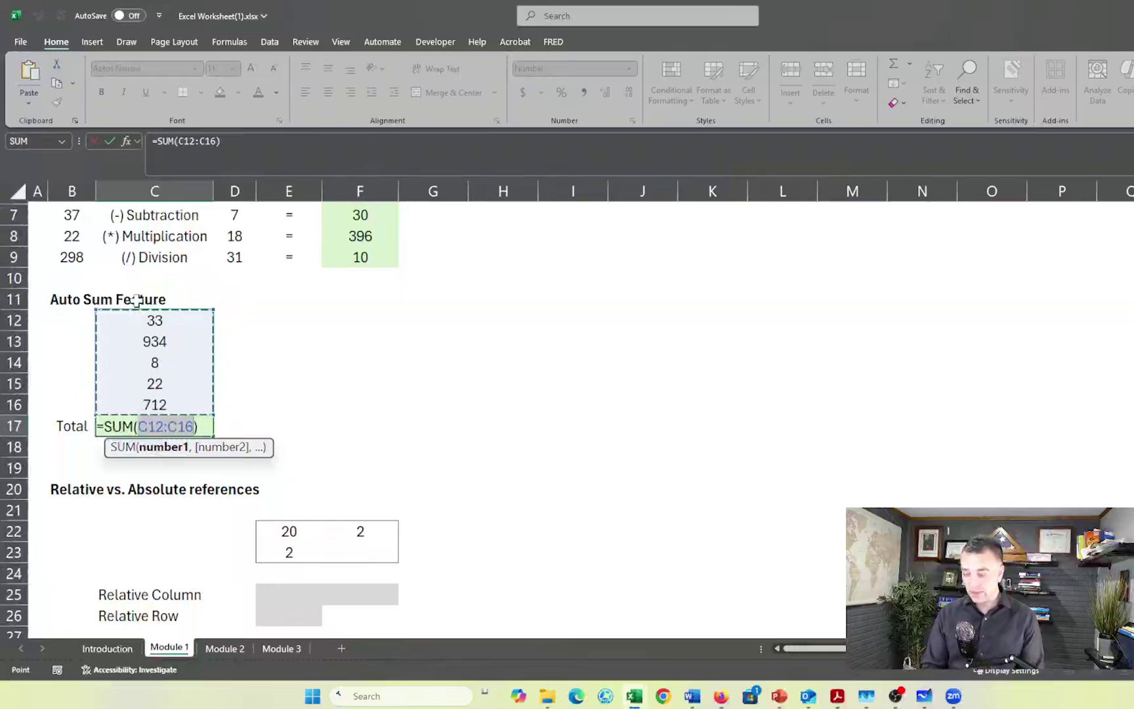
pyautogui.press('Return')
# - In the Relative vs. Absolute references section, enter the formula =E22 in the Relative Column cell E25
pyautogui.scroll(-2, 135, 300)
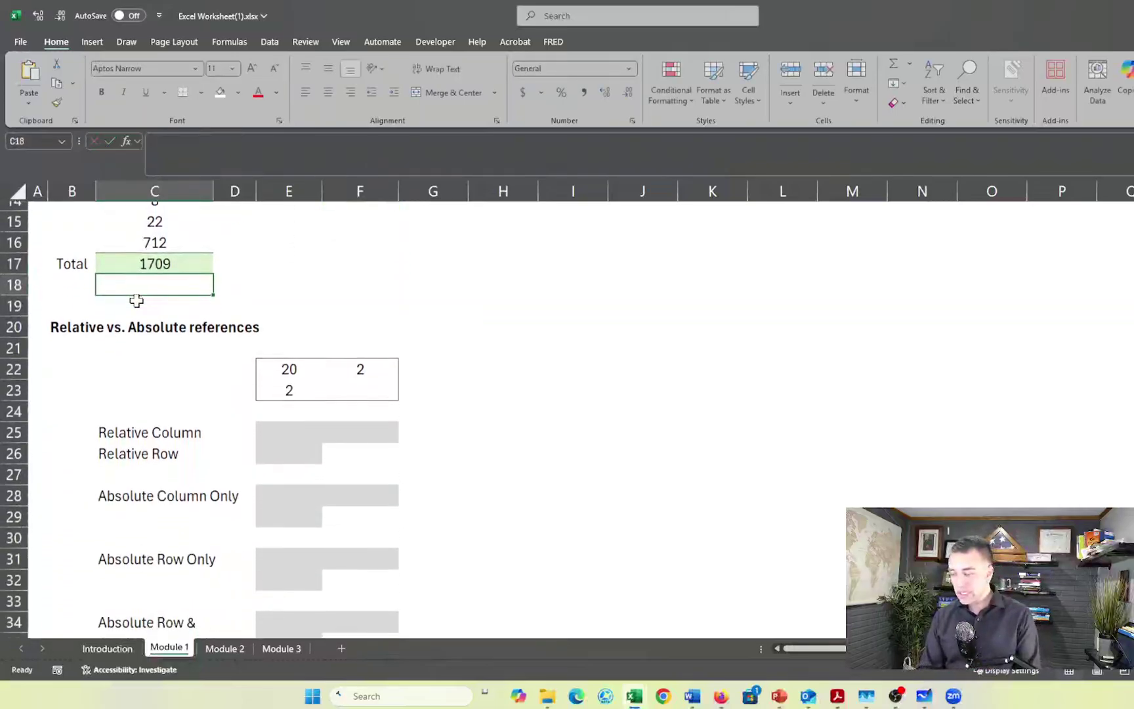
pyautogui.scroll(-1, 172, 423)
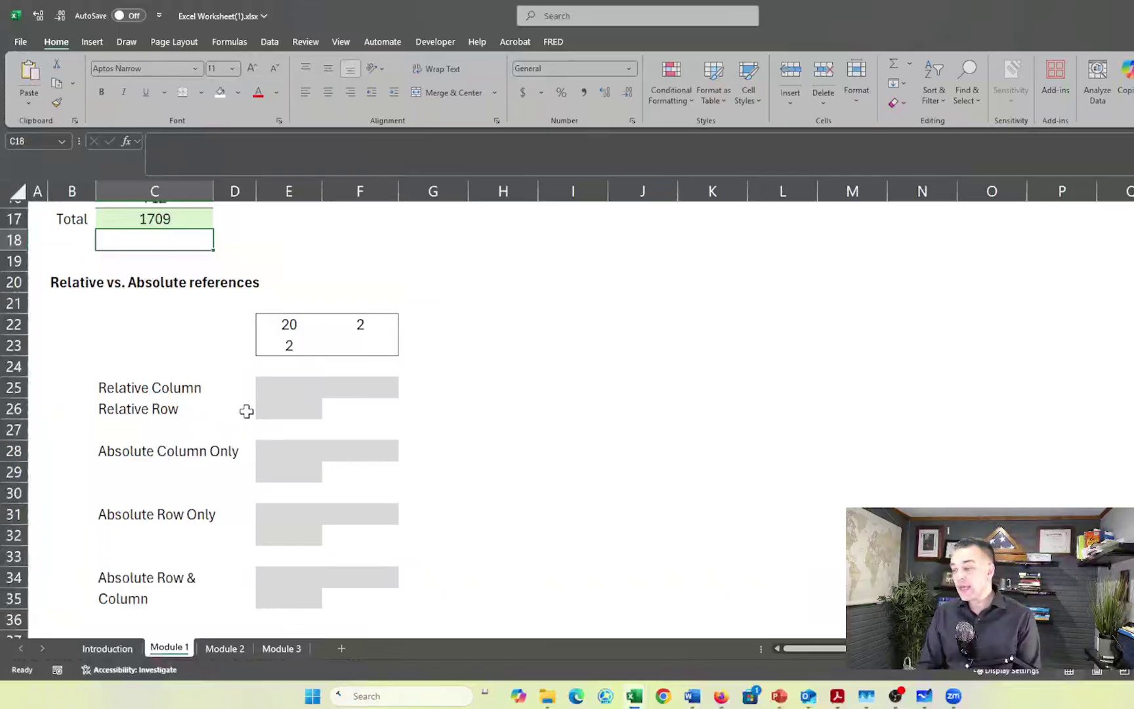
pyautogui.click(284, 382)
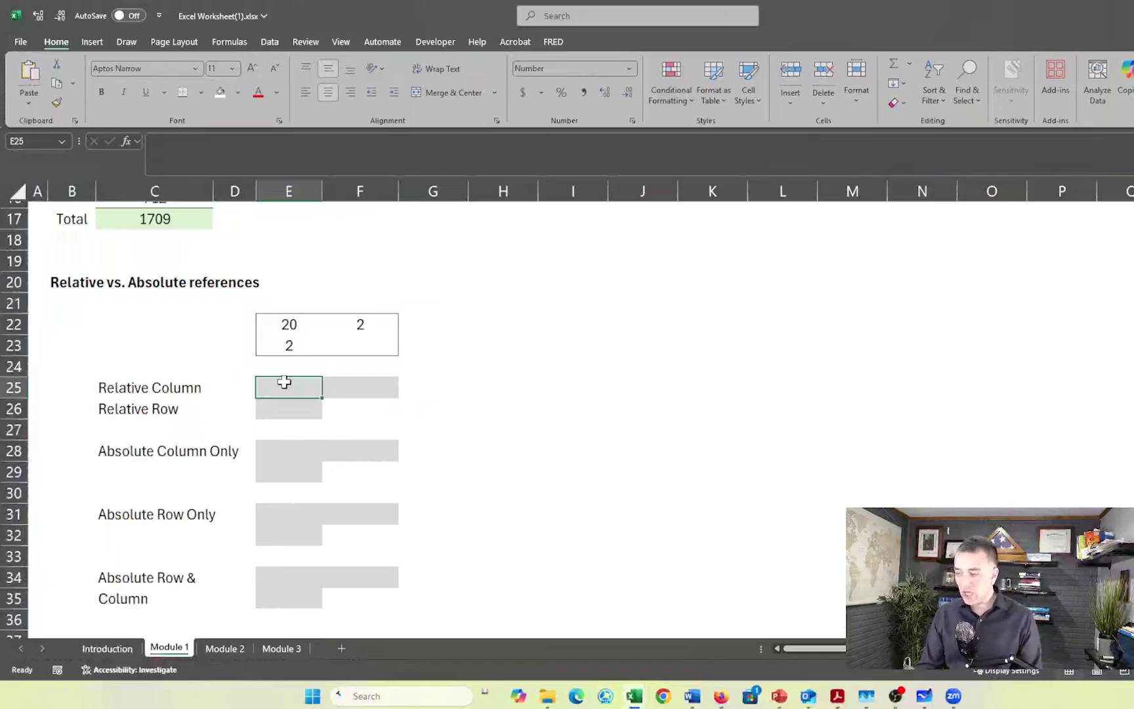
pyautogui.write('=')
pyautogui.press('Up')
pyautogui.press('Up')
pyautogui.press('Up')
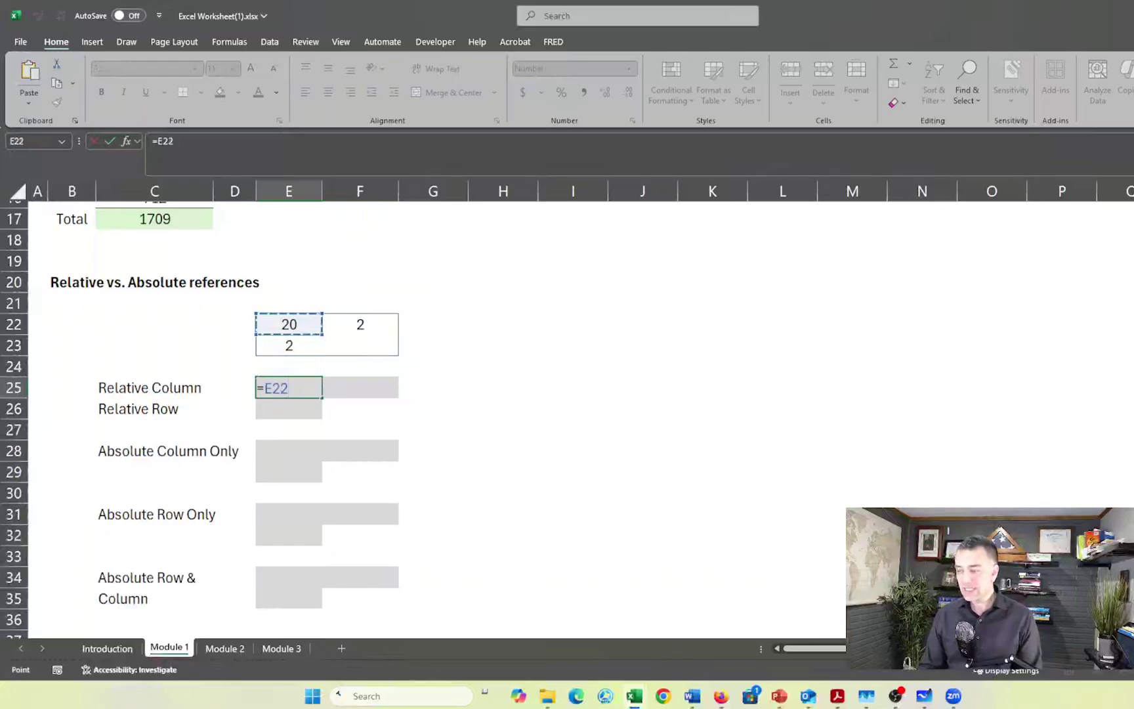
pyautogui.press('Return')
# - Re-enter the relative reference to E22 in cell E25, overwriting the existing formula
pyautogui.click(284, 385)
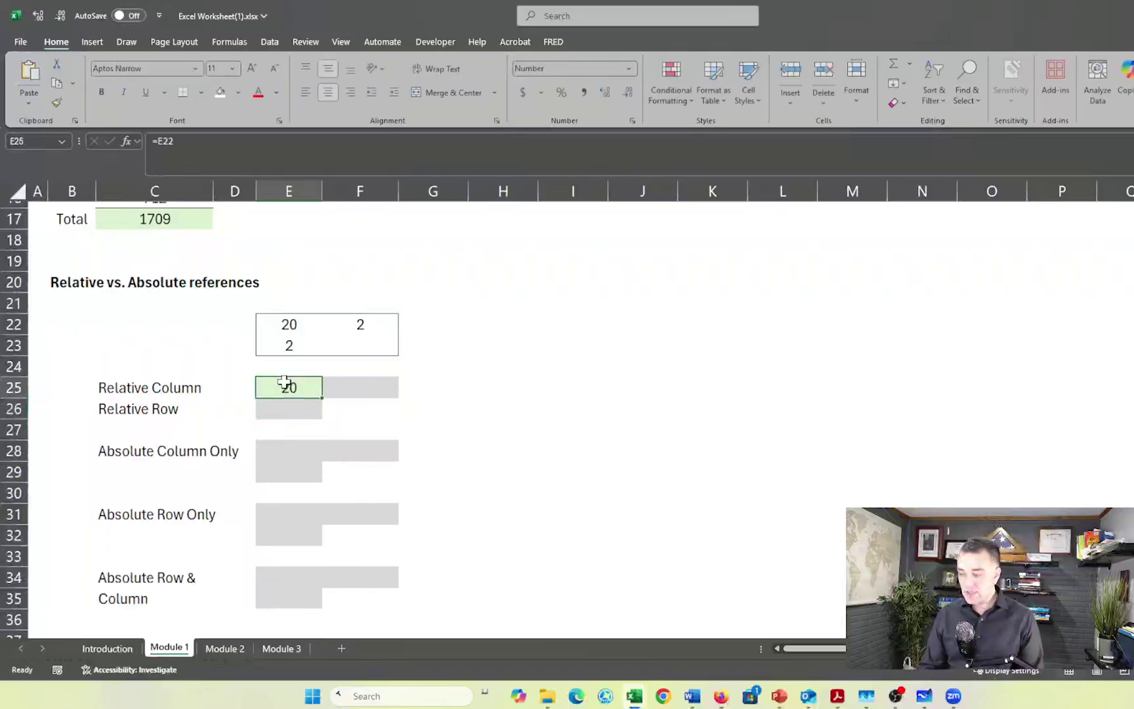
pyautogui.write('=')
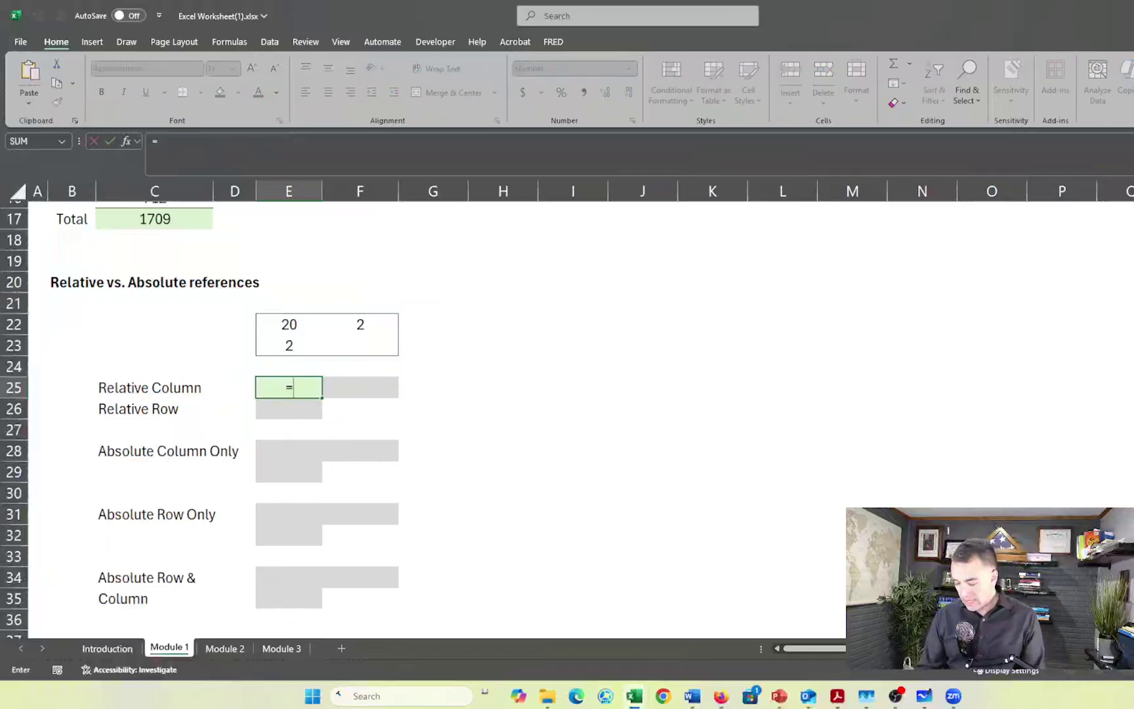
pyautogui.press('Up')
pyautogui.press('Up')
pyautogui.press('Up')
pyautogui.press('Up')
pyautogui.press('Down')
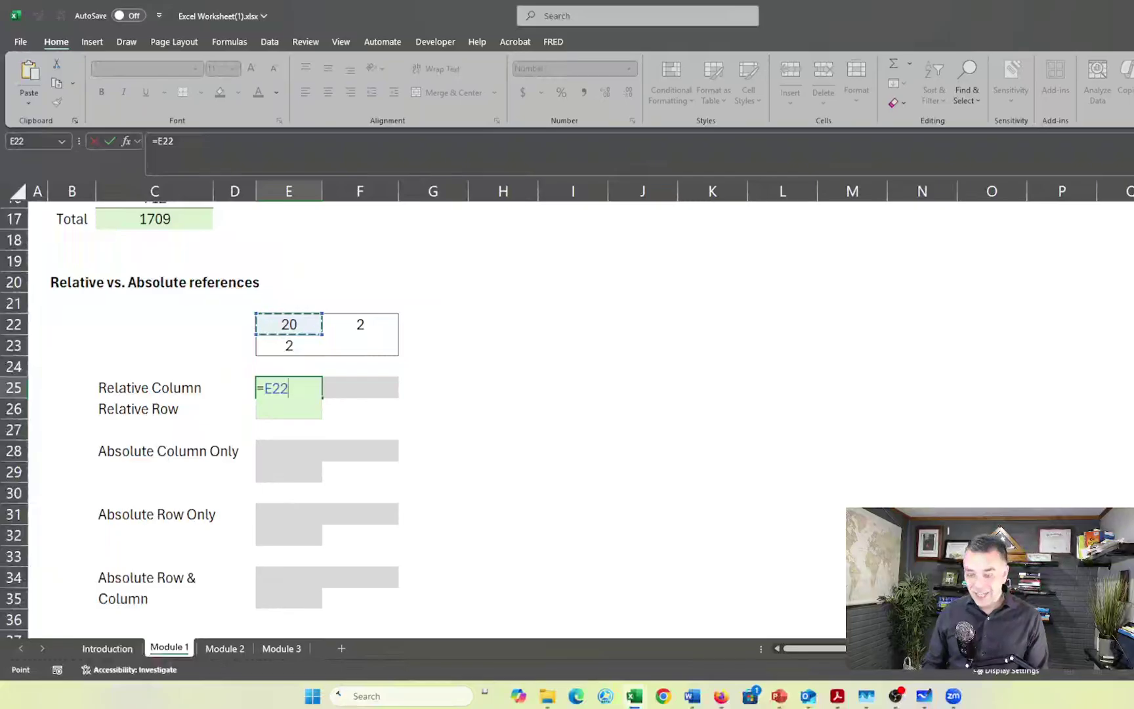
pyautogui.press('Return')
# - Fill the relative formula from E25 down into E26 and check the reference in the copied cell
pyautogui.click(292, 388)
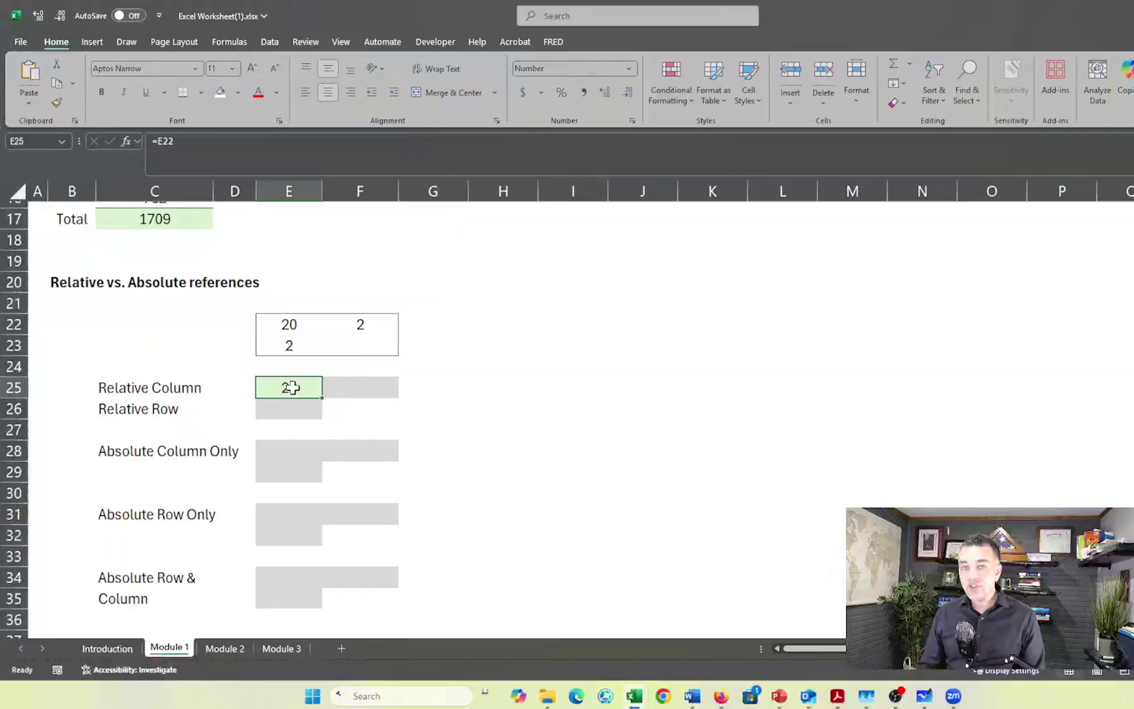
pyautogui.hotkey('shift', 'Down')
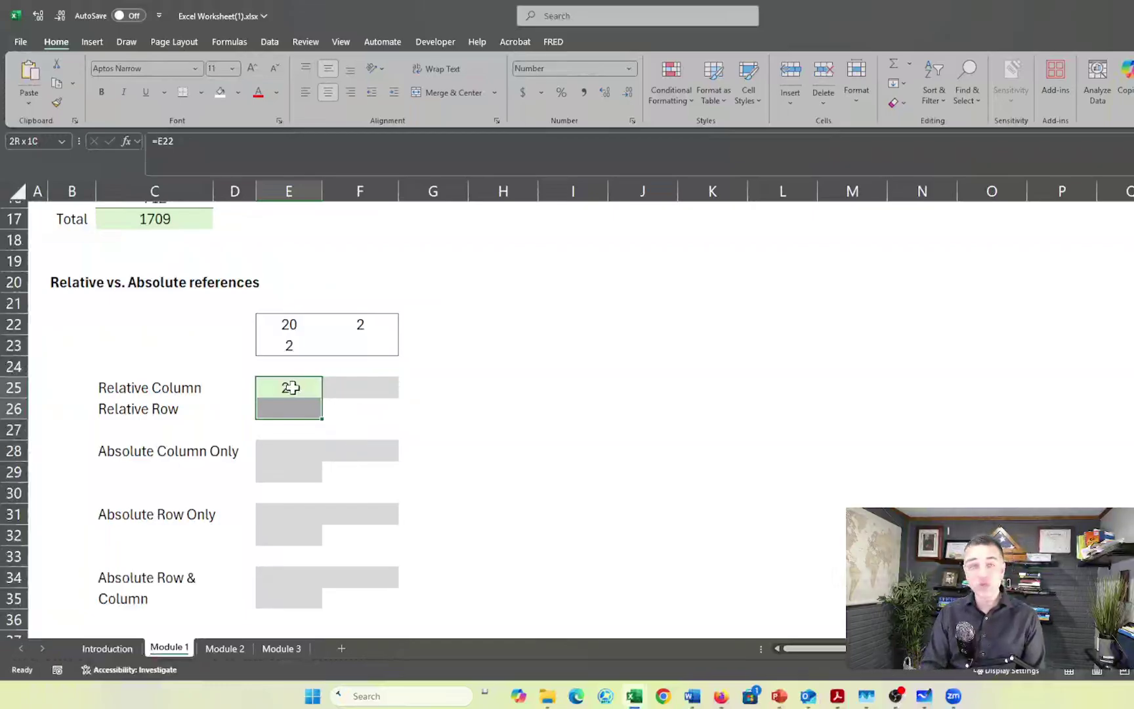
pyautogui.hotkey('ctrl', 'd')
pyautogui.click(402, 429)
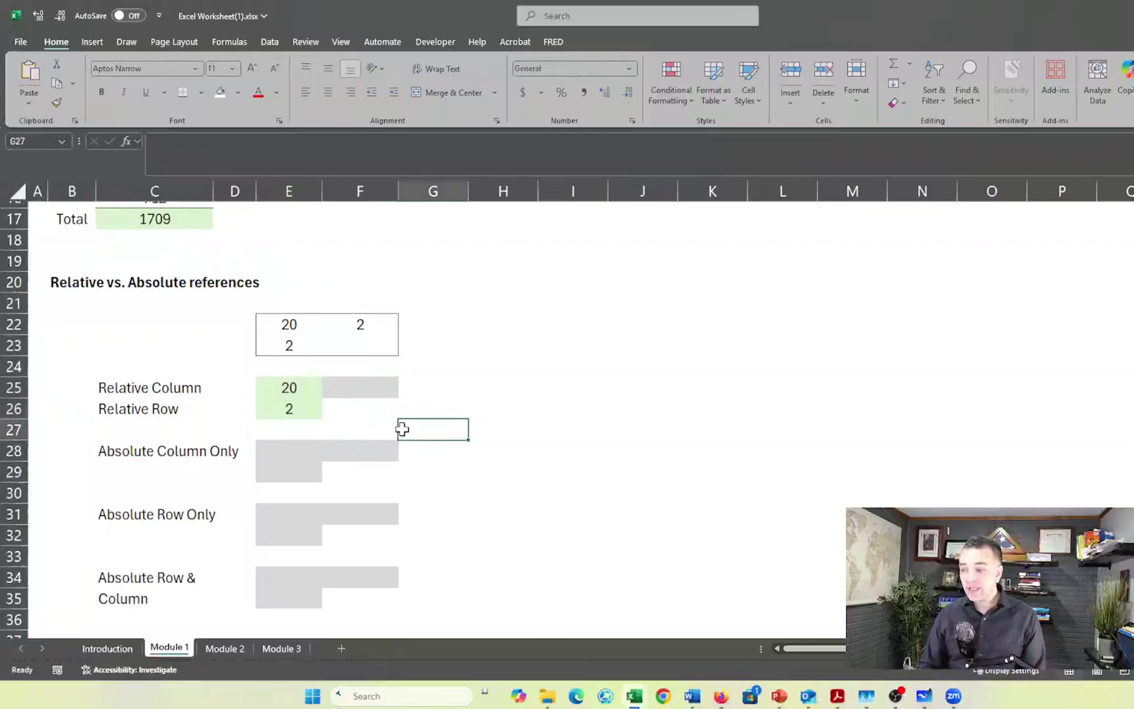
pyautogui.click(289, 390)
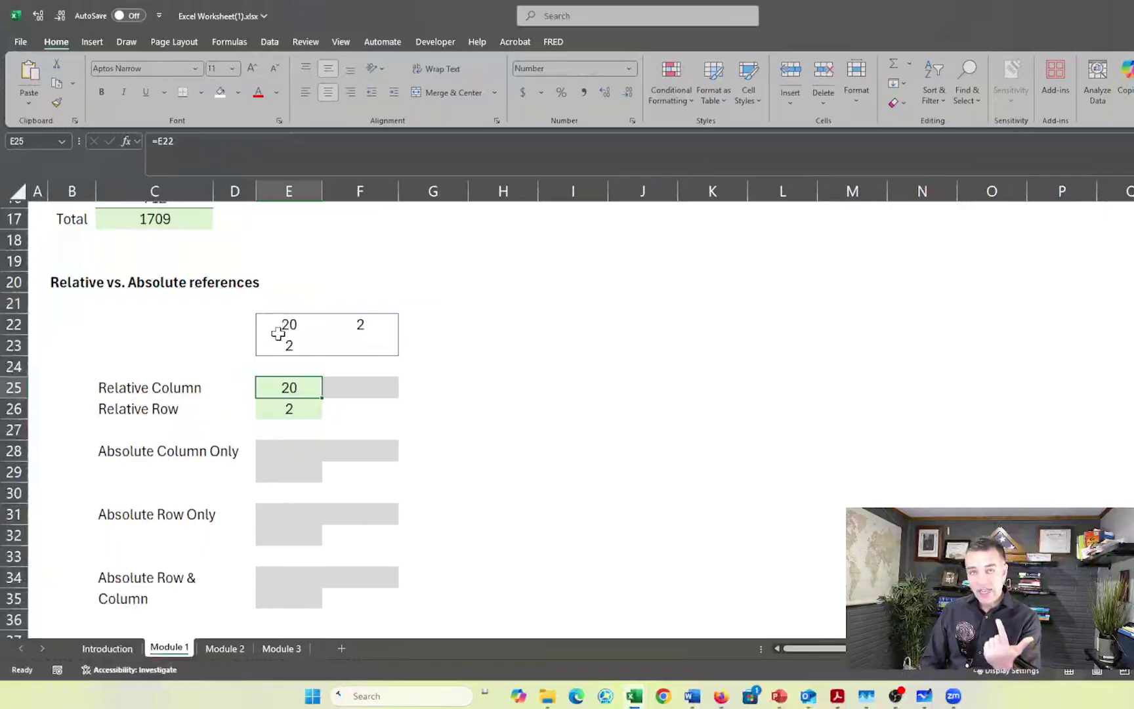
pyautogui.doubleClick(282, 409)
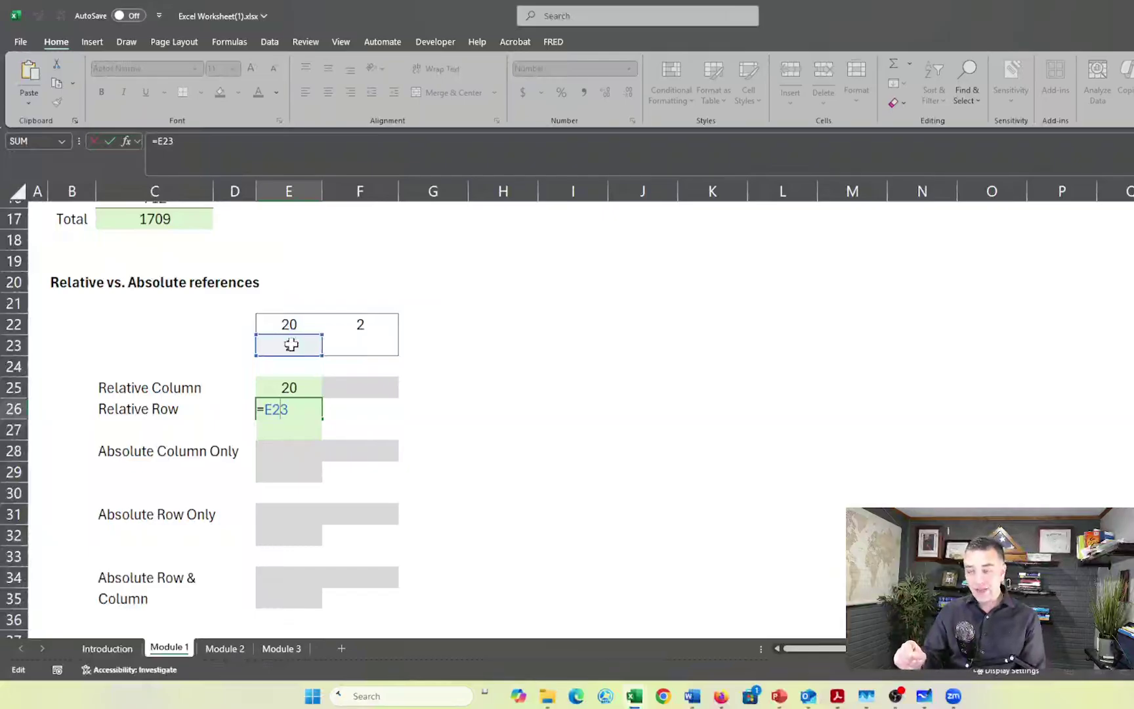
pyautogui.press('Return')
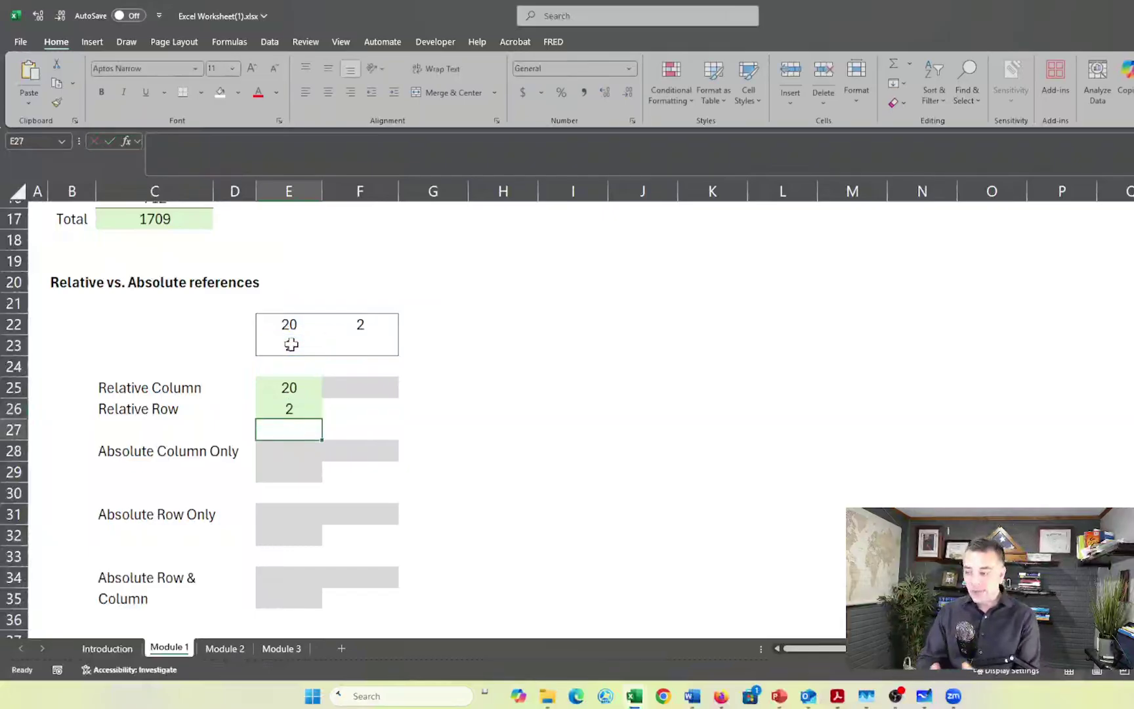
# - Fill the relative formula from E25 across into F25 and check the reference in the copied cell
pyautogui.click(284, 386)
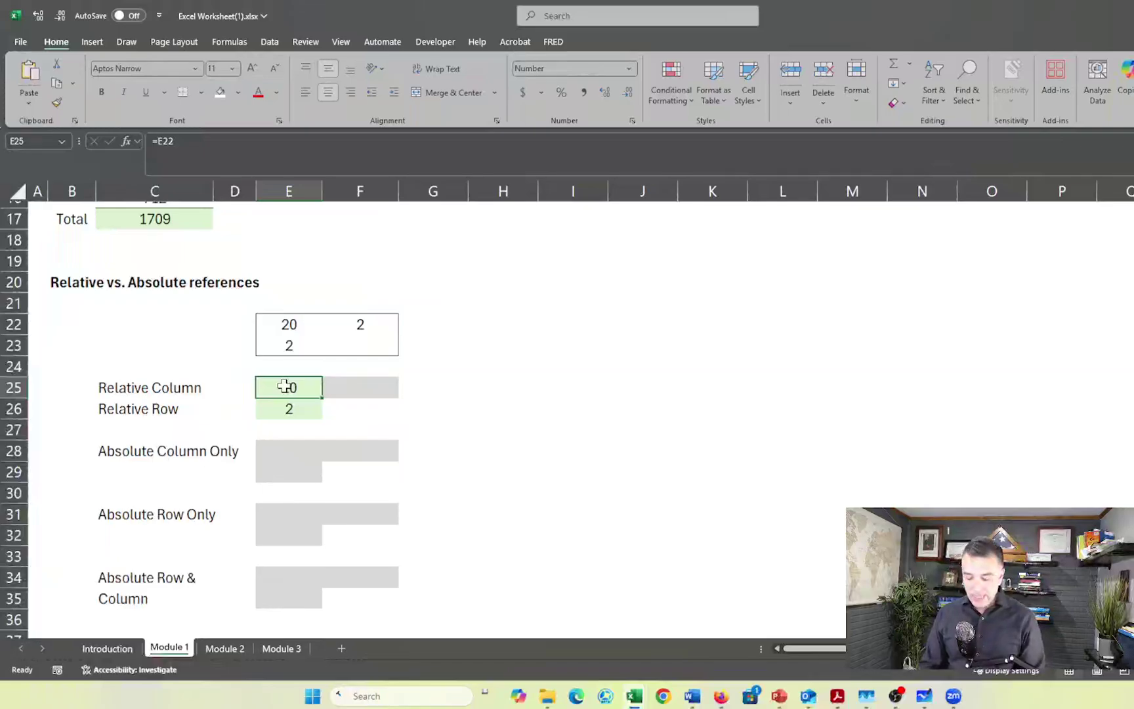
pyautogui.hotkey('shift', 'Right')
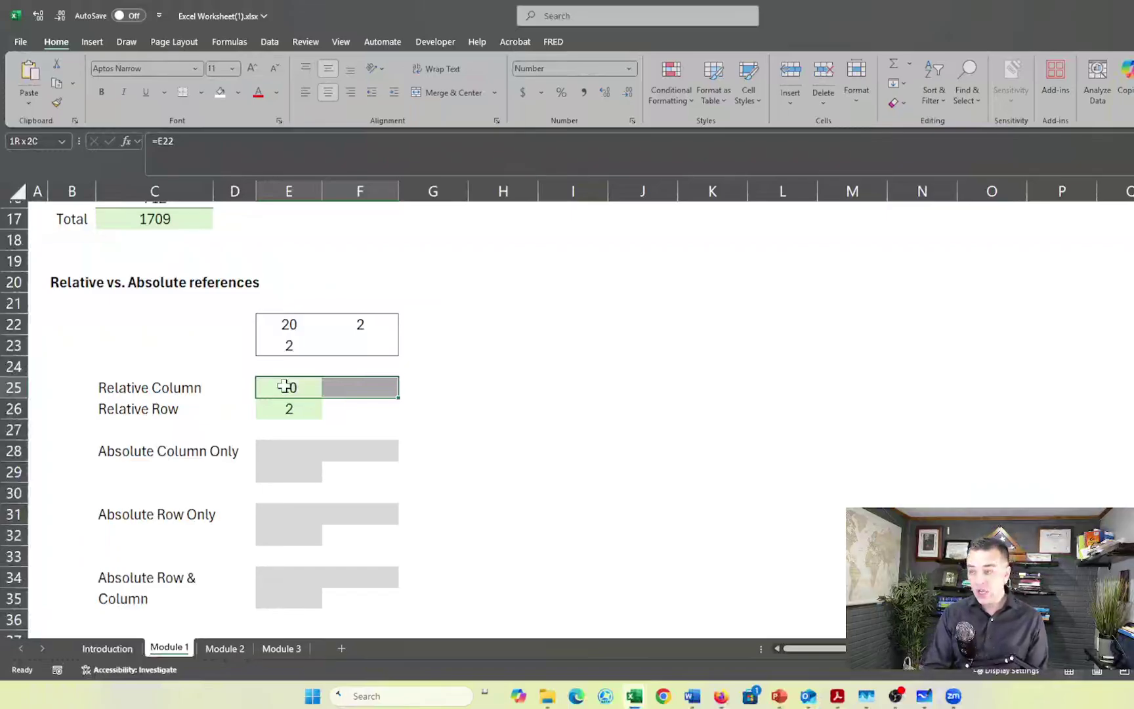
pyautogui.hotkey('ctrl', 'r')
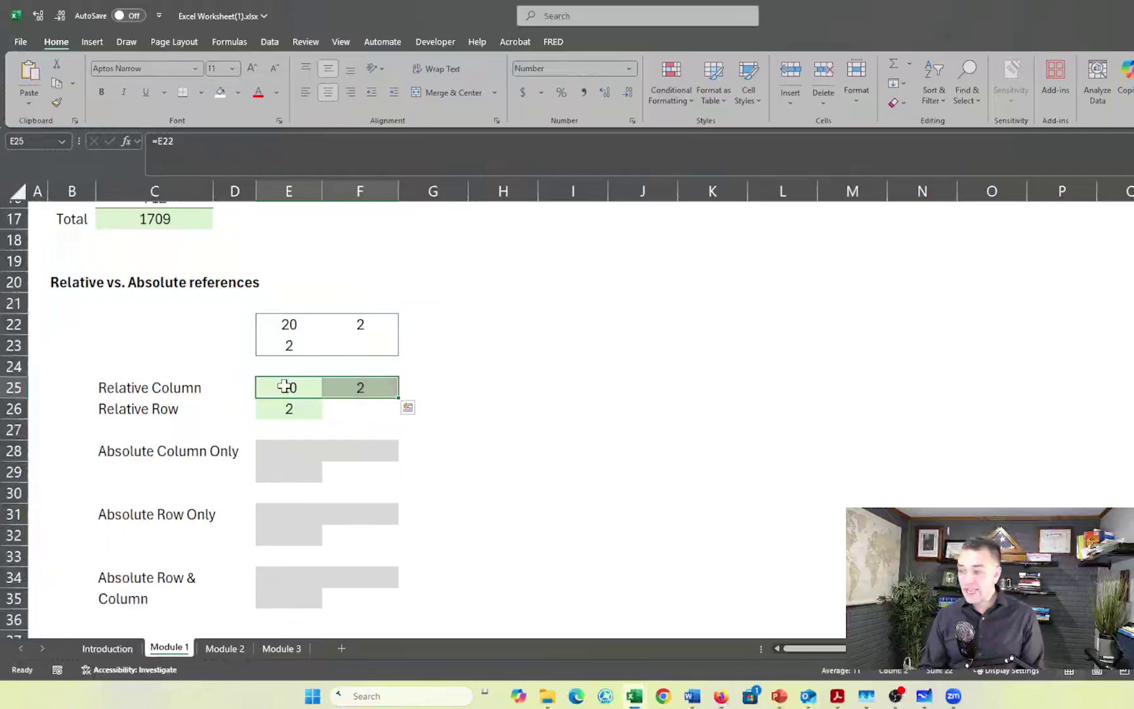
pyautogui.click(358, 388)
pyautogui.press('F2')
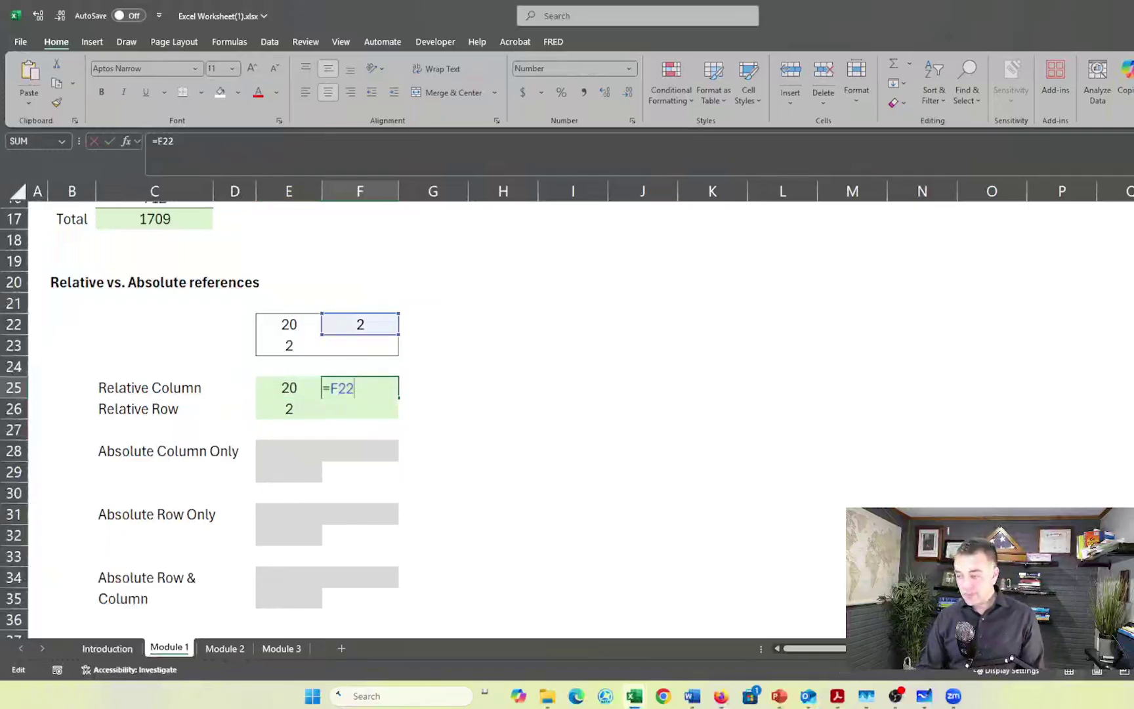
pyautogui.press('Return')
# - Fill the E25 formula across through G25 and inspect the reference in G25
pyautogui.press('Up')
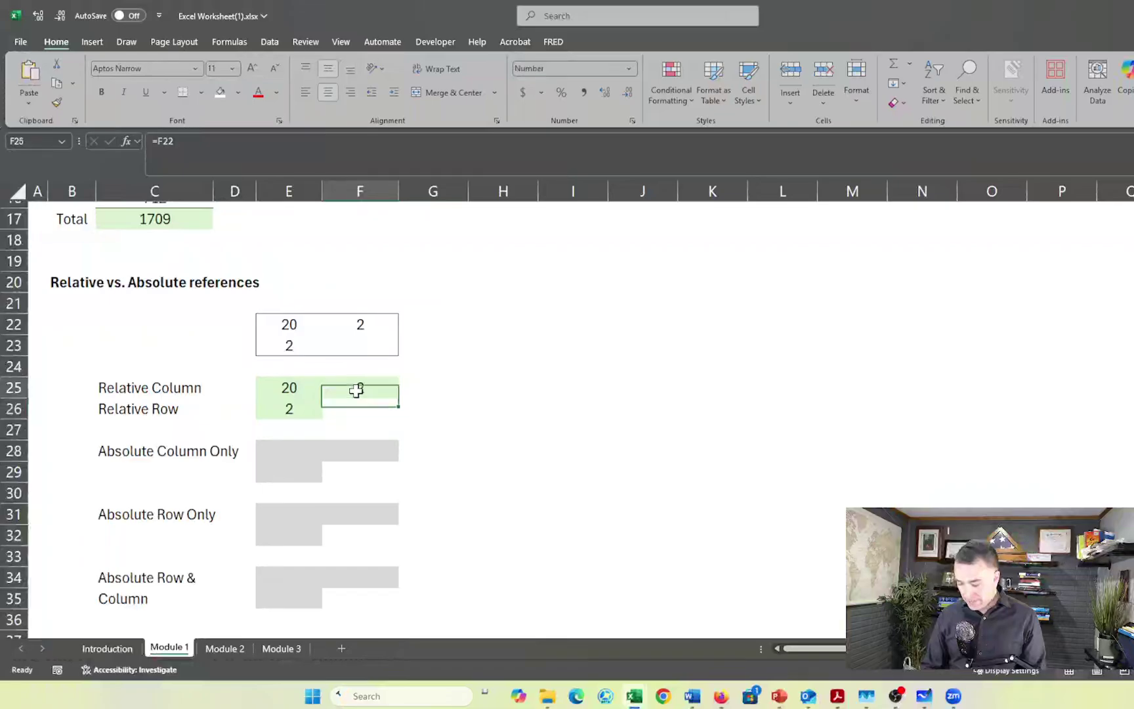
pyautogui.press('Left')
pyautogui.hotkey('shift', 'Right')
pyautogui.hotkey('shift', 'Right')
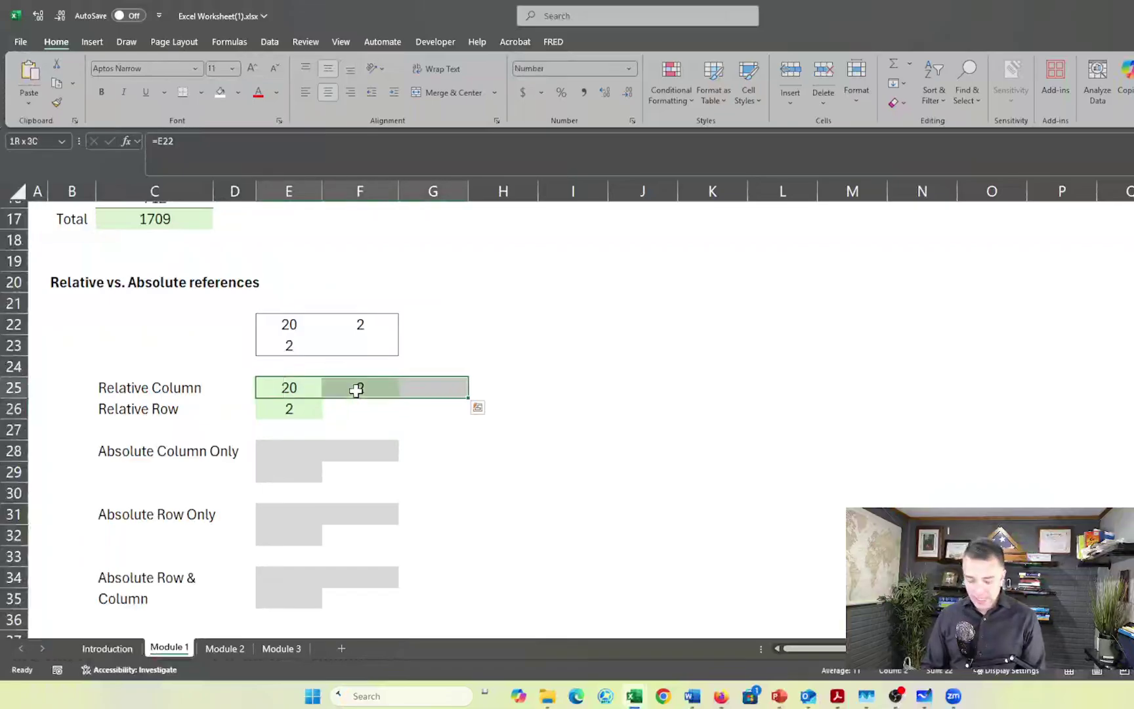
pyautogui.hotkey('ctrl', 'r')
pyautogui.click(516, 457)
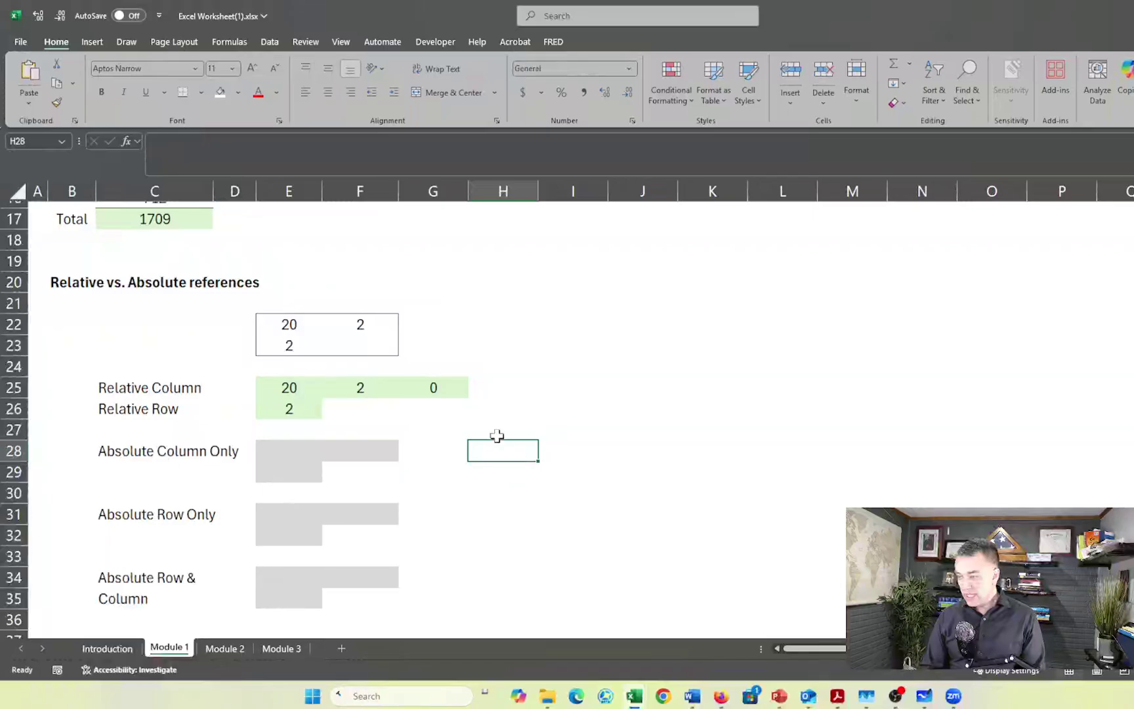
pyautogui.doubleClick(447, 388)
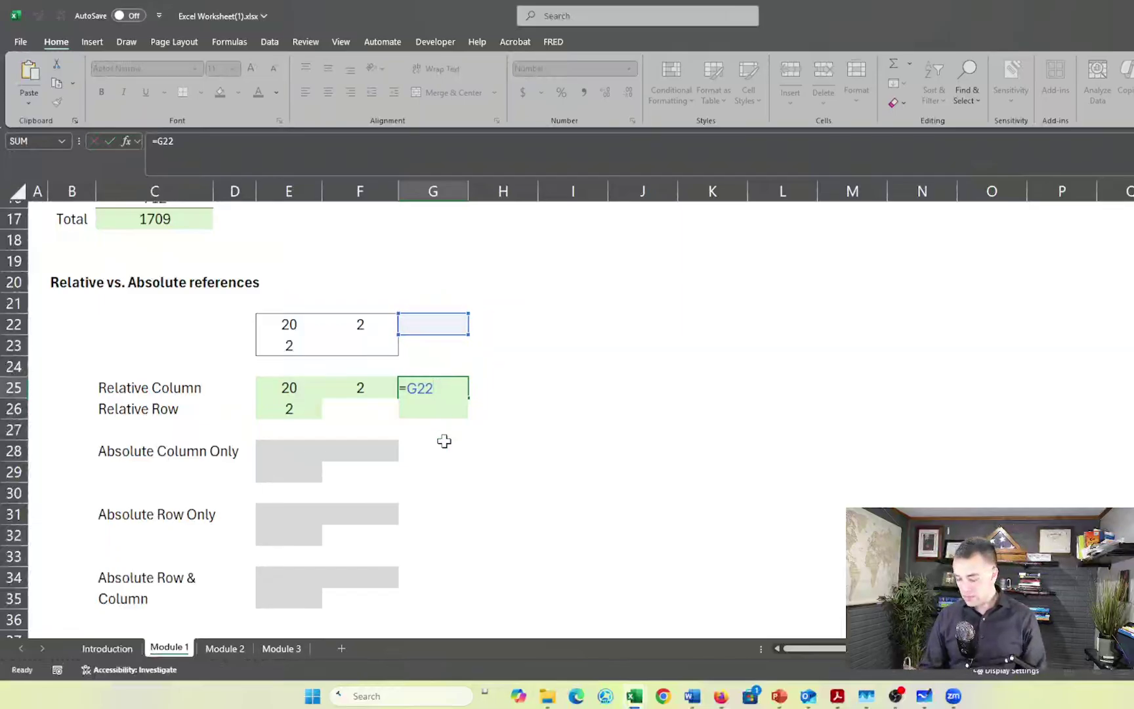
pyautogui.press('Return')
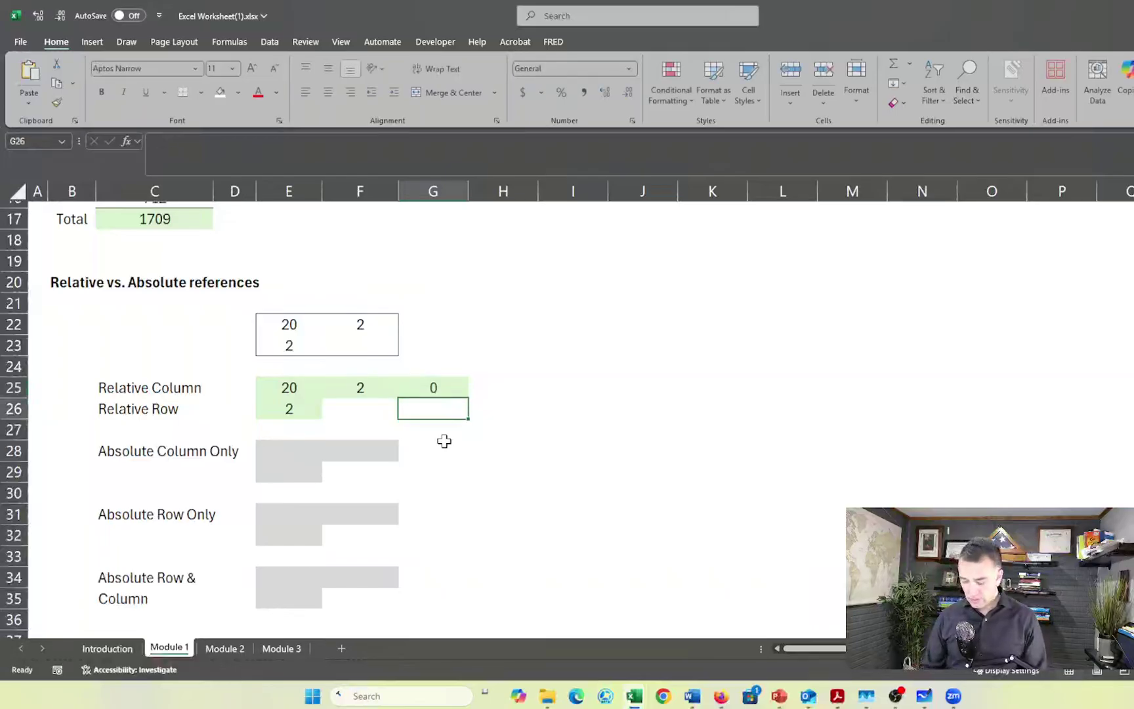
# - Clear the contents of cell G25 and return to cell E25
pyautogui.press('Up')
pyautogui.press('Delete')
pyautogui.click(479, 466)
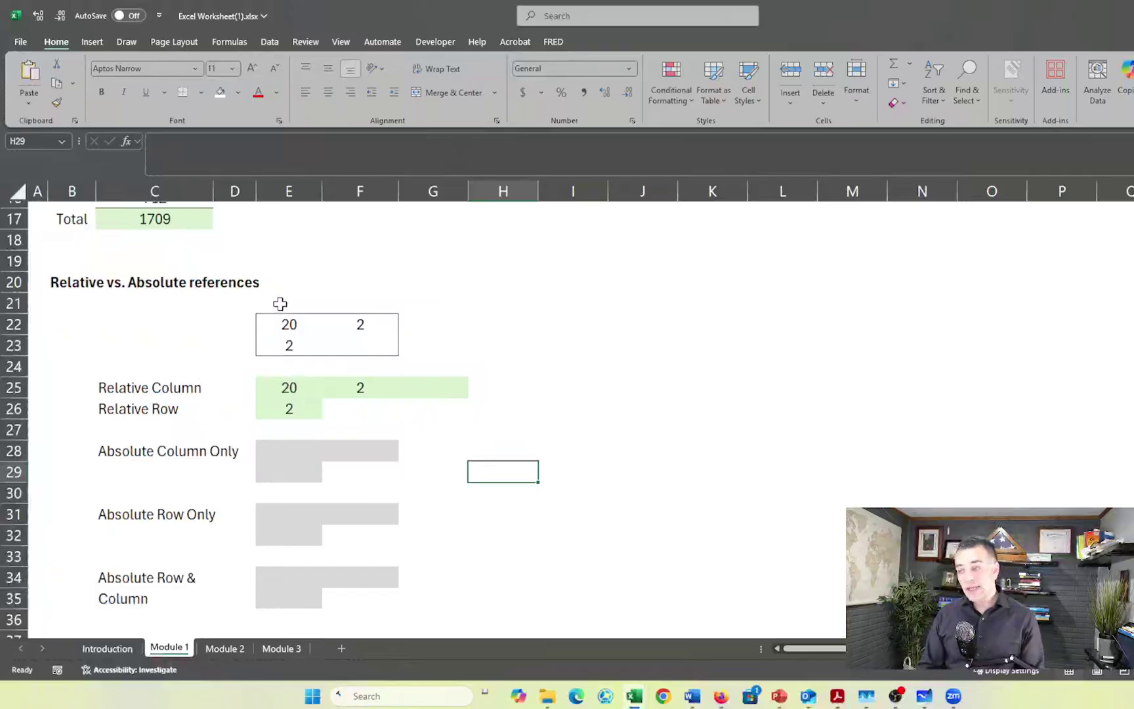
pyautogui.click(284, 386)
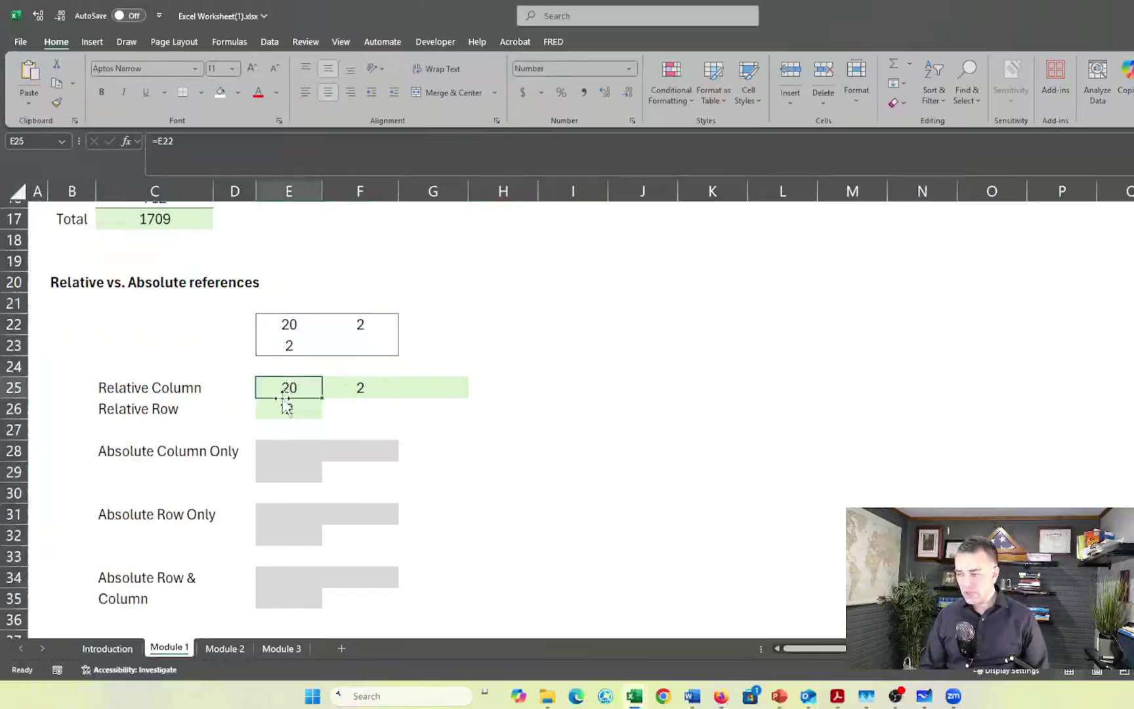
# - Clear the copied formulas from cells E26 and F25
pyautogui.click(284, 407)
pyautogui.press('Delete')
pyautogui.click(355, 385)
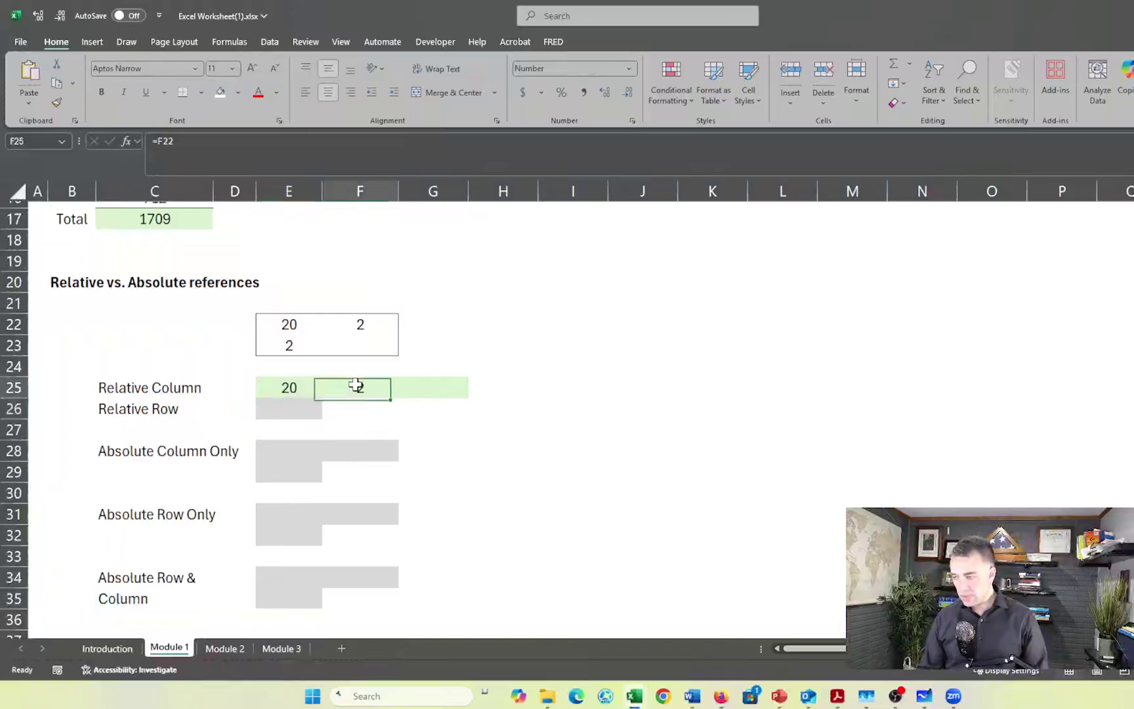
pyautogui.press('Delete')
pyautogui.click(360, 427)
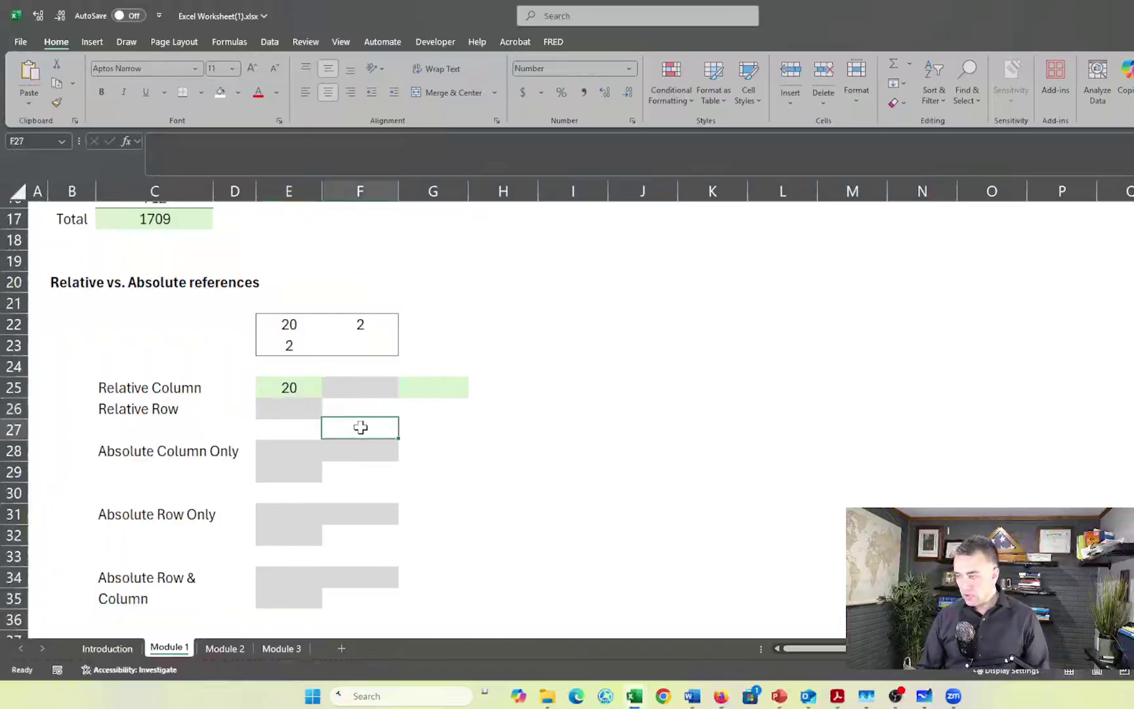
# - Fill the relative formula from E25 across into F25 and down into E26
pyautogui.click(283, 386)
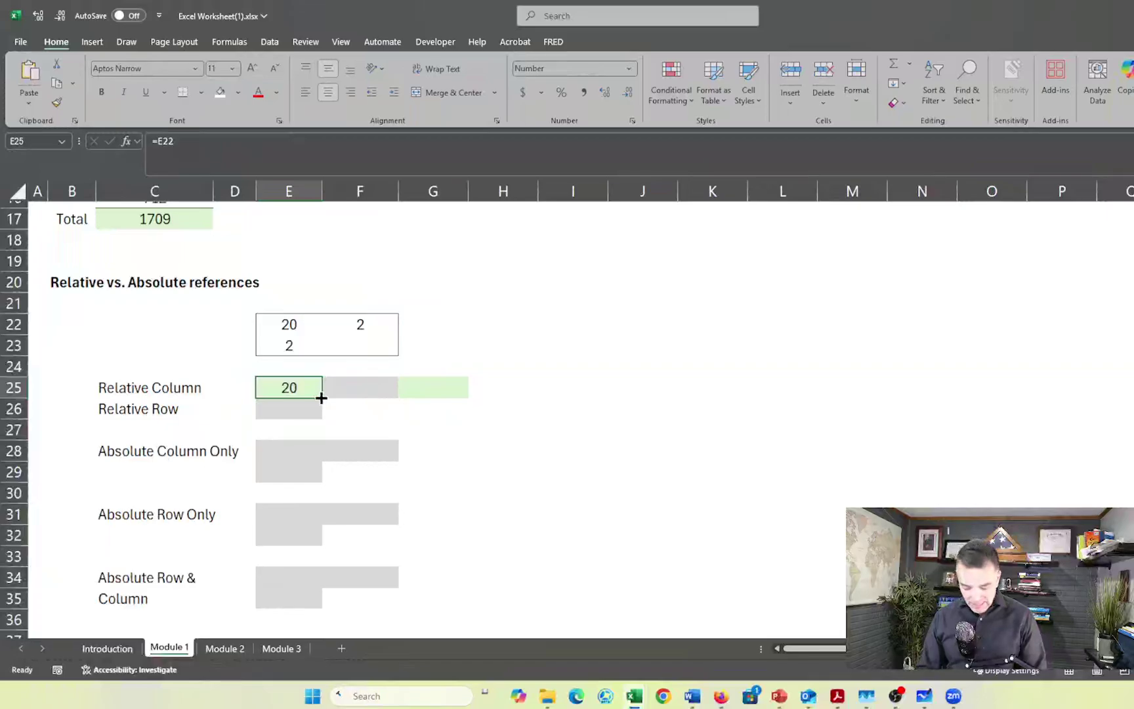
pyautogui.moveTo(321, 398); pyautogui.dragTo(321, 398)
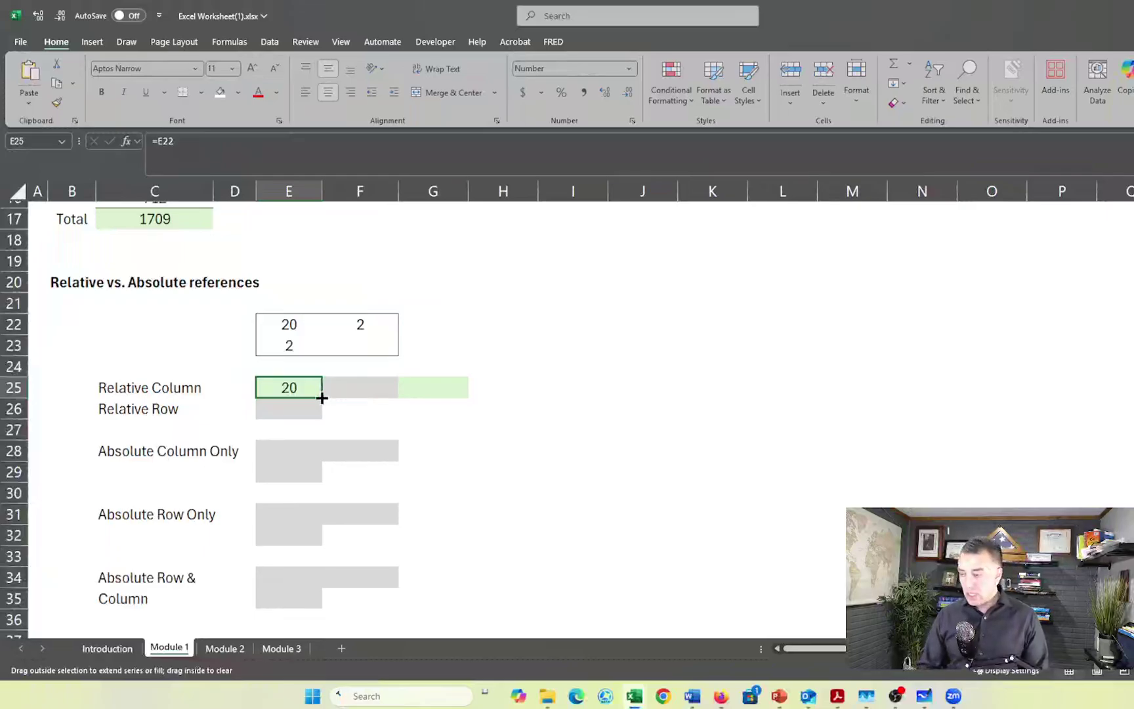
pyautogui.moveTo(322, 398); pyautogui.dragTo(396, 389)
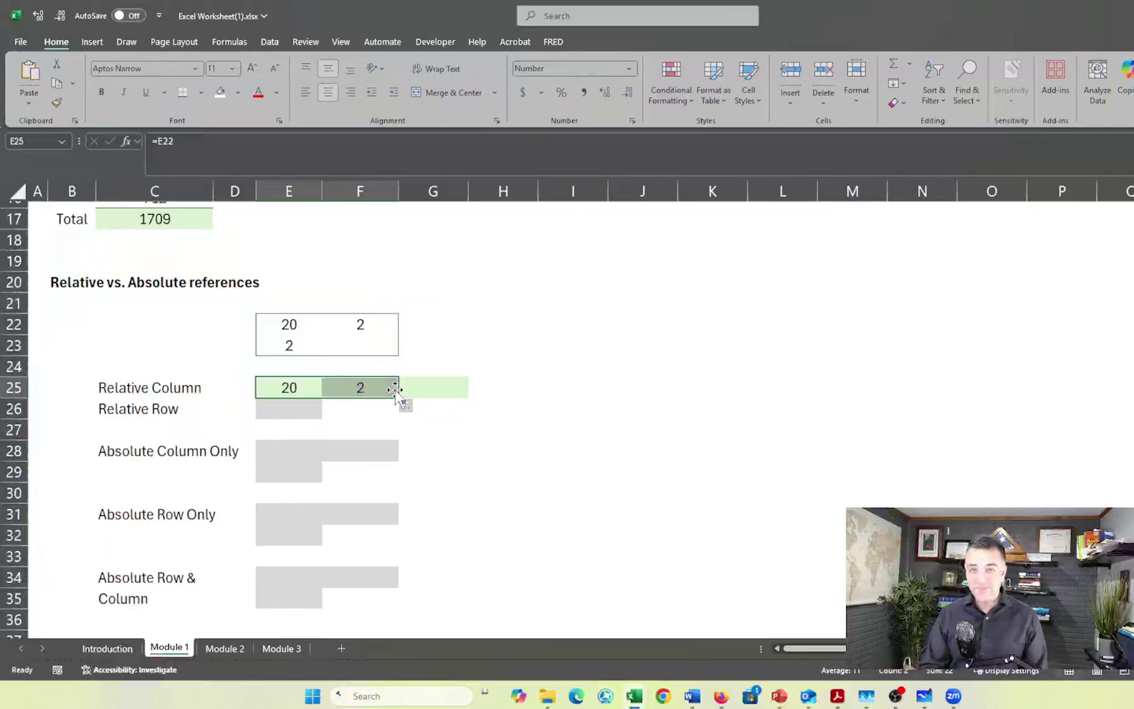
pyautogui.click(281, 384)
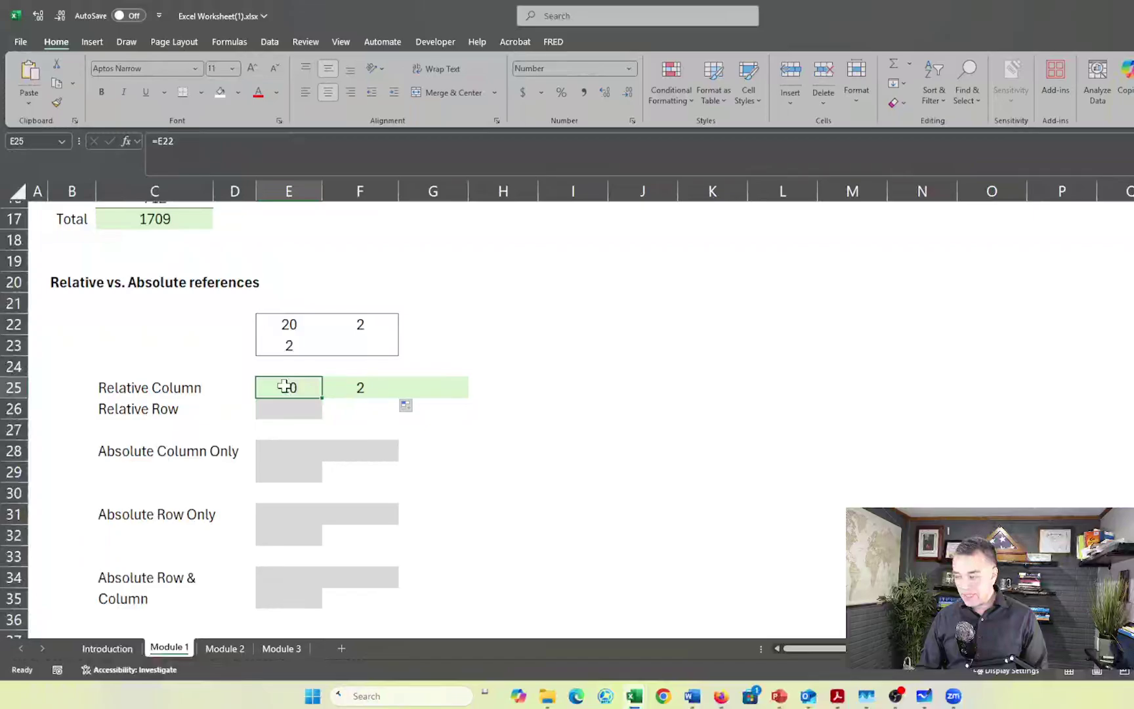
pyautogui.moveTo(326, 399); pyautogui.dragTo(322, 419)
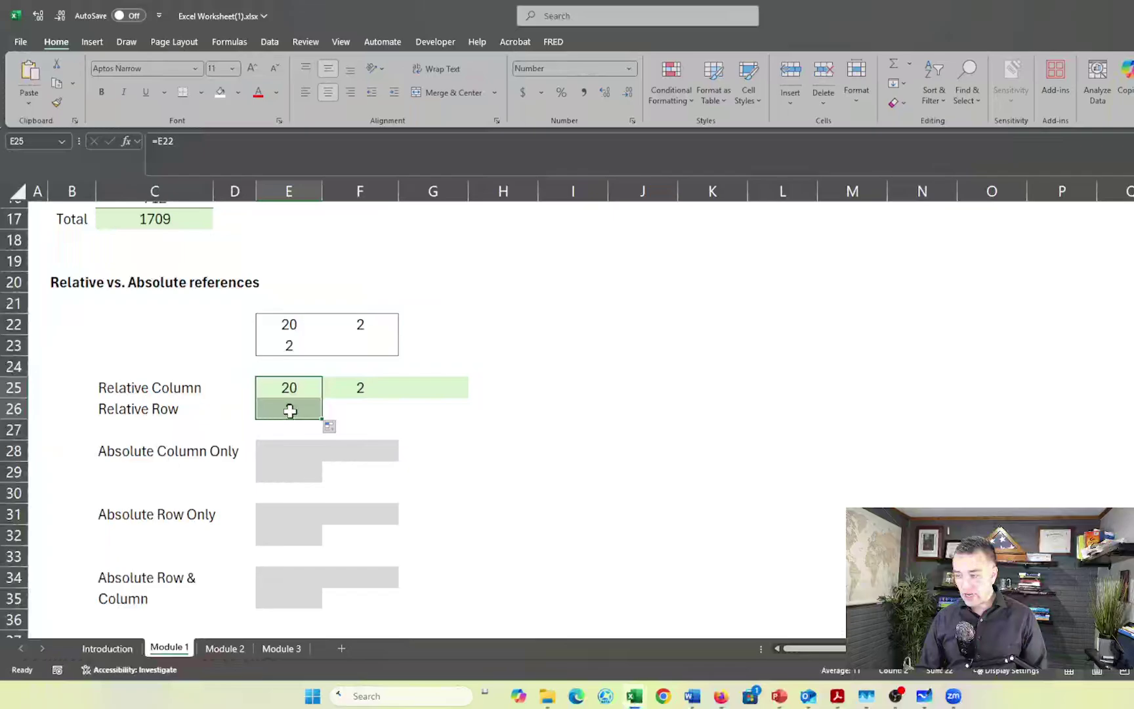
pyautogui.click(219, 458)
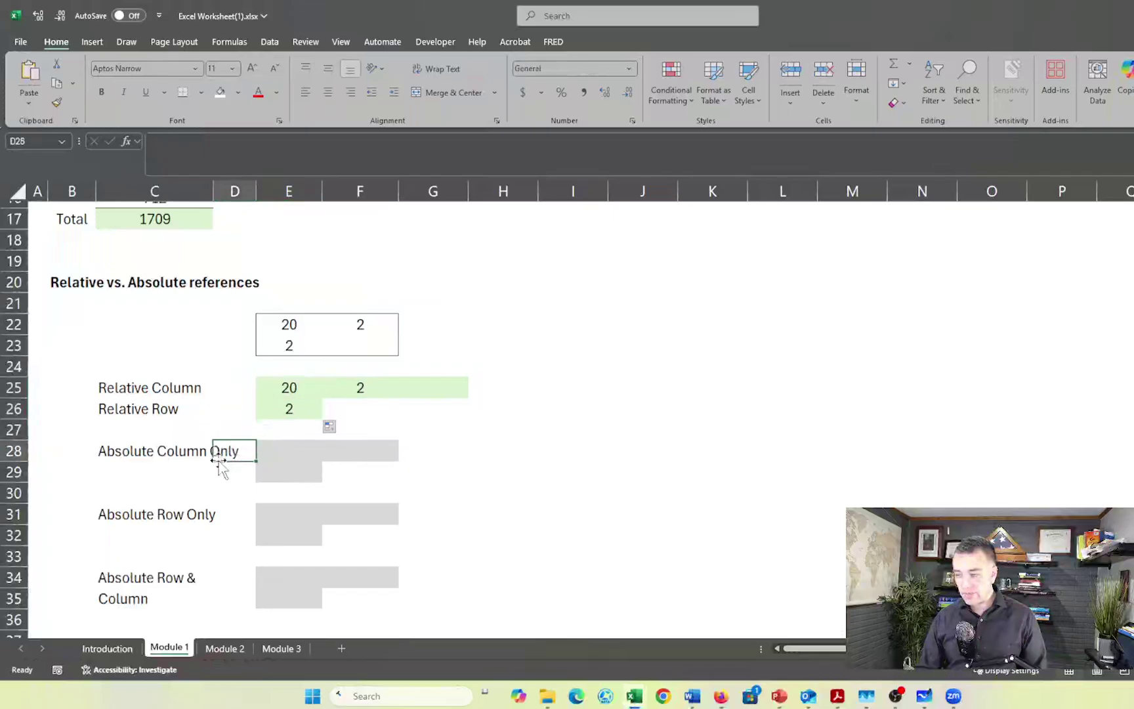
# - Enter the formula =E22 in cell E28, the first cell of the Absolute Column Only block
pyautogui.click(276, 451)
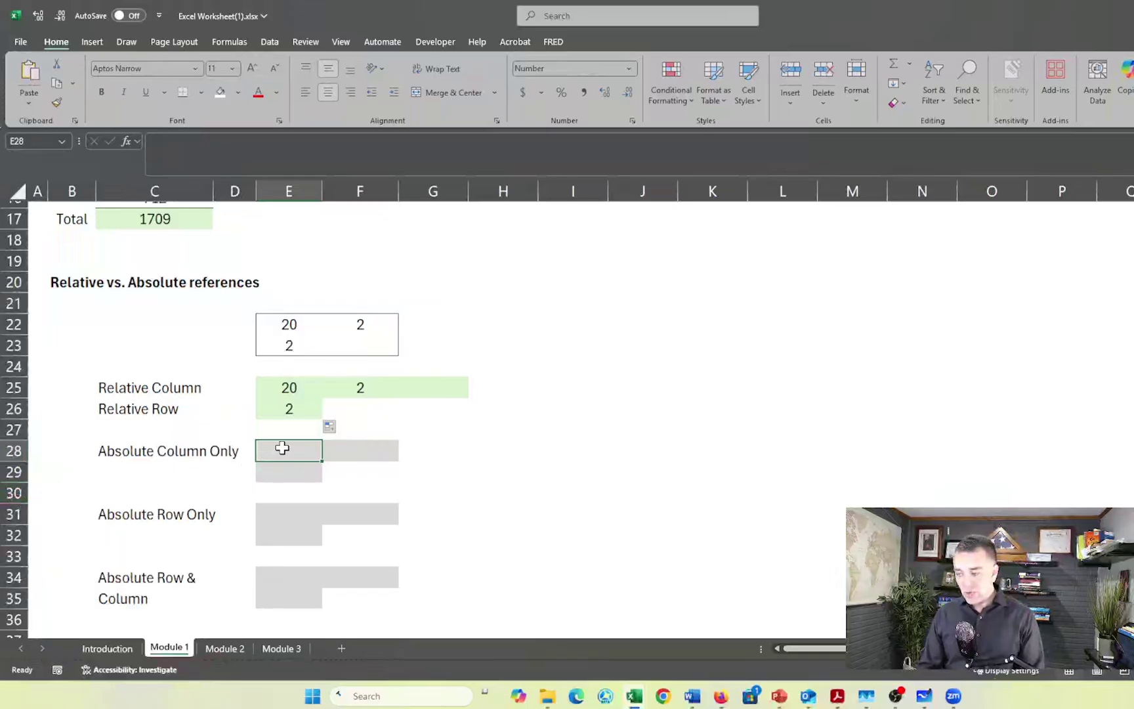
pyautogui.write('=')
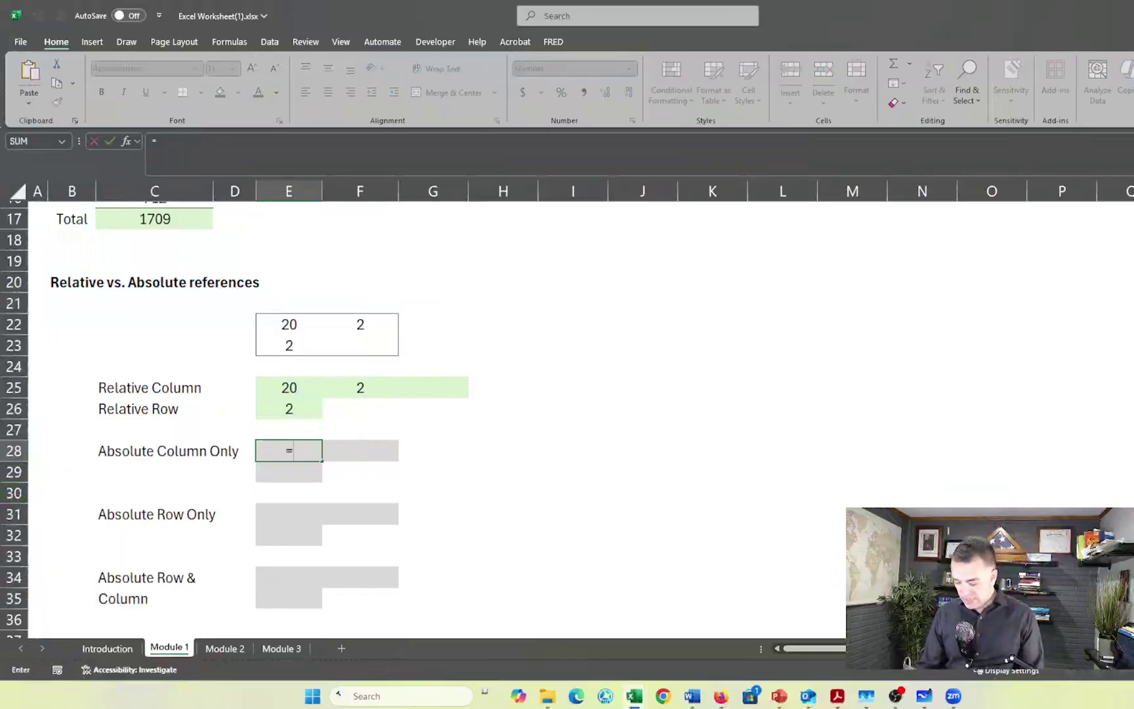
pyautogui.press('Up')
pyautogui.press('Up')
pyautogui.press('Up')
pyautogui.press('Up')
pyautogui.press('Up')
pyautogui.press('Up')
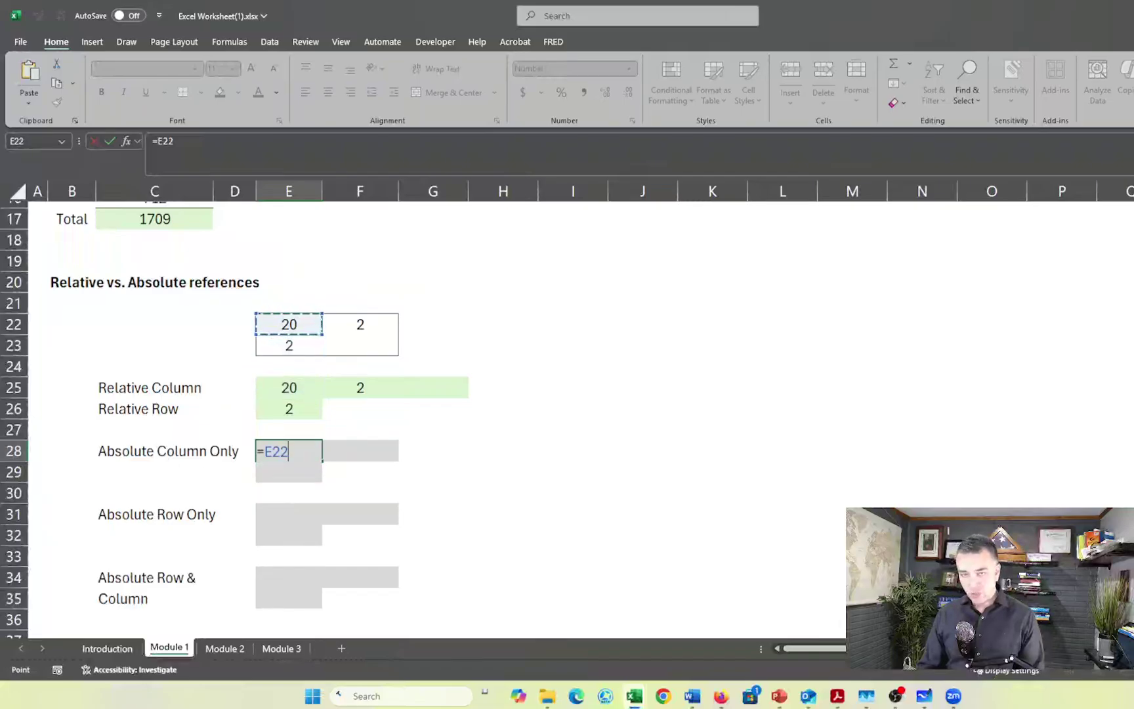
pyautogui.press('Return')
# - Cycle the reference in E28 through its absolute and mixed forms and commit it with only the column locked, as =$E22
pyautogui.click(283, 449)
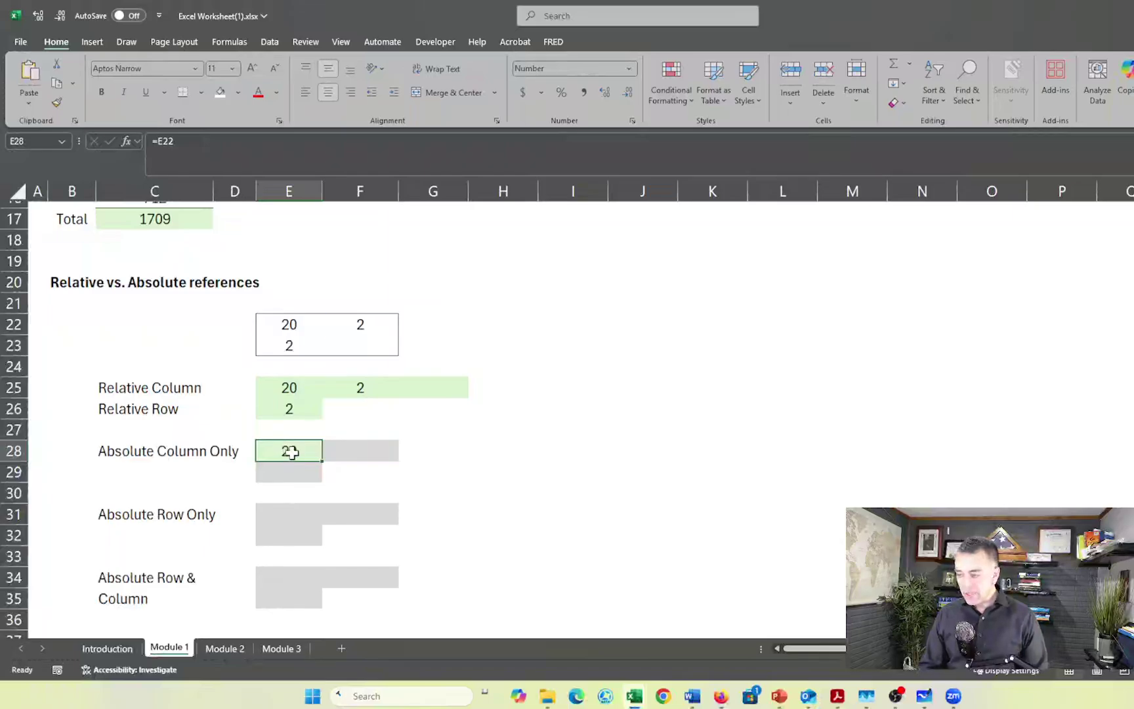
pyautogui.press('F2')
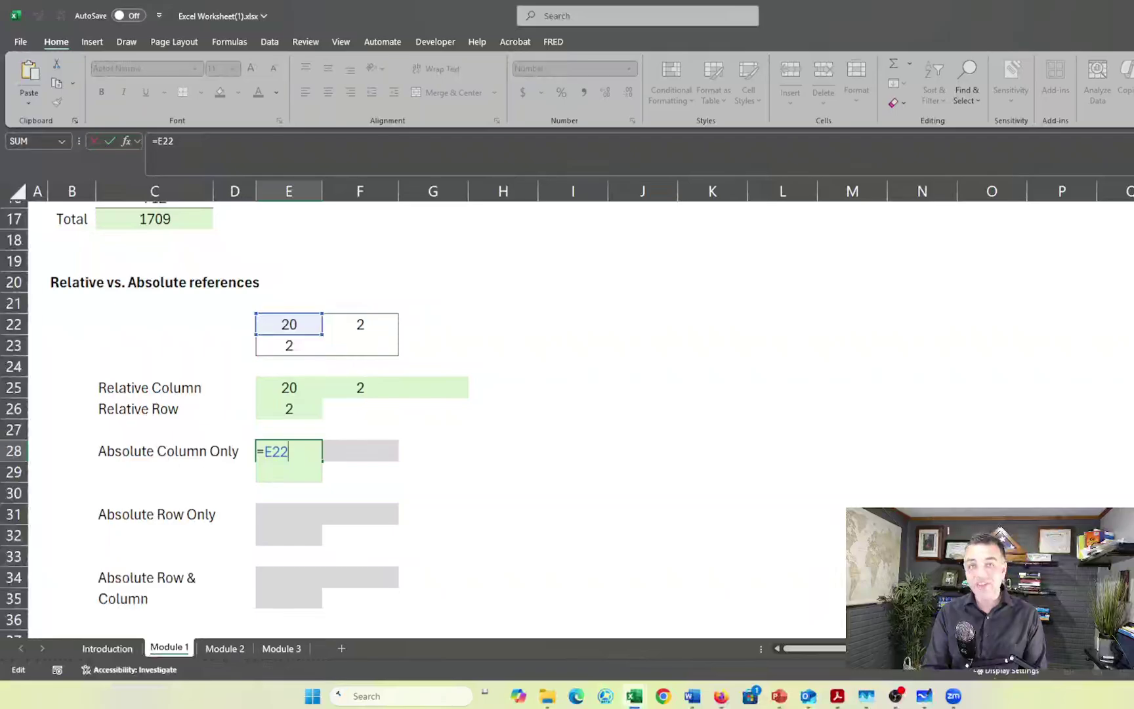
pyautogui.press('F4')
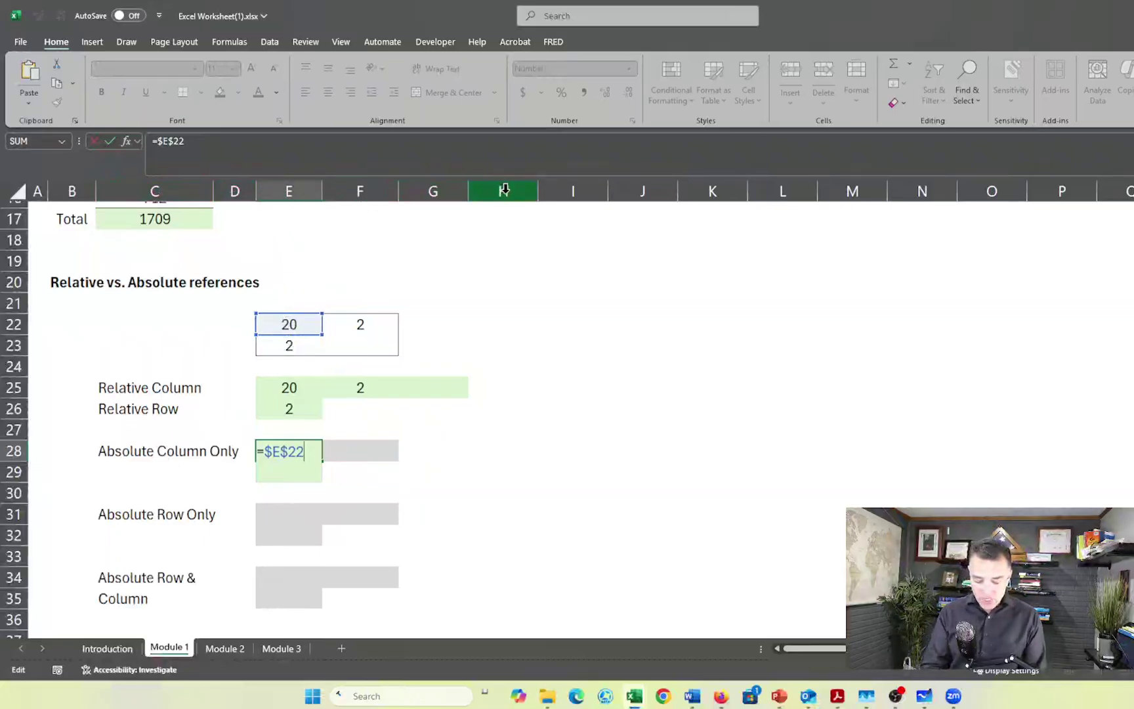
pyautogui.press('F4')
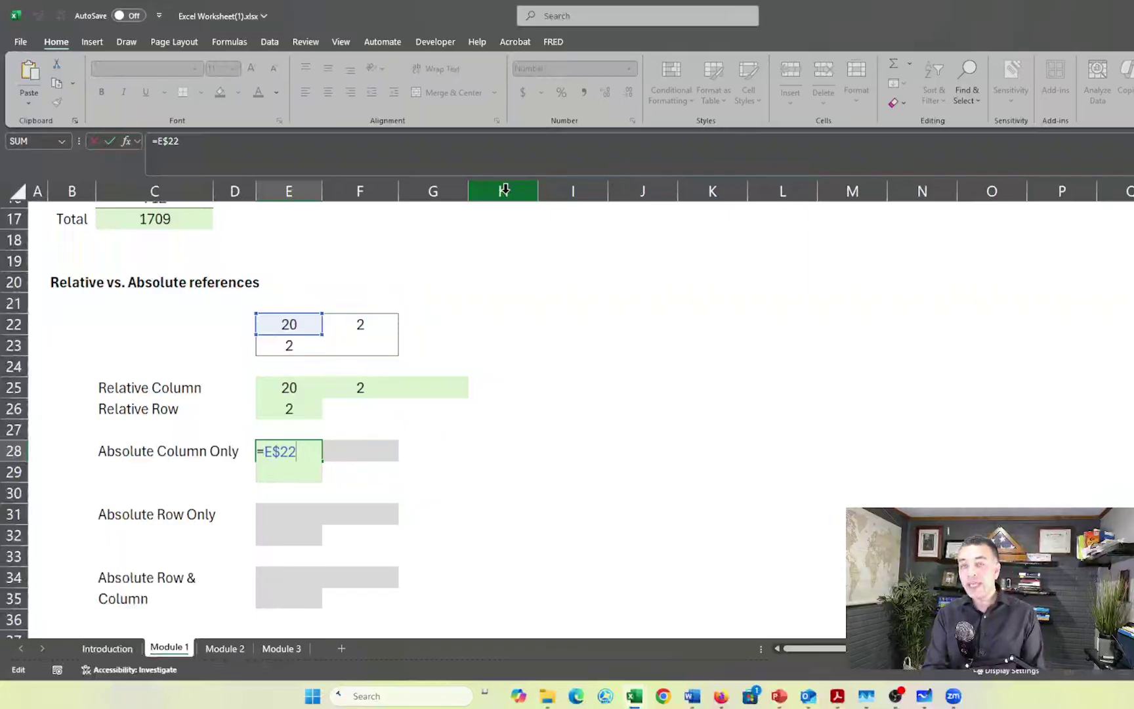
pyautogui.press('F4')
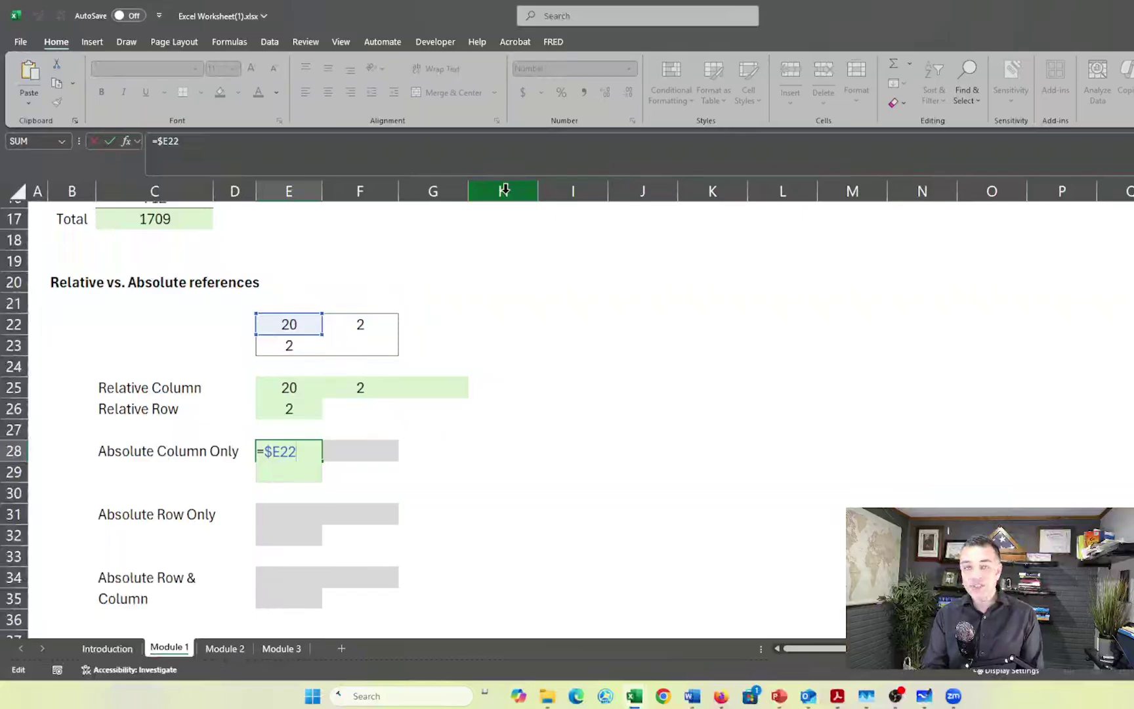
pyautogui.press('F4')
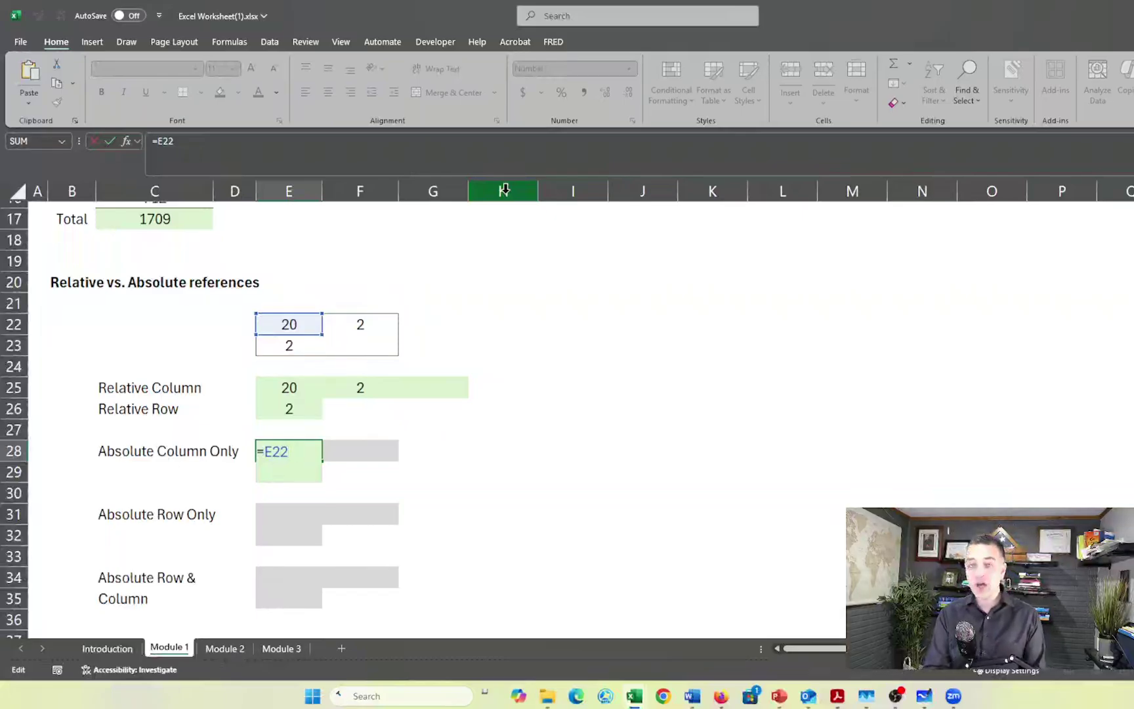
pyautogui.press('F4')
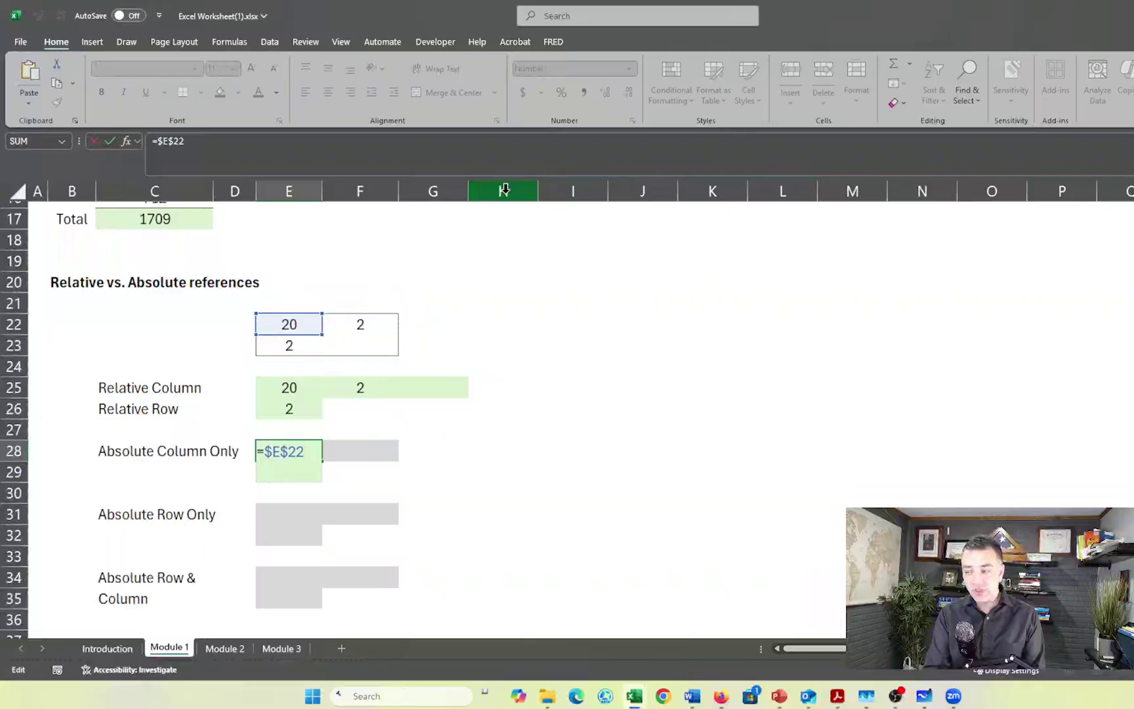
pyautogui.press('F4')
pyautogui.write('4')
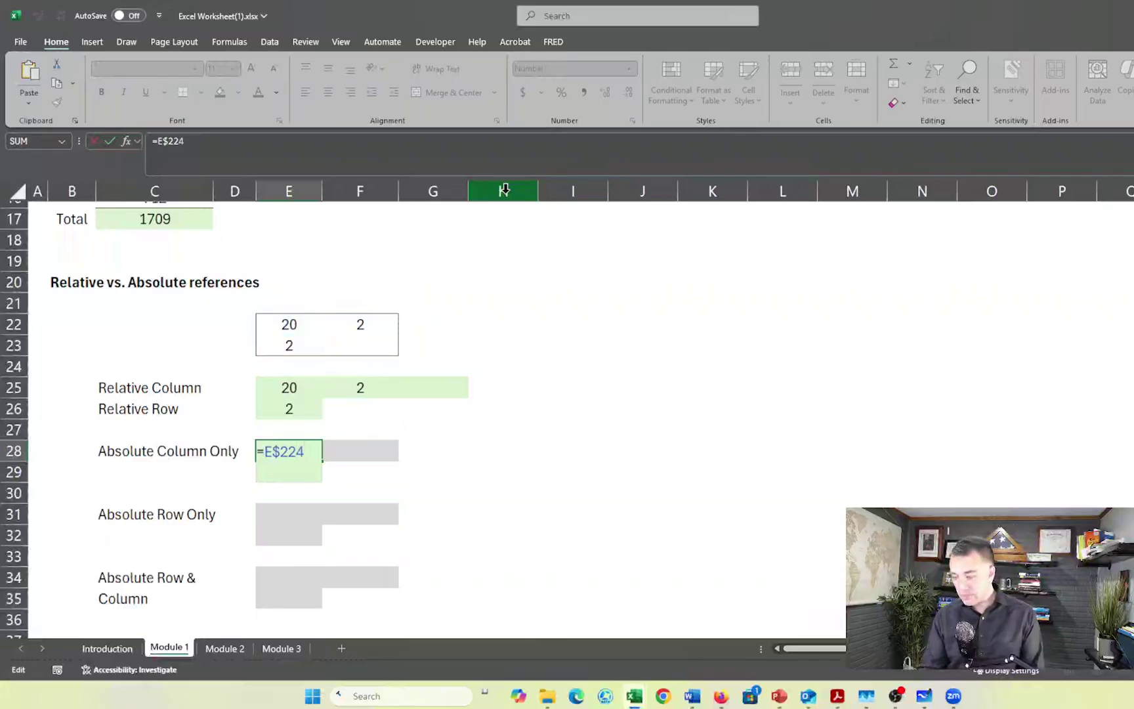
pyautogui.press('BackSpace')
pyautogui.press('F4')
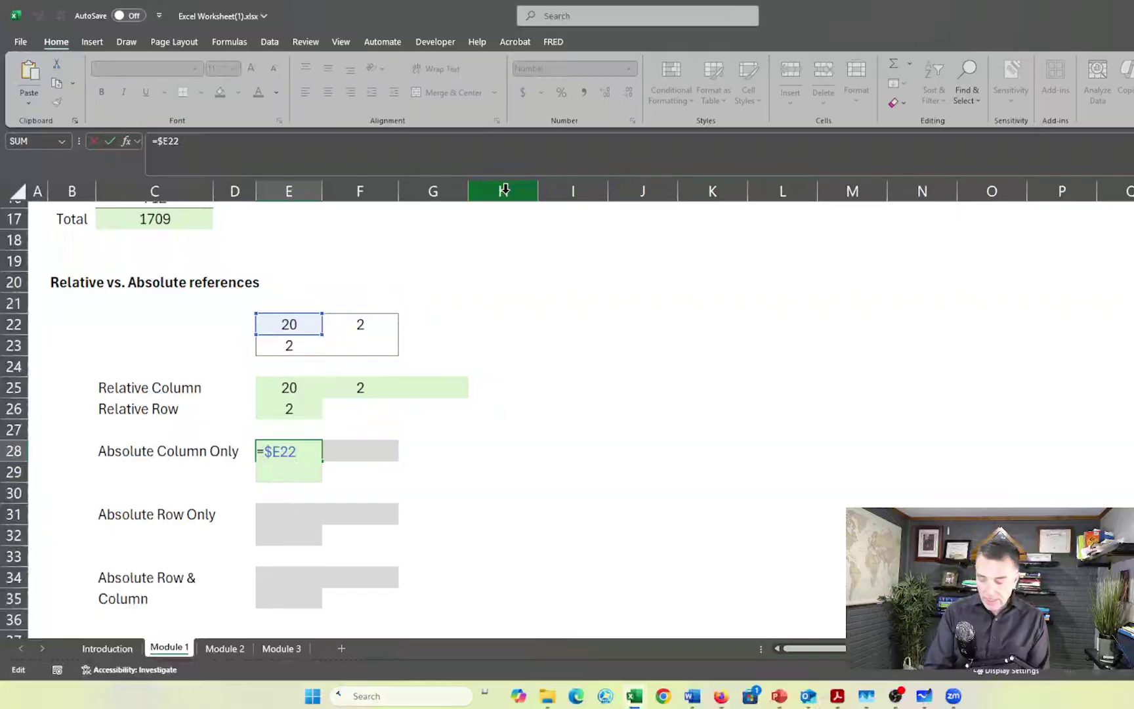
pyautogui.press('Return')
# - Fill the column-absolute formula from E28 across into F28 and check the reference in the copied cell
pyautogui.press('Up')
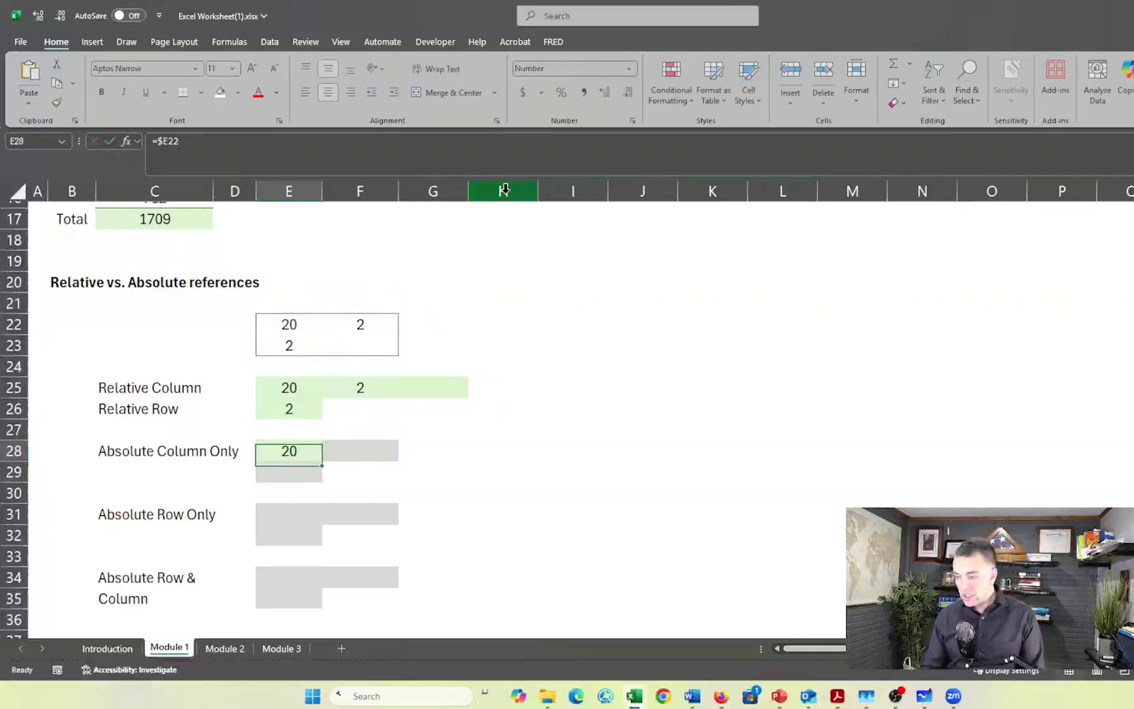
pyautogui.hotkey('shift', 'Right')
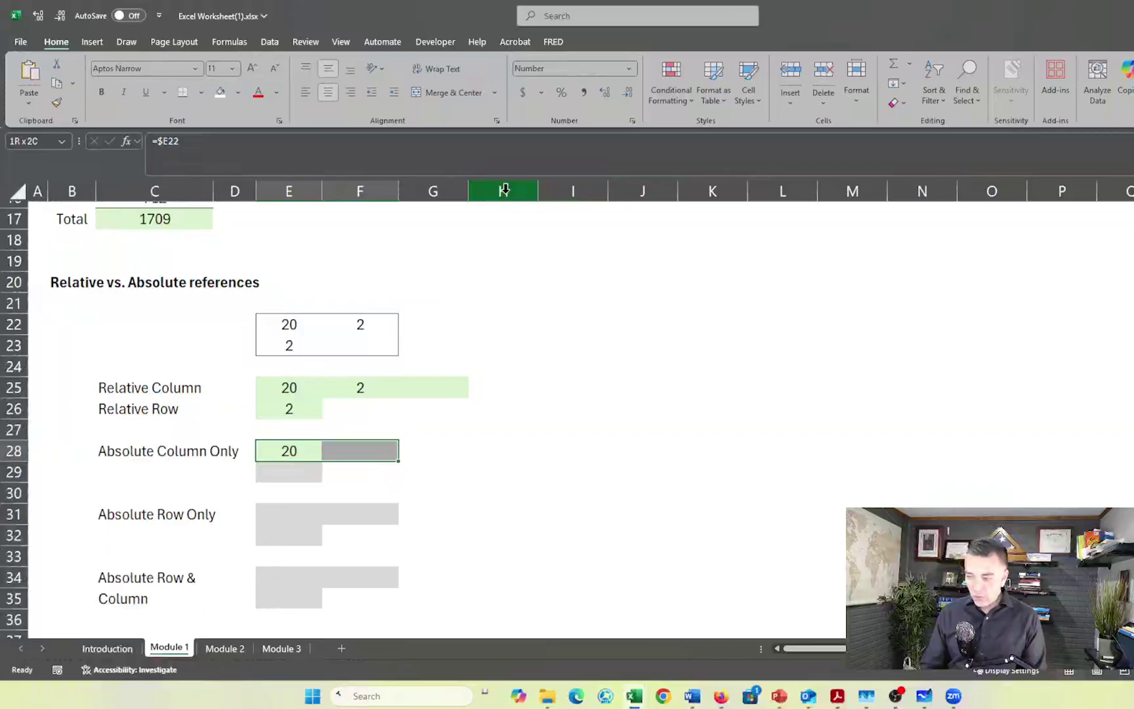
pyautogui.hotkey('ctrl', 'r')
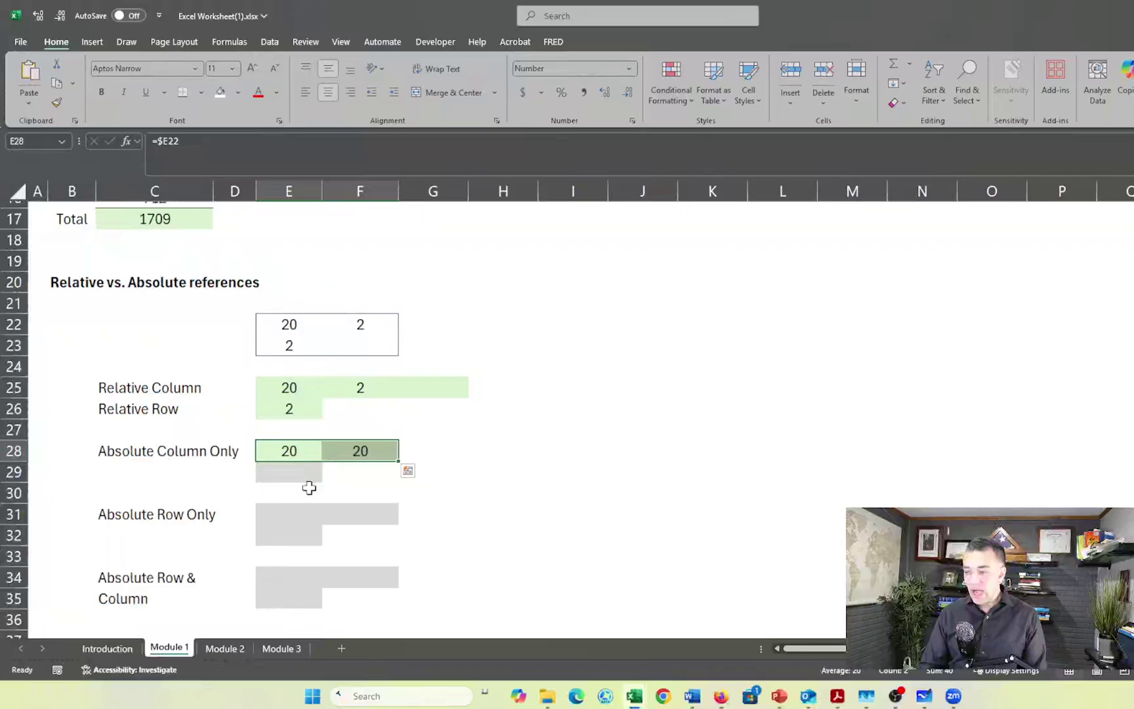
pyautogui.click(345, 487)
pyautogui.doubleClick(356, 451)
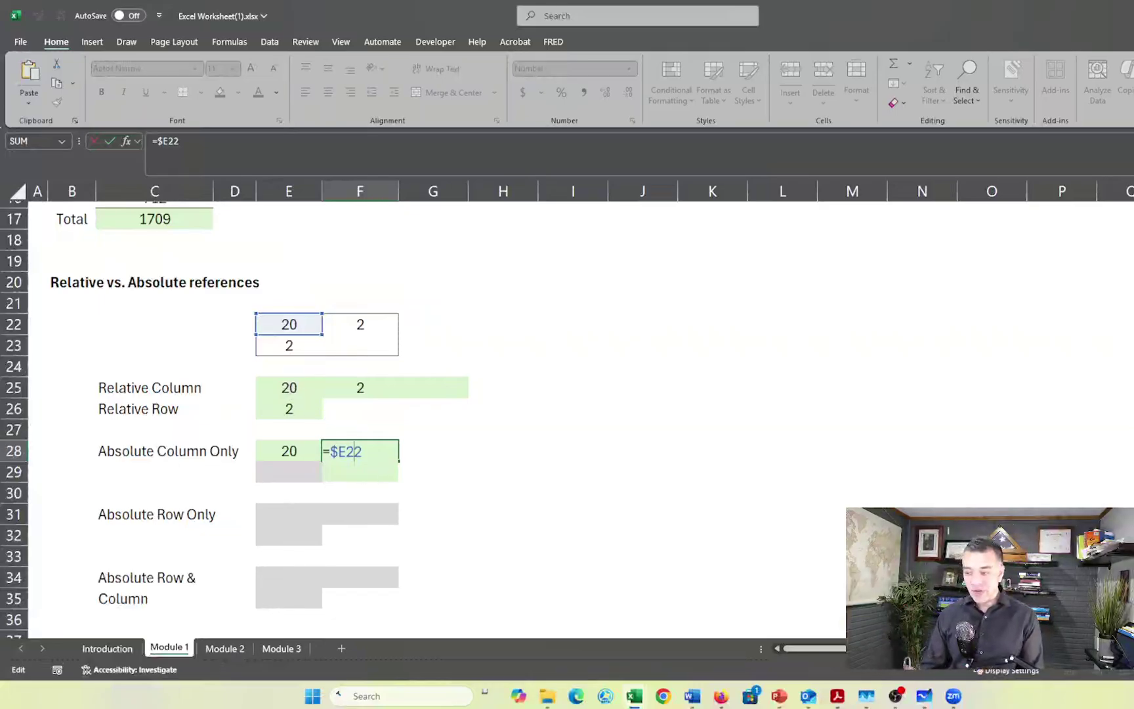
pyautogui.press('Return')
# - Fill the column-absolute formula from E28 down into E29 and check the reference in the copied cell
pyautogui.click(290, 452)
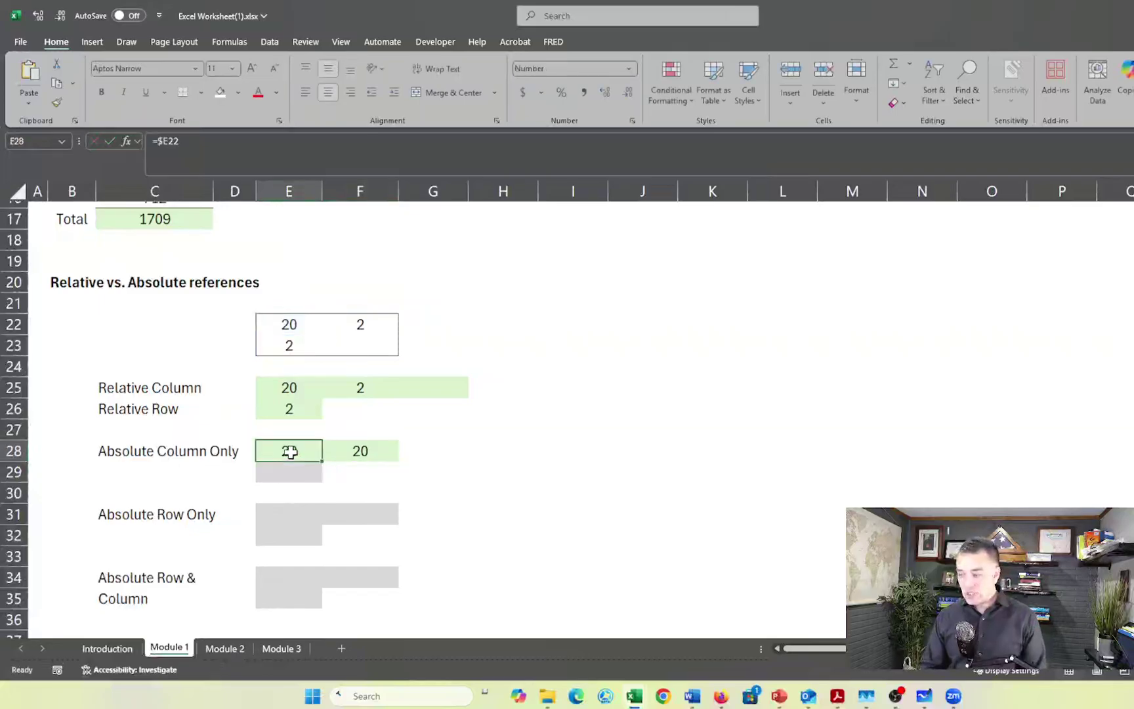
pyautogui.moveTo(290, 452); pyautogui.dragTo(289, 471)
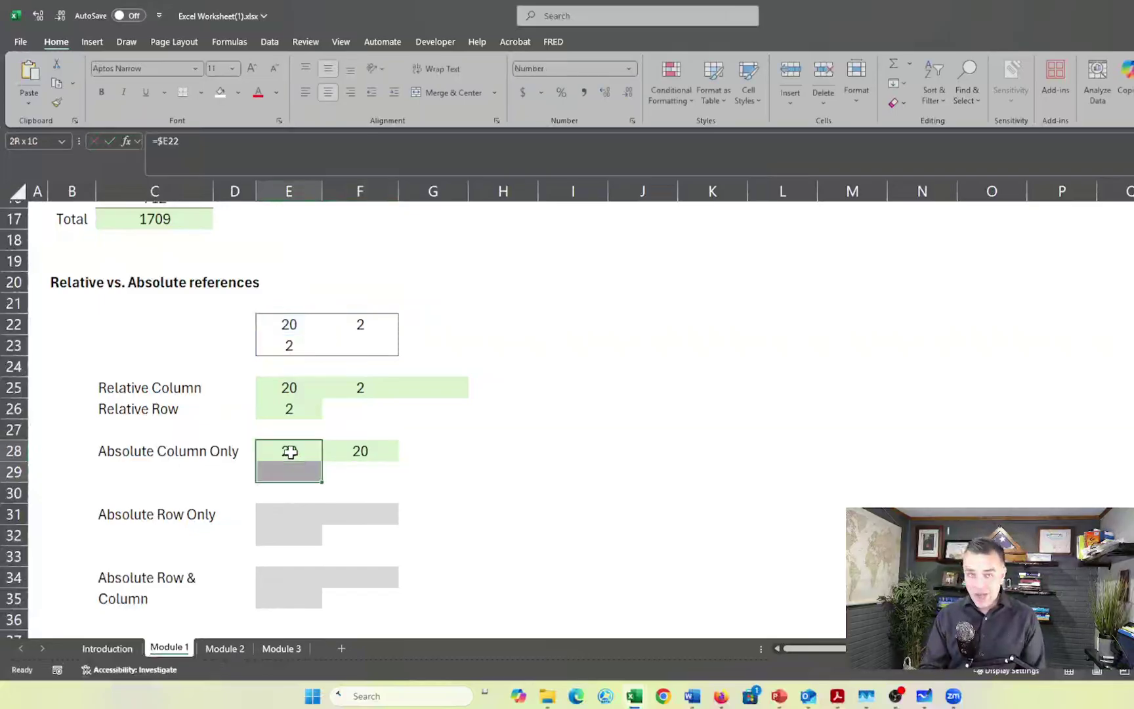
pyautogui.hotkey('ctrl', 'd')
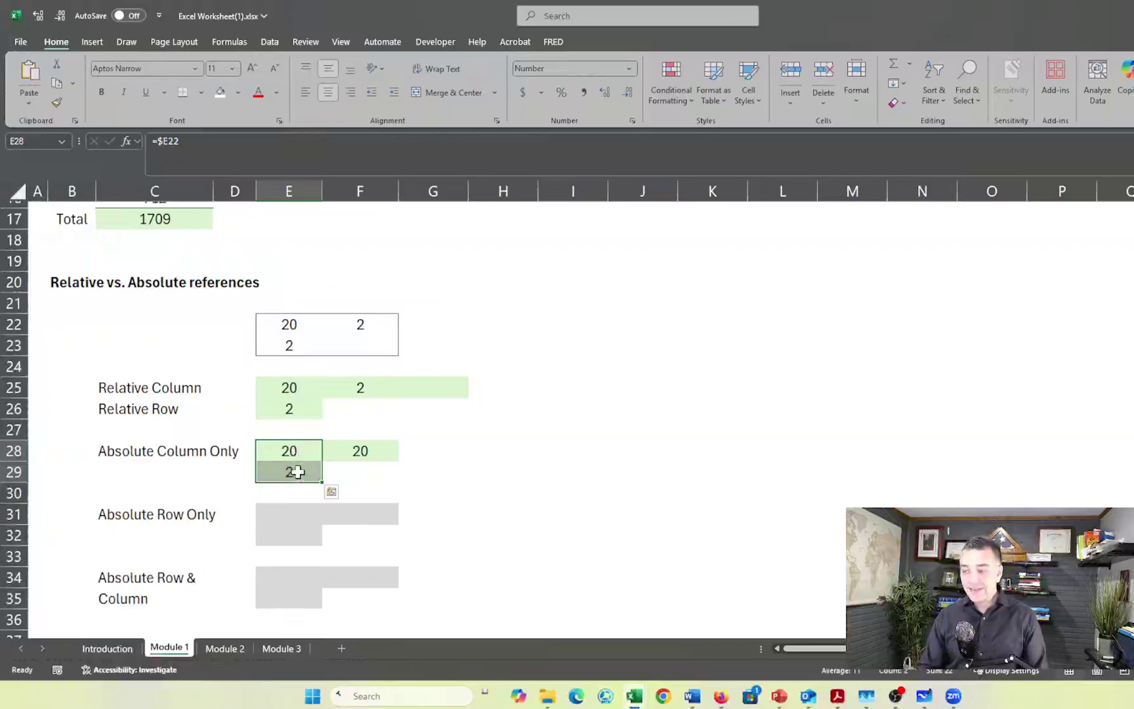
pyautogui.click(297, 471)
pyautogui.doubleClick(298, 471)
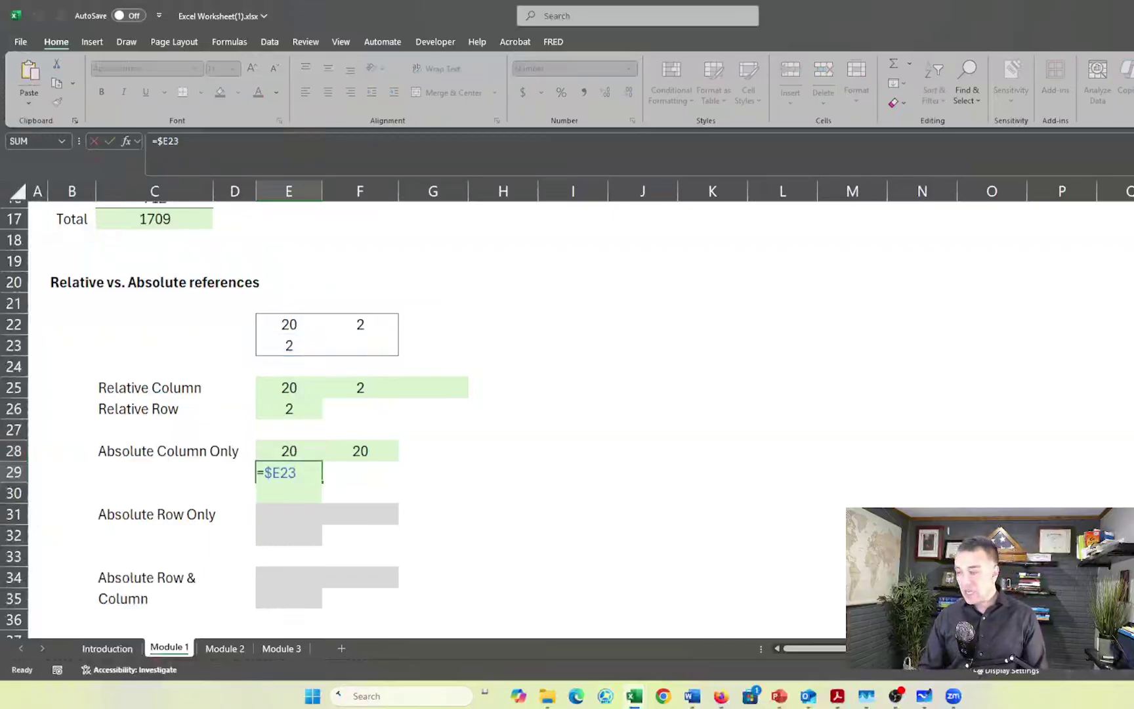
pyautogui.press('Return')
# - Compare the references in the E28 formula and its copy in E29
pyautogui.click(297, 451)
pyautogui.doubleClick(297, 451)
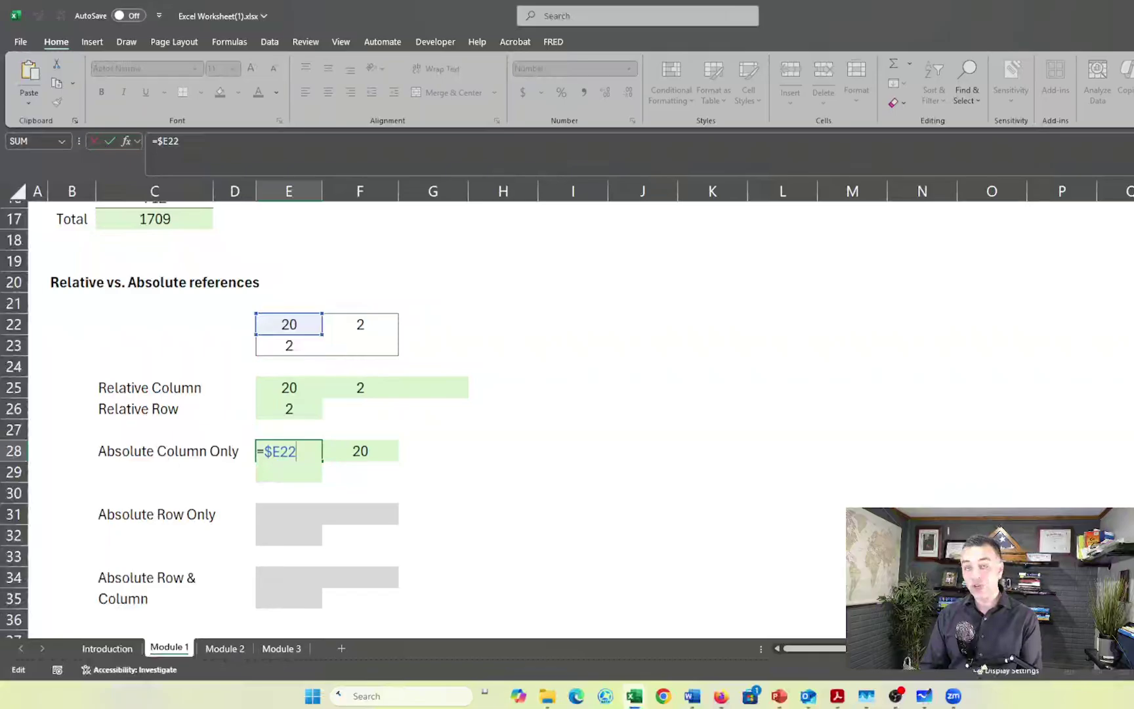
pyautogui.press('Return')
pyautogui.hotkey('ctrl', 'd')
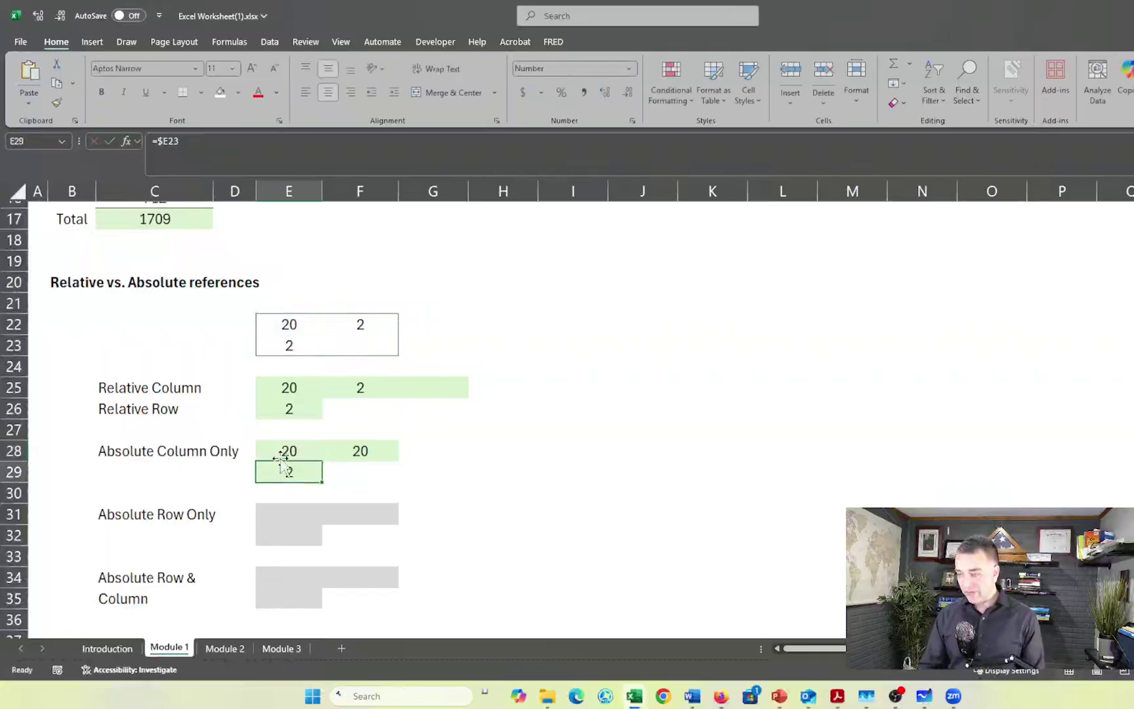
pyautogui.doubleClick(285, 468)
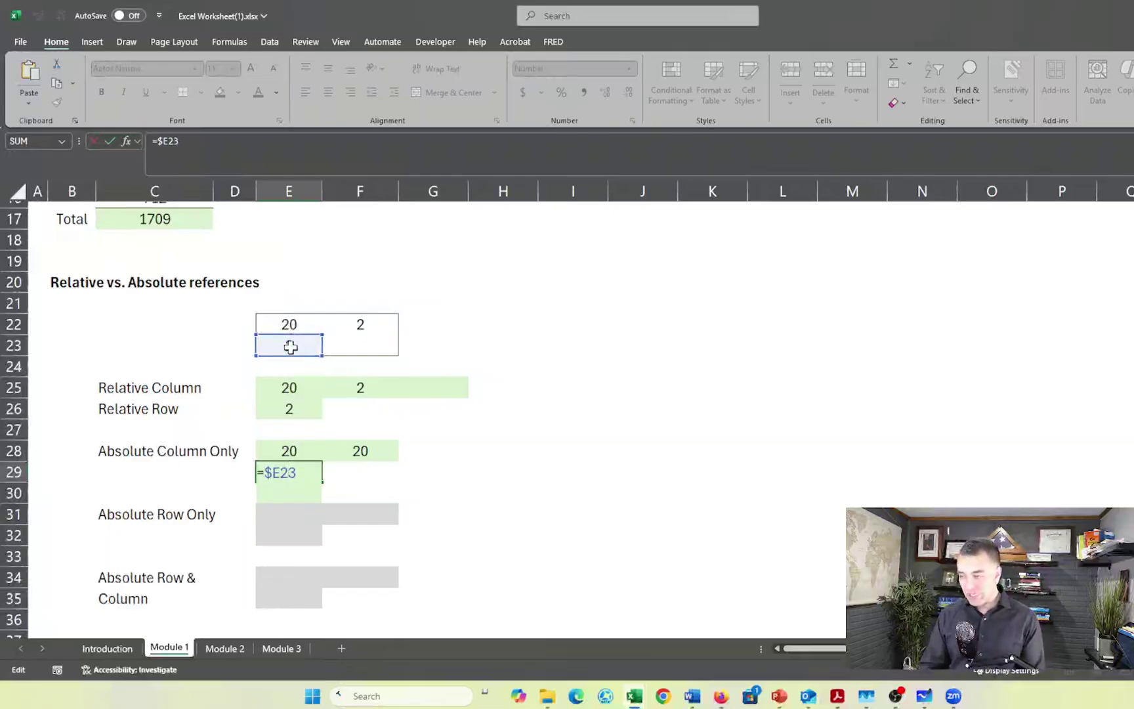
# - Enter the formula =E22 in cell E31 of the Absolute Row Only block and reselect that cell
pyautogui.click(278, 507)
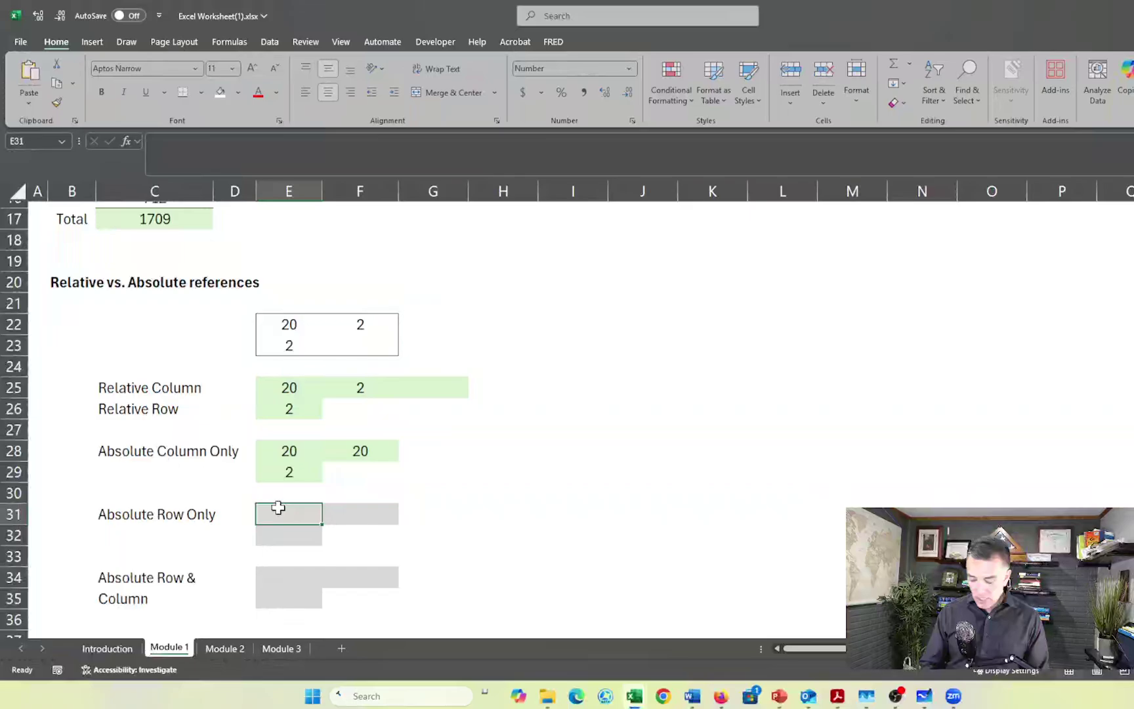
pyautogui.write('=')
pyautogui.press('Up')
pyautogui.press('Up')
pyautogui.press('Up')
pyautogui.press('Up')
pyautogui.press('Up')
pyautogui.press('Up')
pyautogui.press('Up')
pyautogui.press('Up')
pyautogui.press('Up')
pyautogui.press('Up')
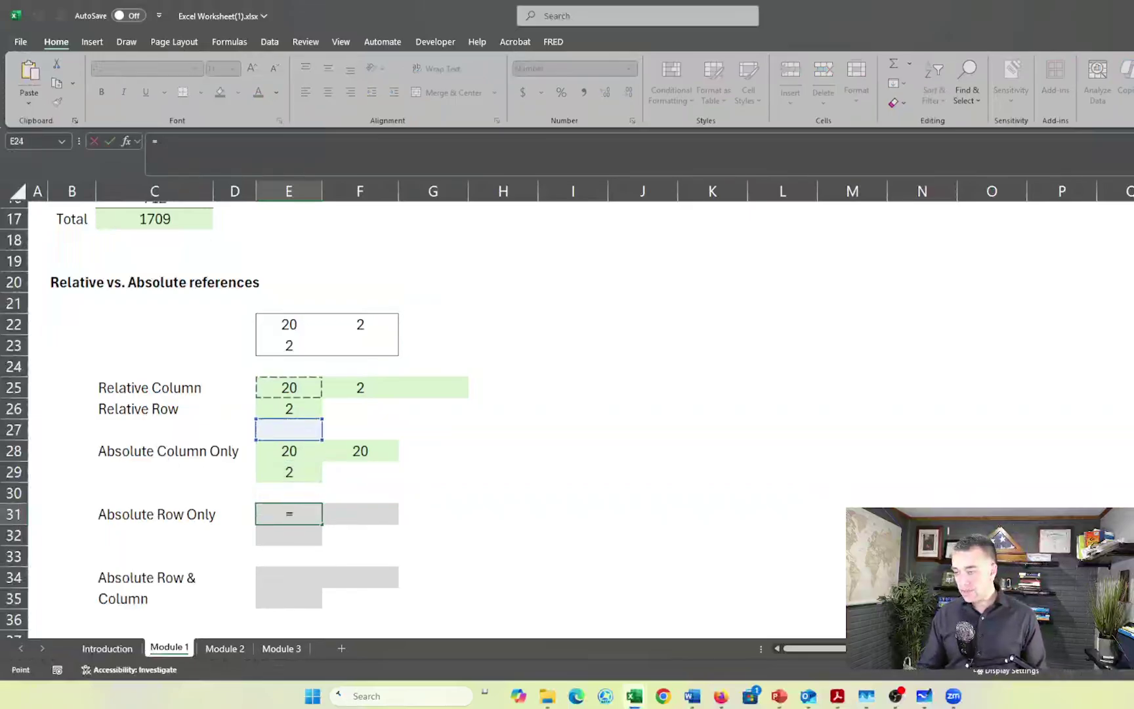
pyautogui.press('Down')
pyautogui.press('Return')
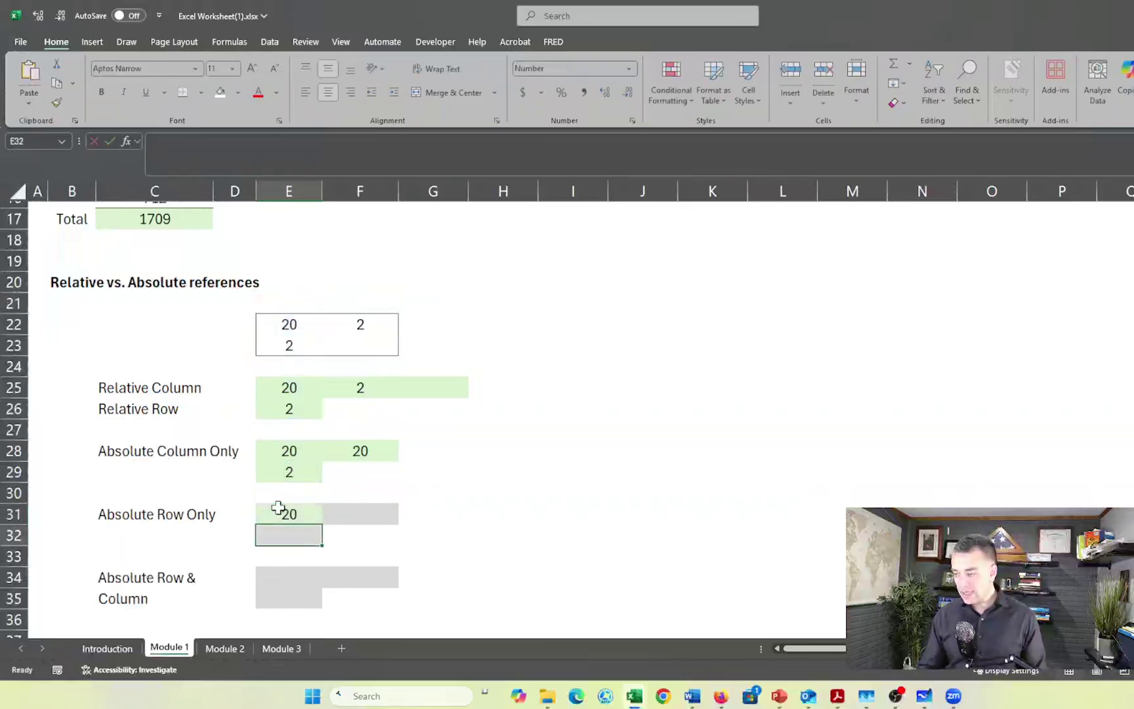
pyautogui.click(278, 507)
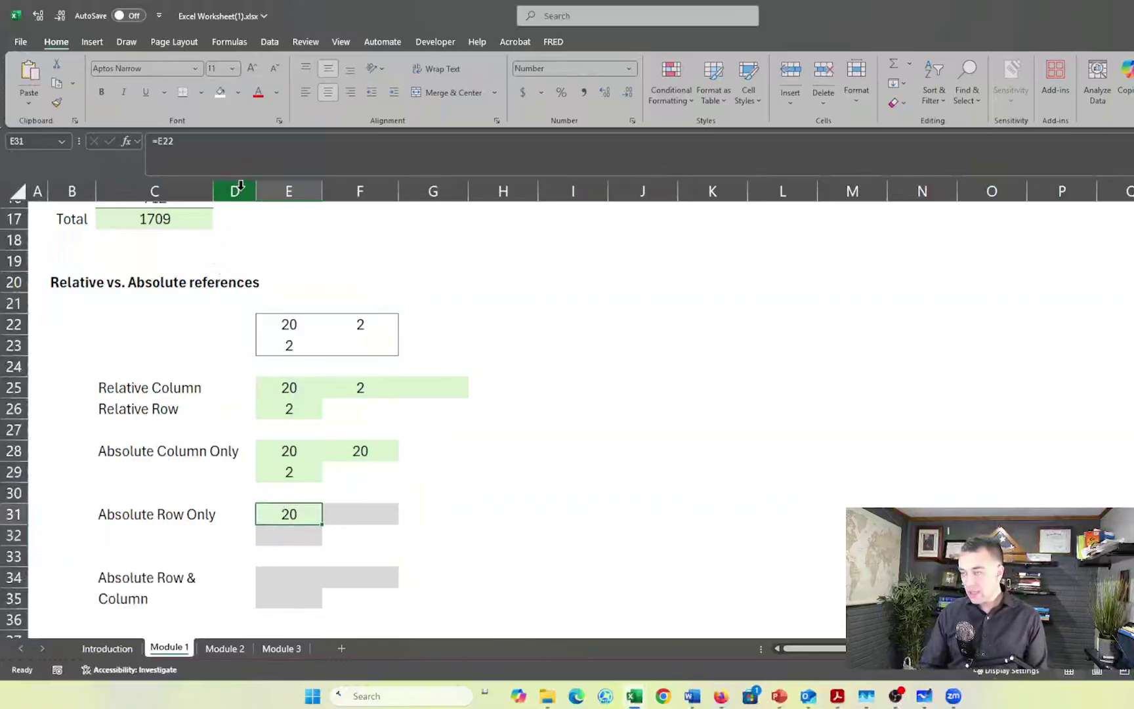
# - Change the formula in E31 to the row-absolute reference =E$22
pyautogui.press('F2')
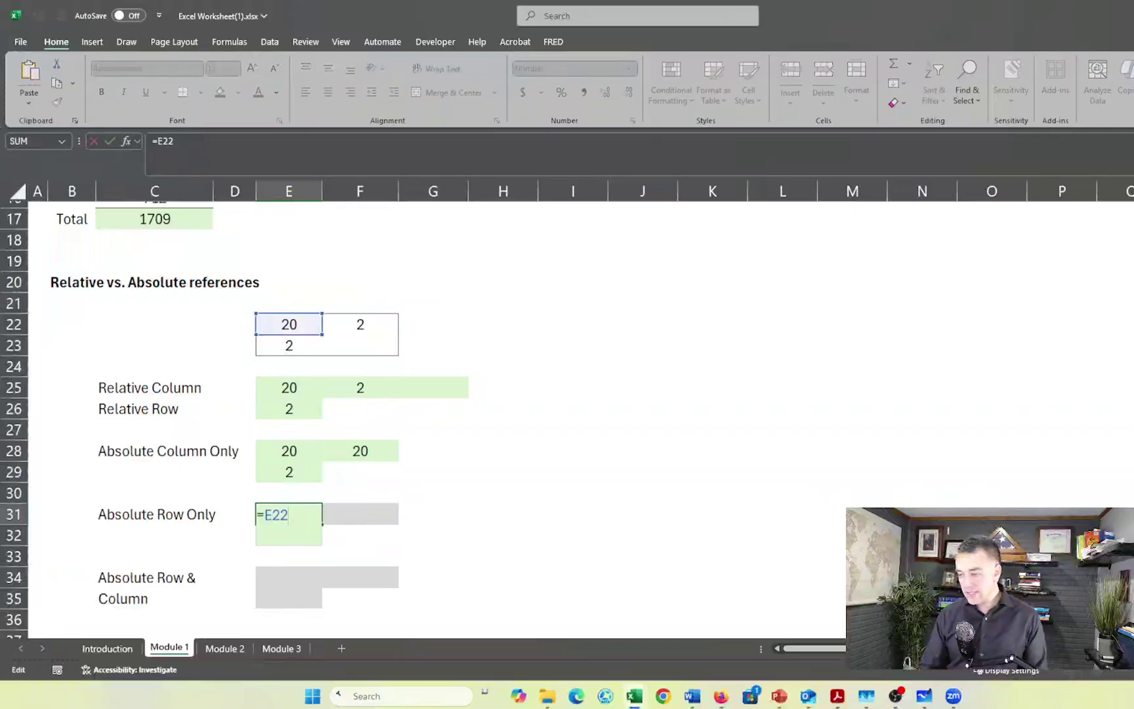
pyautogui.press('F4')
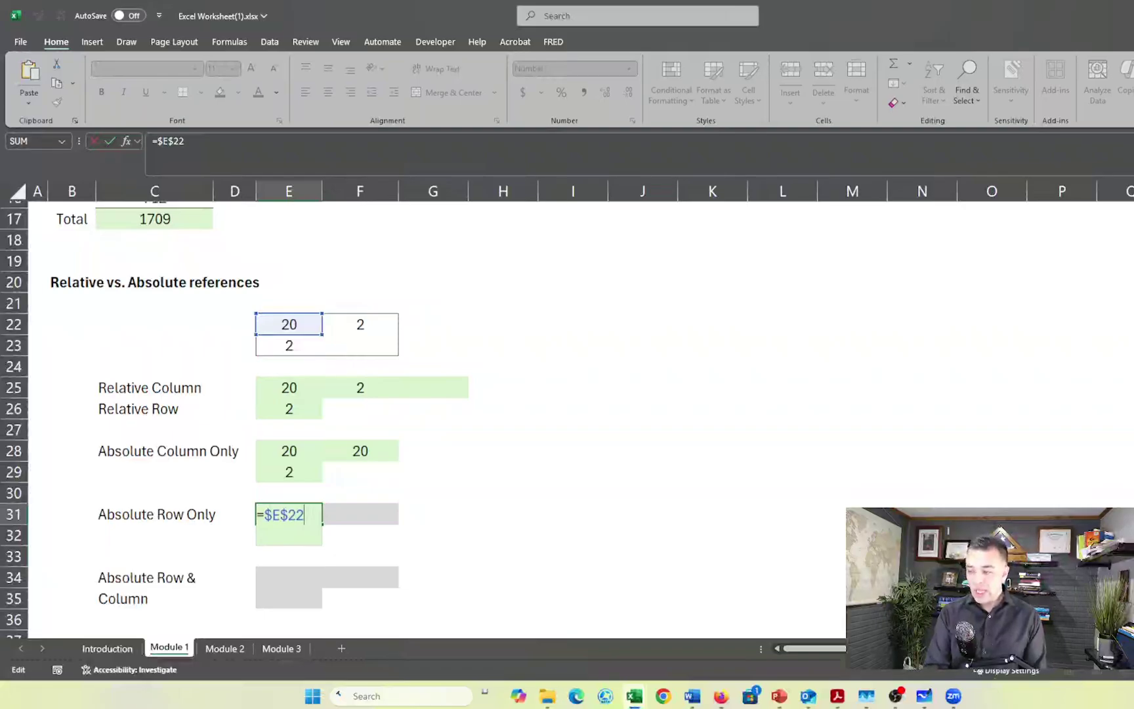
pyautogui.press('F4')
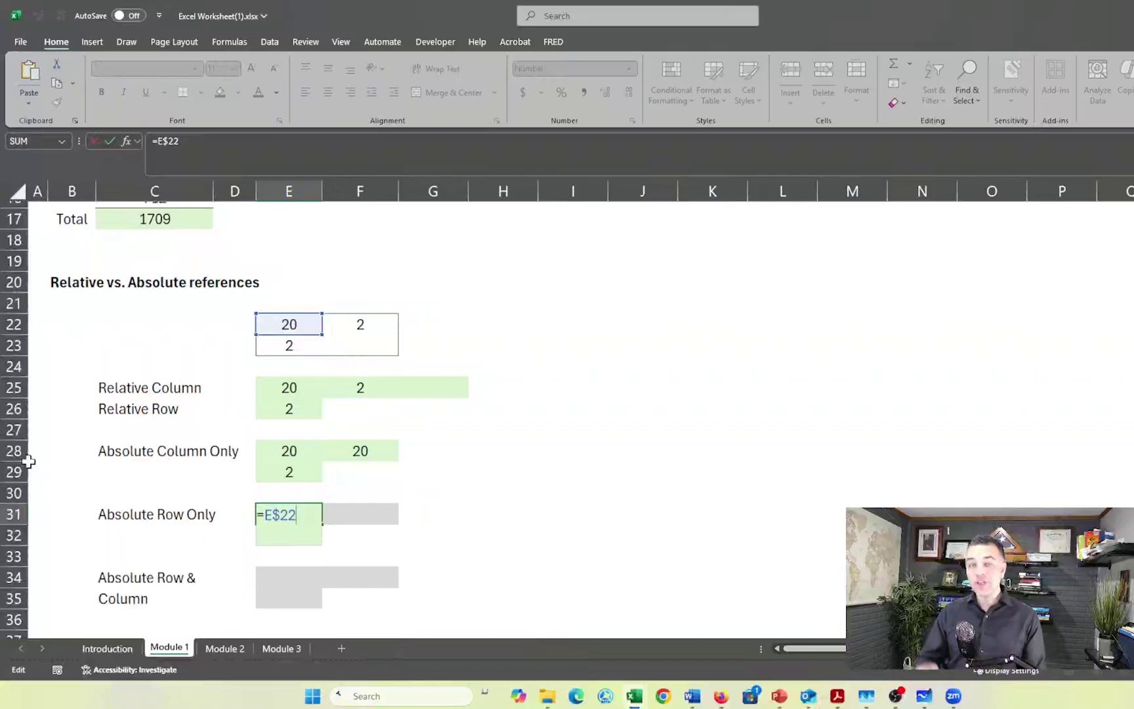
pyautogui.press('Return')
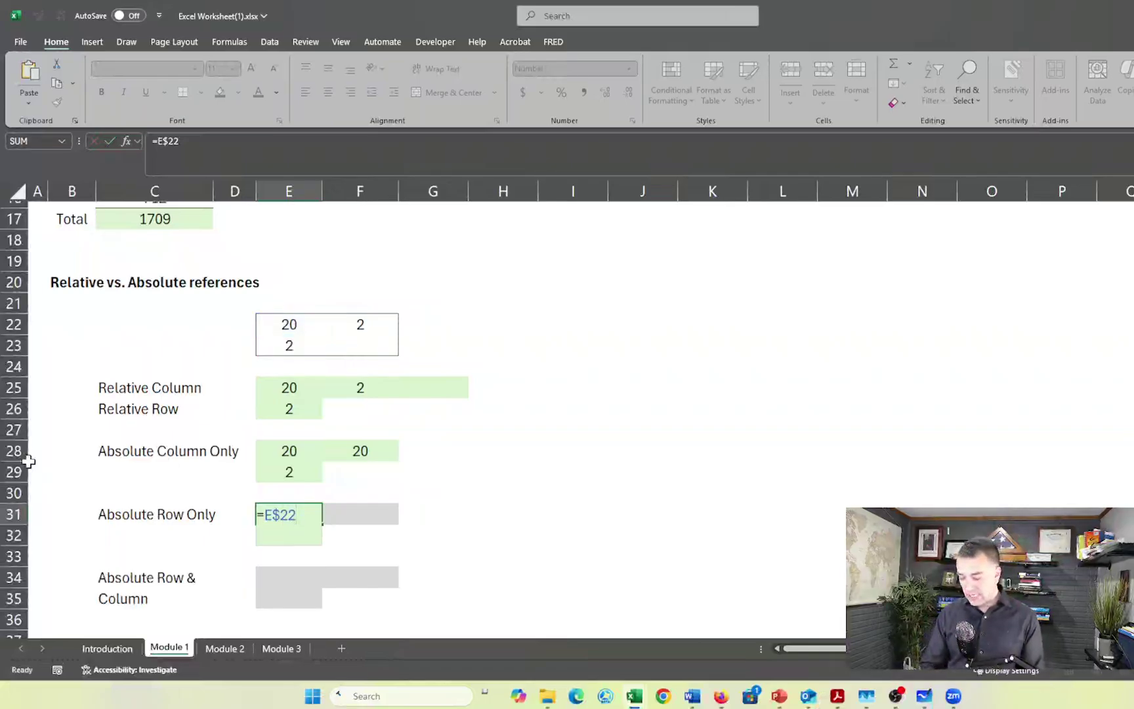
pyautogui.press('Up')
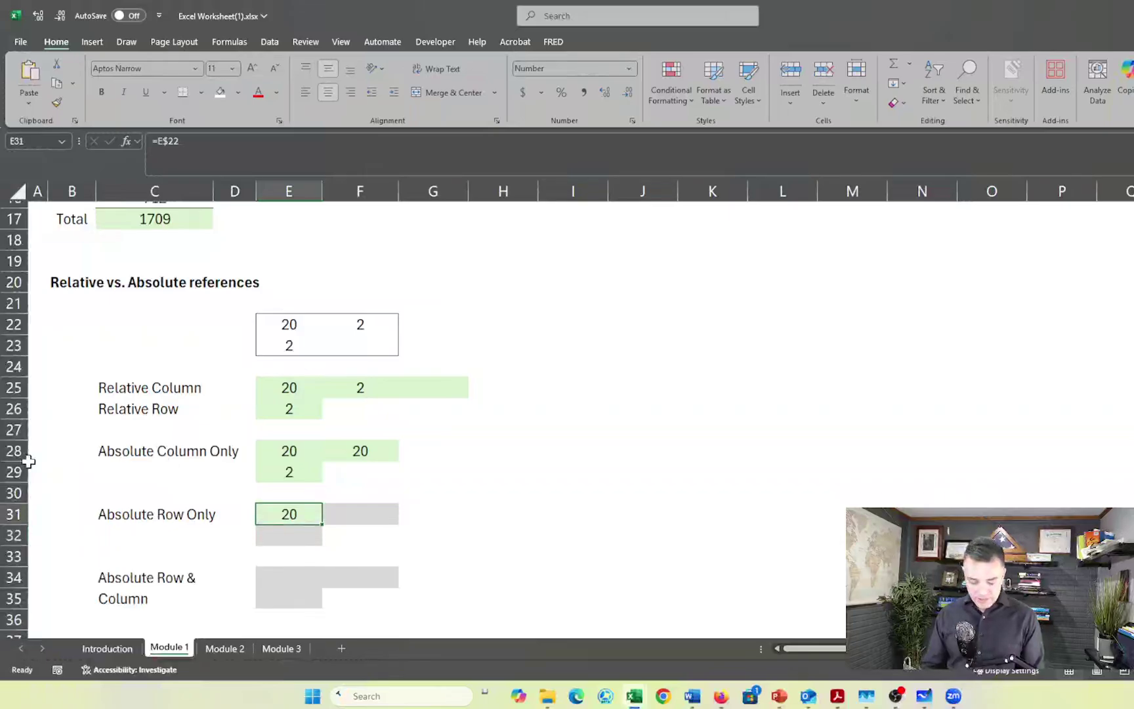
# - Fill the row-absolute formula from E31 down into E32 and check the reference in the copied cell
pyautogui.hotkey('shift', 'Down')
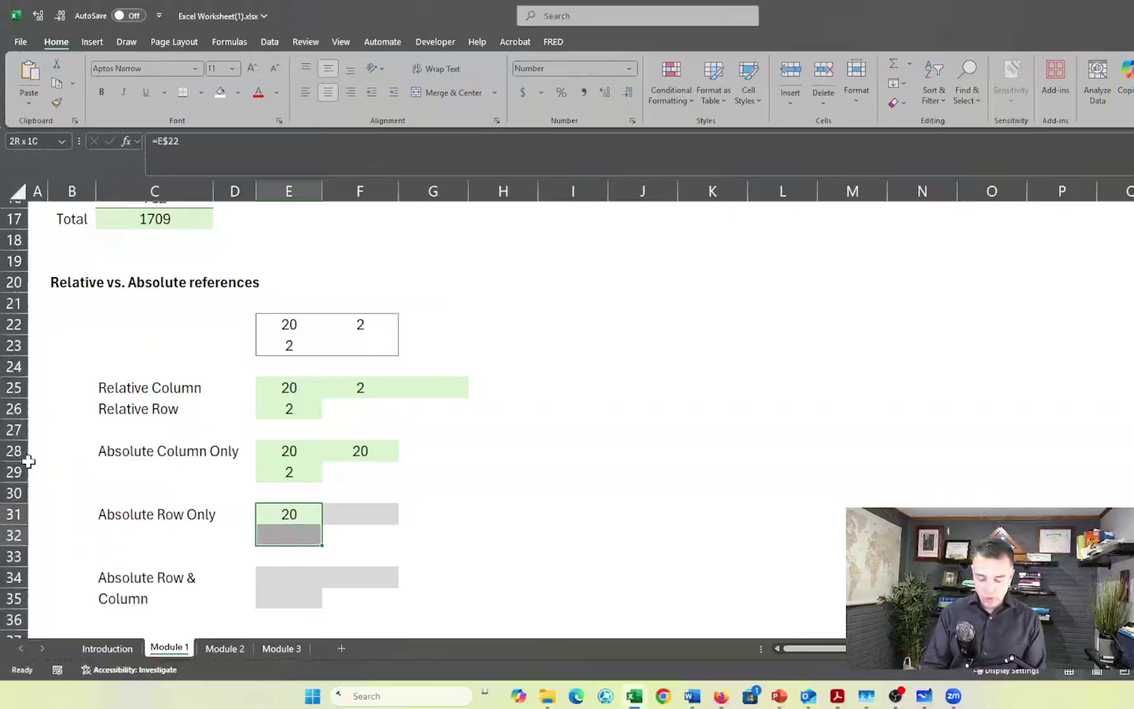
pyautogui.hotkey('ctrl', 'd')
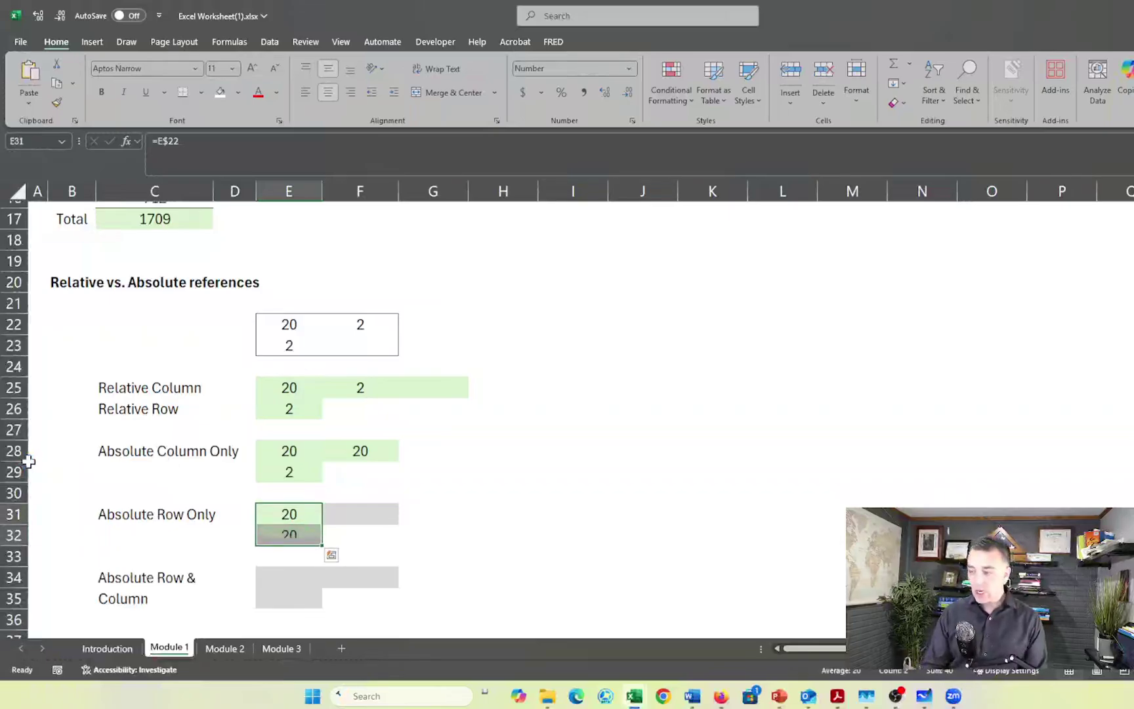
pyautogui.doubleClick(297, 535)
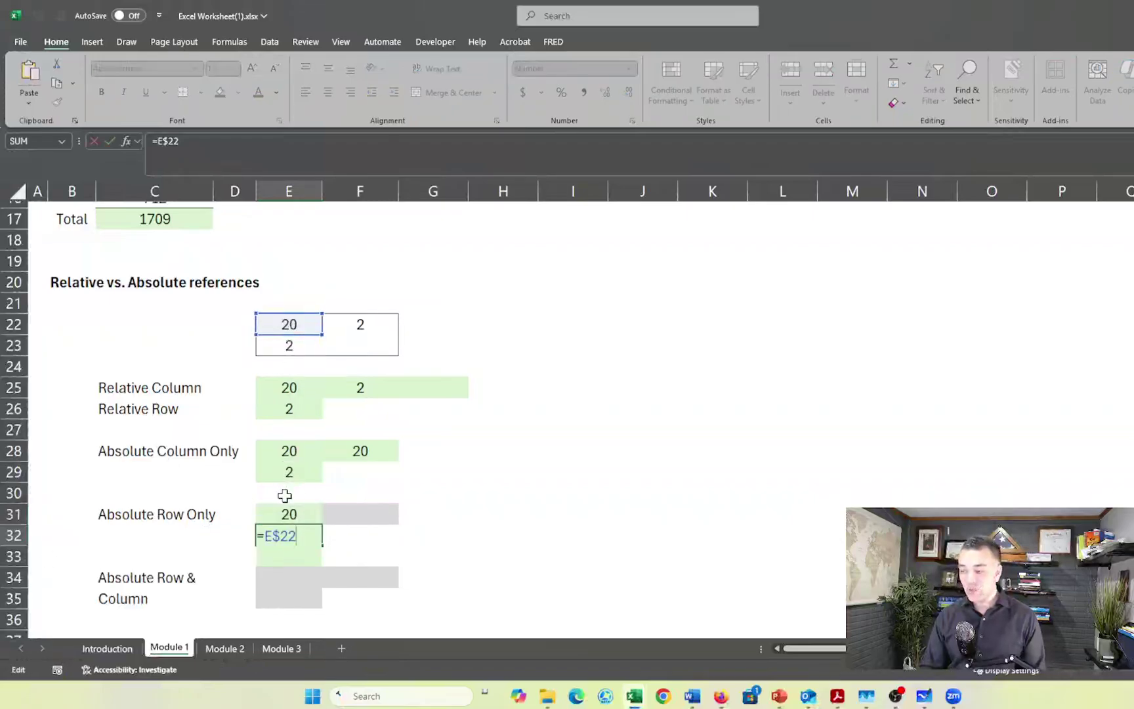
pyautogui.press('Return')
# - Fill the row-absolute formula from E31 across into F31 and check the reference in the copied cell
pyautogui.press('Up')
pyautogui.press('Up')
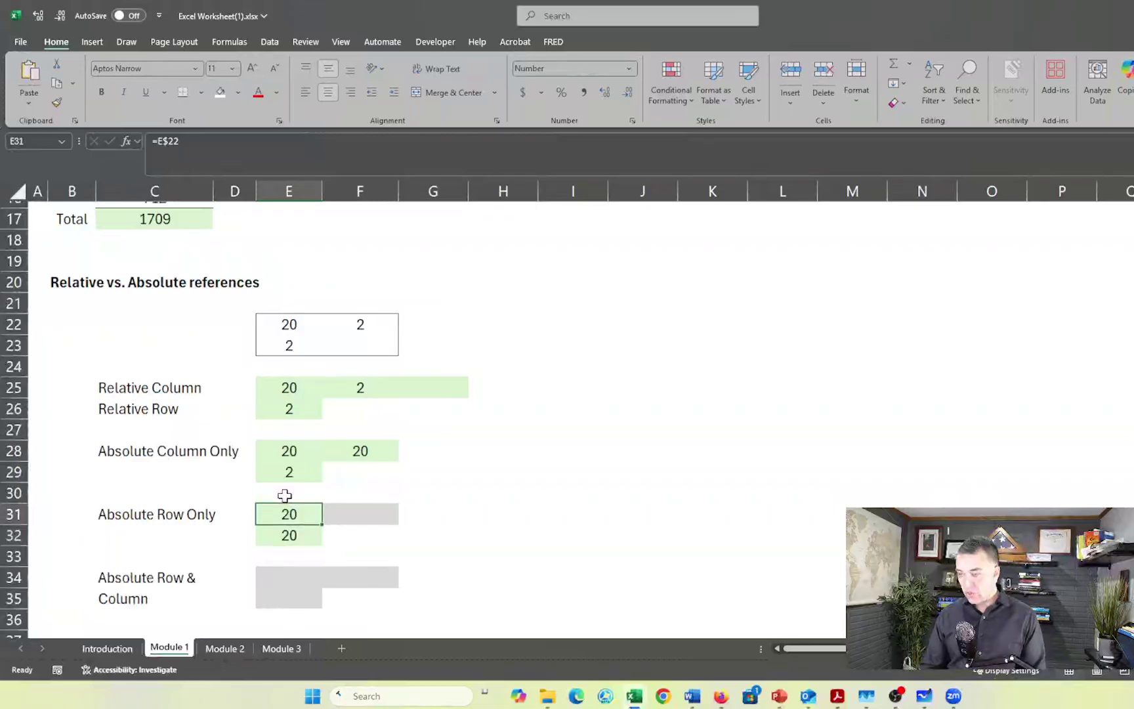
pyautogui.hotkey('shift', 'Right')
pyautogui.hotkey('ctrl', 'r')
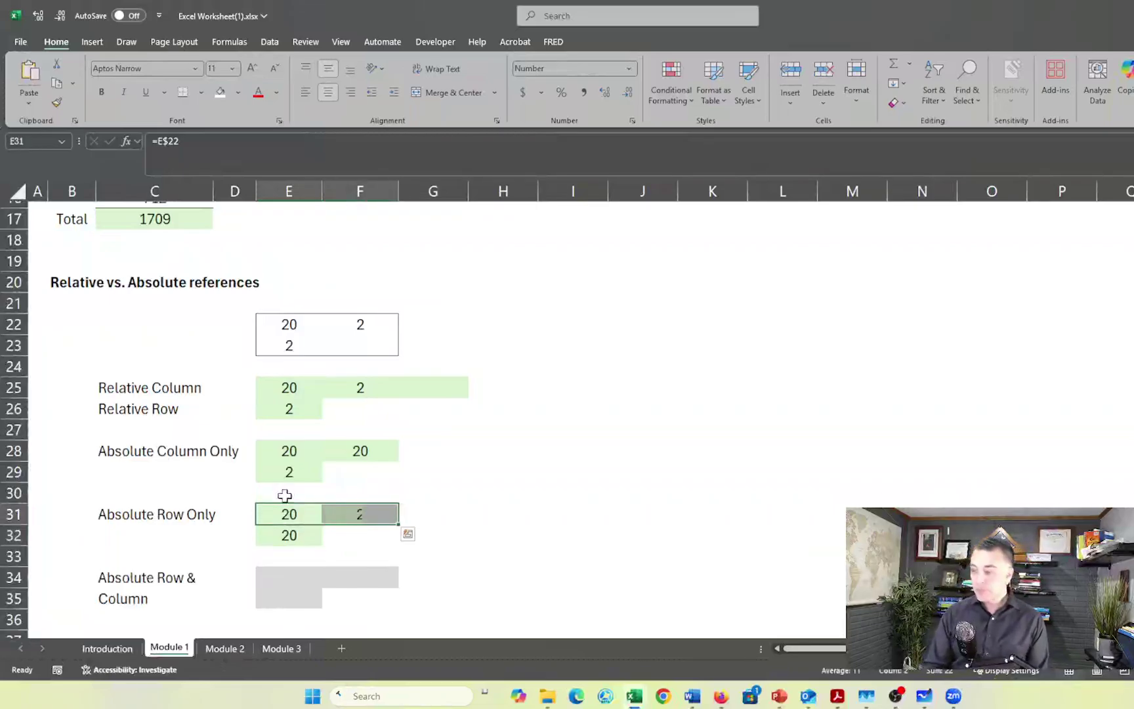
pyautogui.click(364, 515)
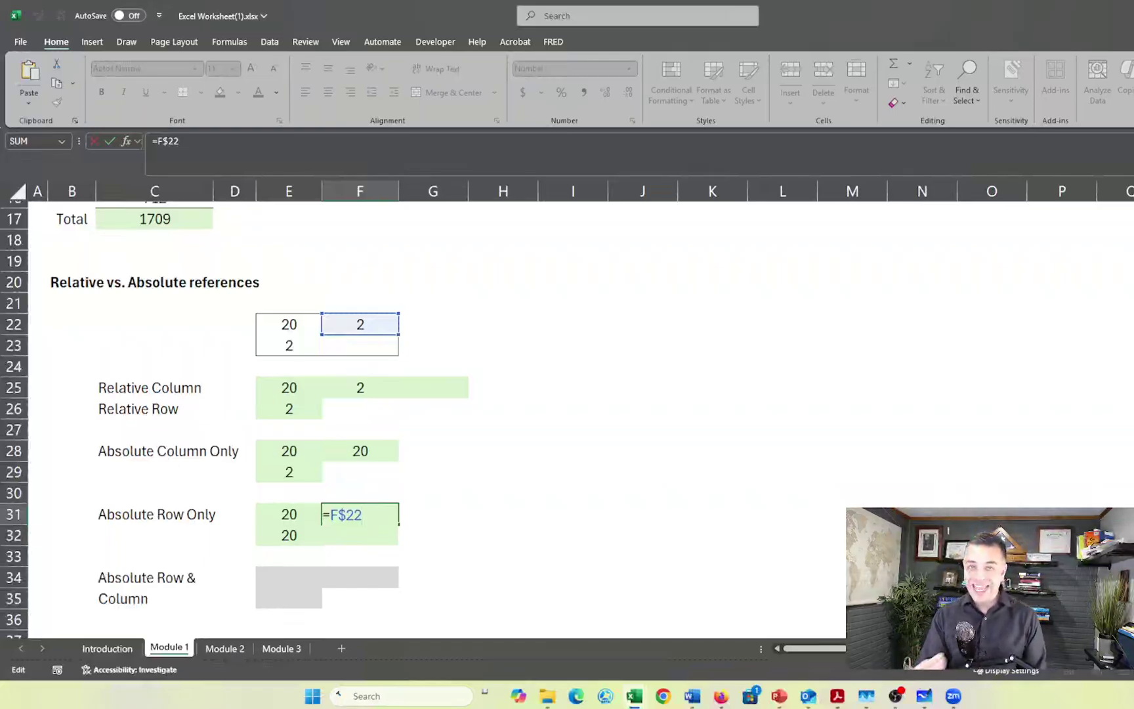
pyautogui.press('Return')
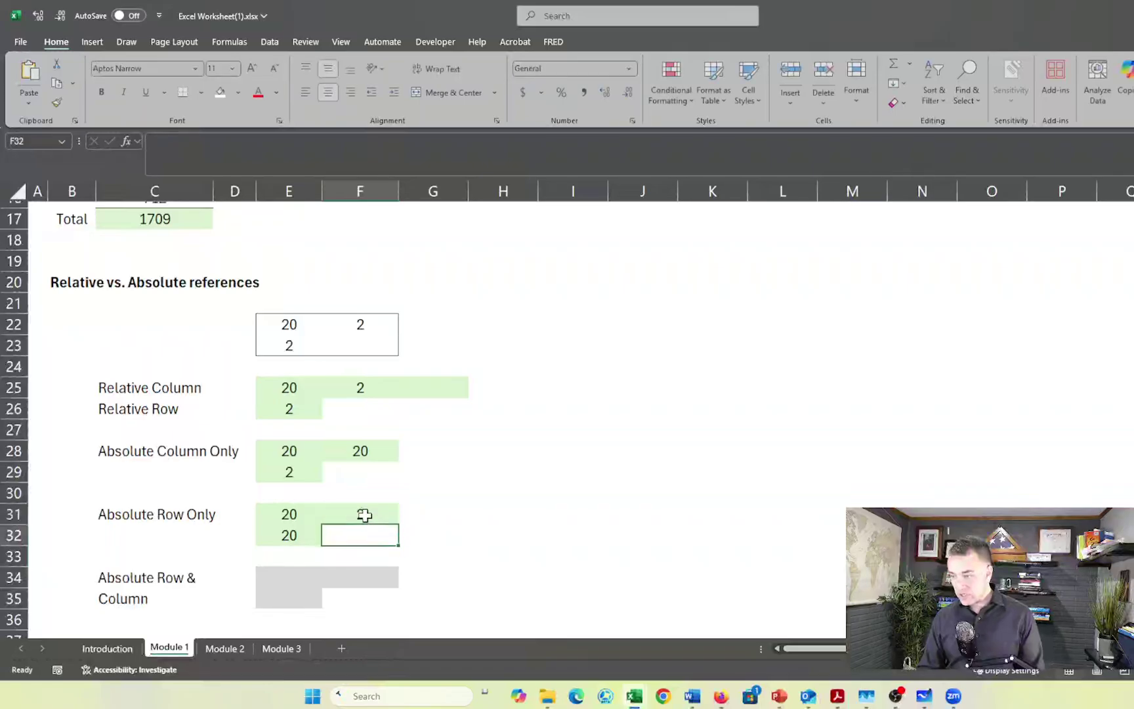
# - Enter the formula =E22 in cell E34 of the Absolute Row & Column block and reselect that cell
pyautogui.scroll(-3, 364, 515)
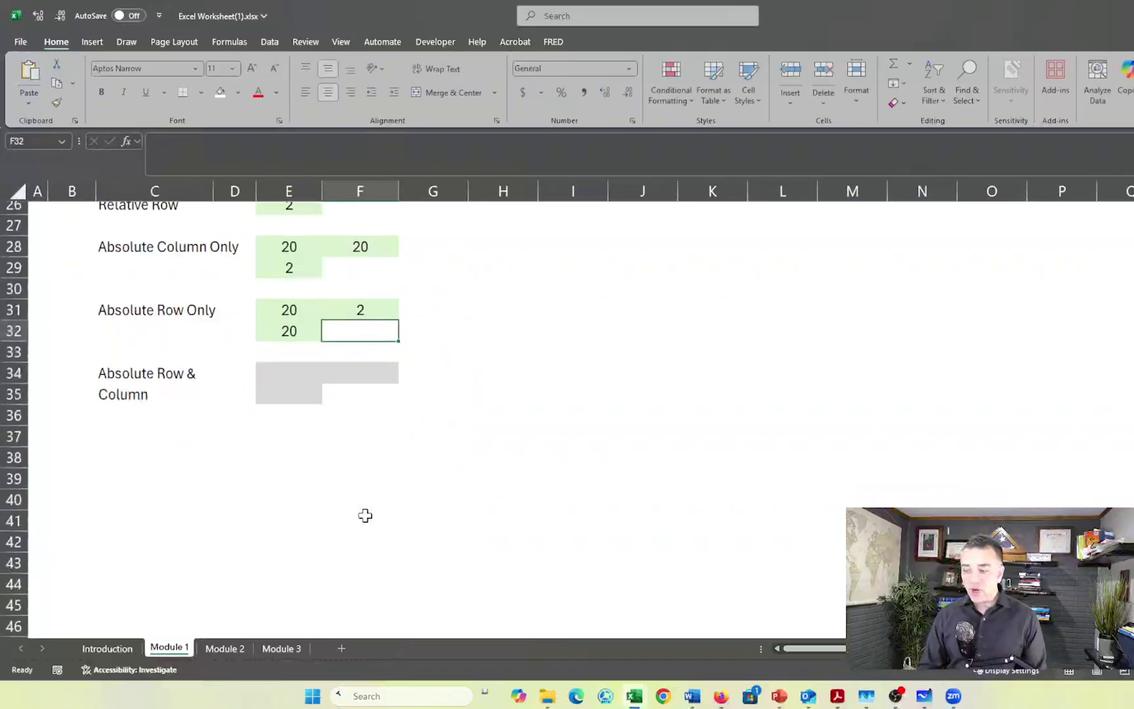
pyautogui.scroll(1, 278, 380)
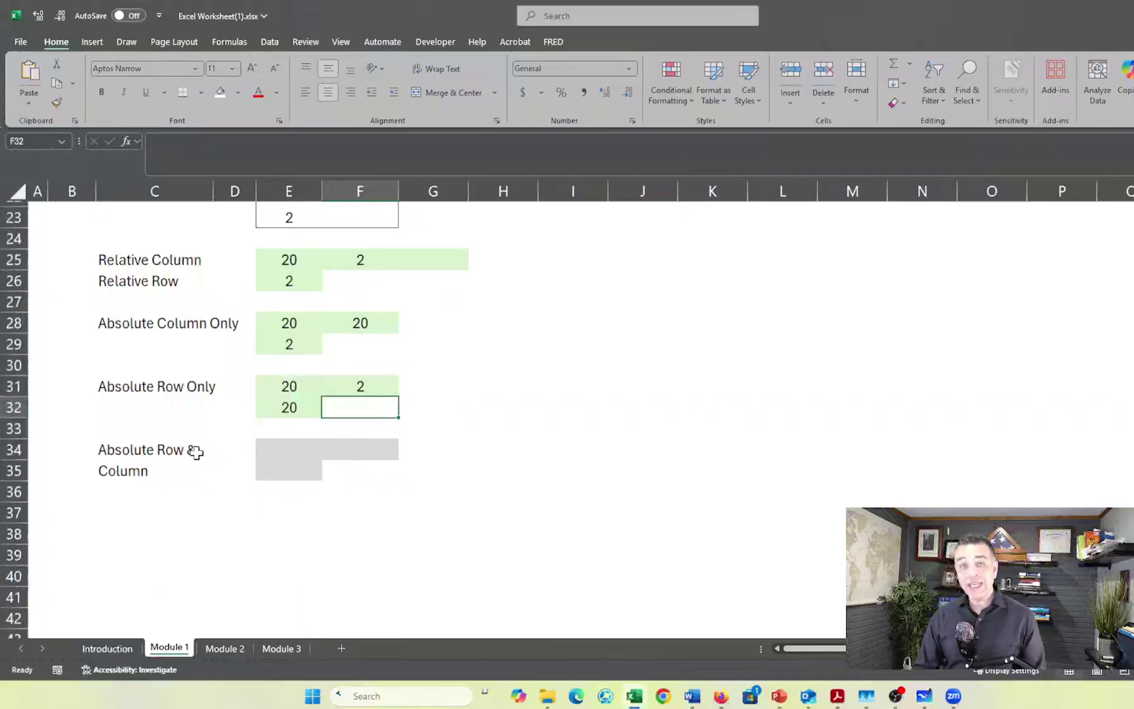
pyautogui.doubleClick(296, 449)
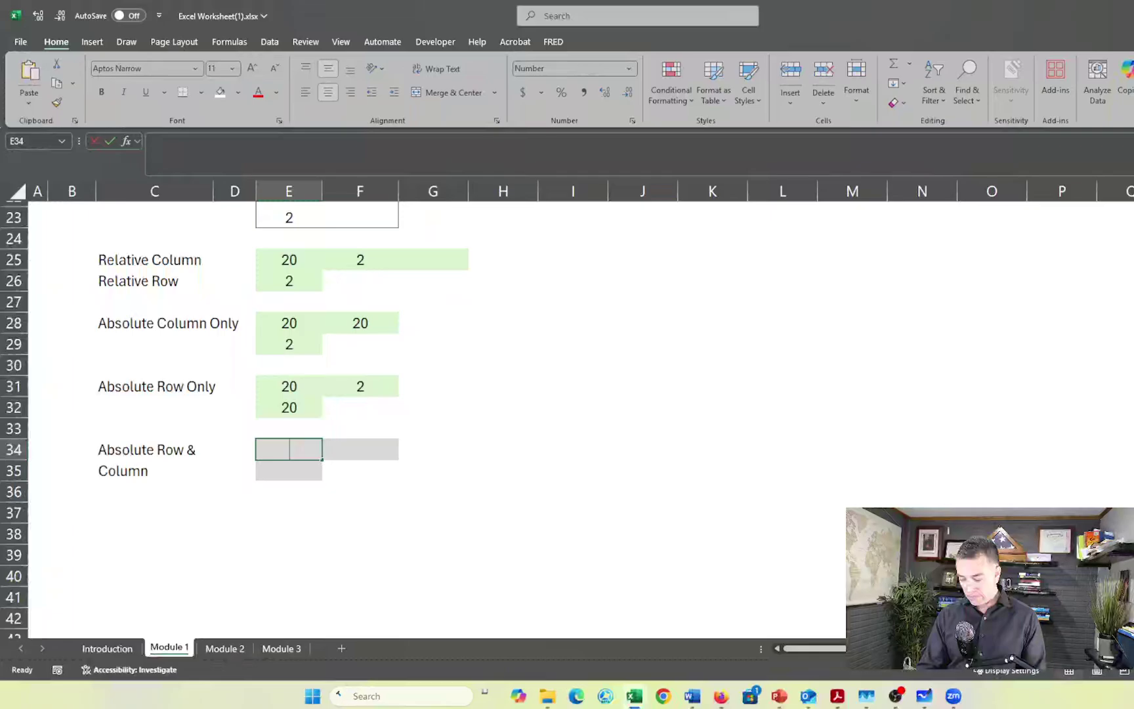
pyautogui.write('=')
pyautogui.press('Up')
pyautogui.press('Up')
pyautogui.press('Up')
pyautogui.press('Up')
pyautogui.press('Up')
pyautogui.press('Up')
pyautogui.press('Up')
pyautogui.press('Up')
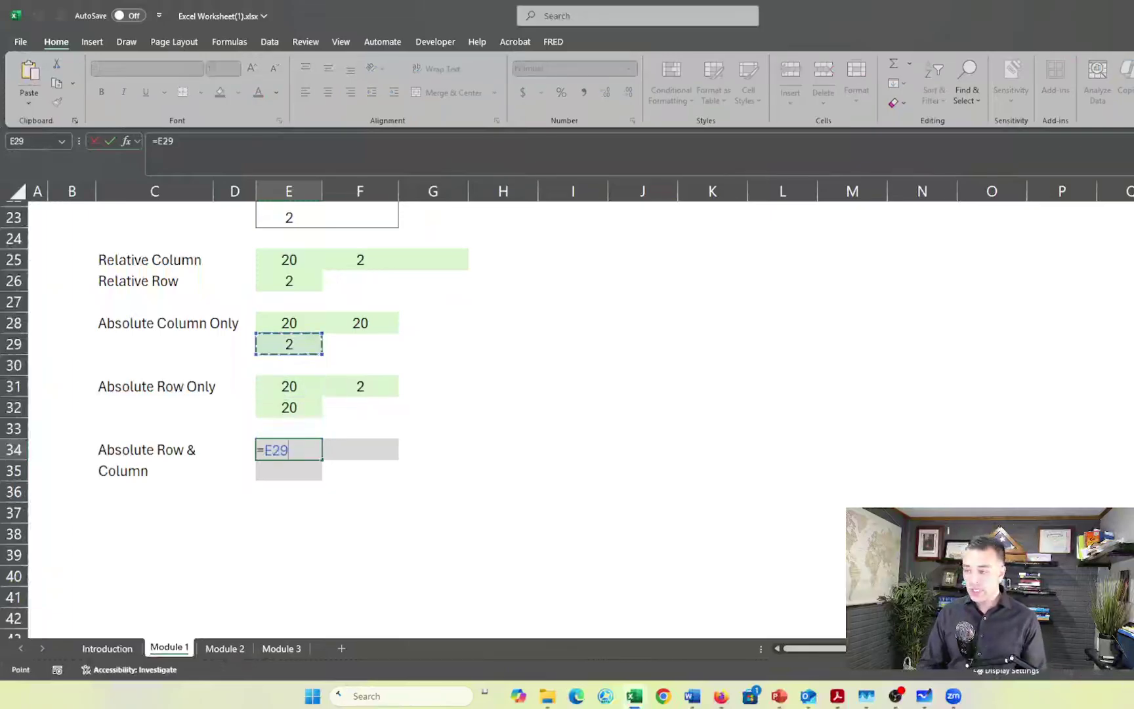
pyautogui.press('Up')
pyautogui.press('Up')
pyautogui.press('Up')
pyautogui.press('Up')
pyautogui.press('Up')
pyautogui.press('Up')
pyautogui.press('Up')
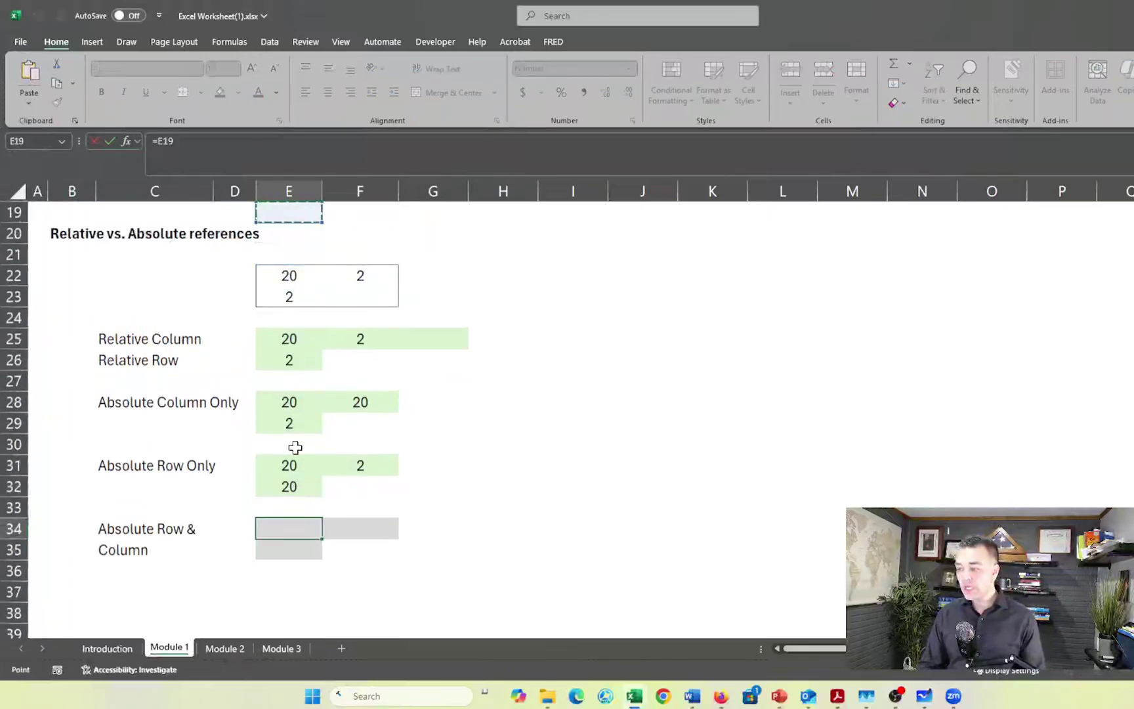
pyautogui.press('Down')
pyautogui.press('Down')
pyautogui.press('Down')
pyautogui.press('Return')
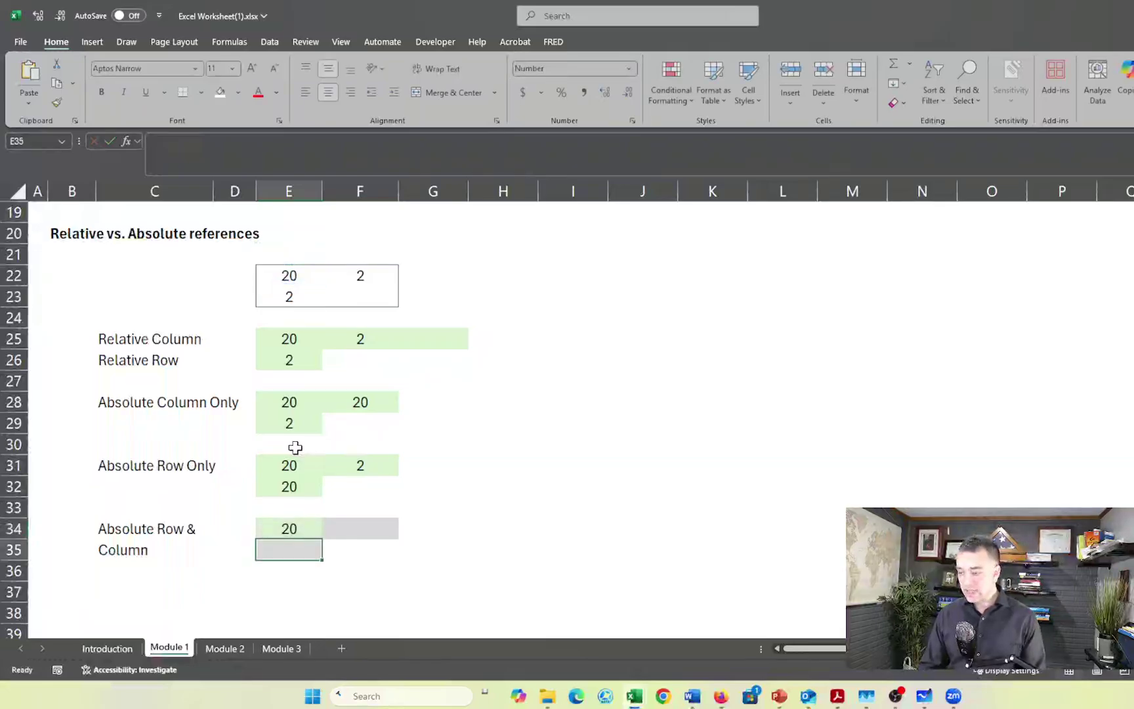
pyautogui.press('Up')
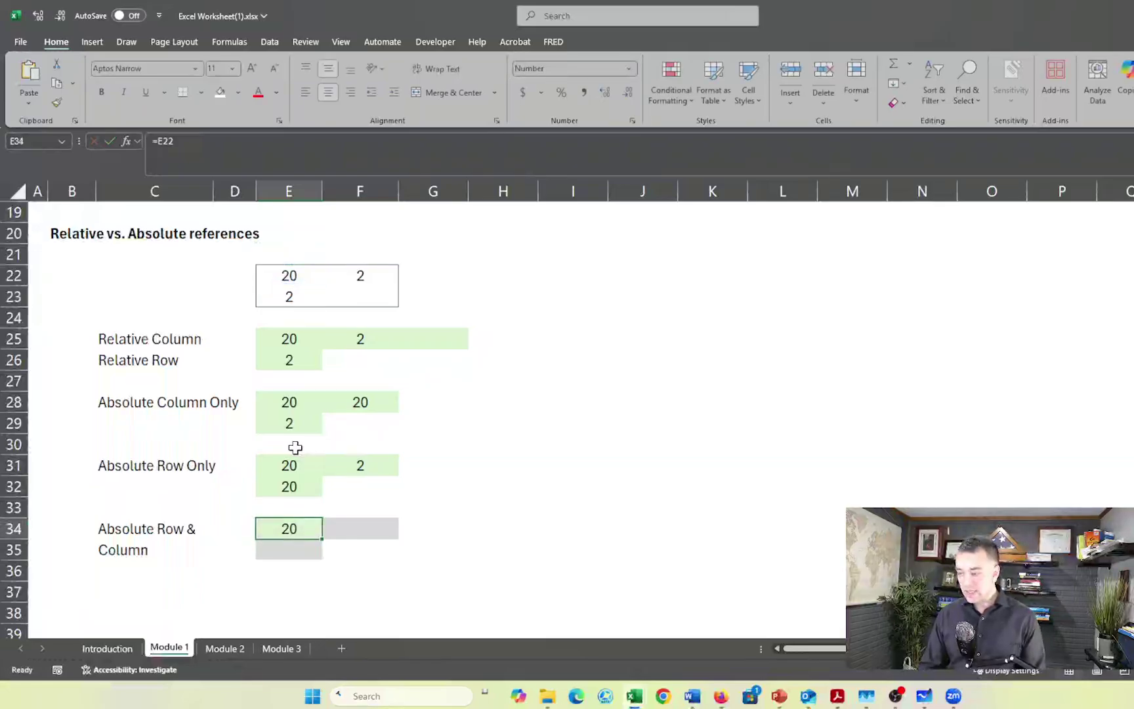
# - Change the formula in E34 to the fully absolute reference =$E$22
pyautogui.doubleClick(288, 526)
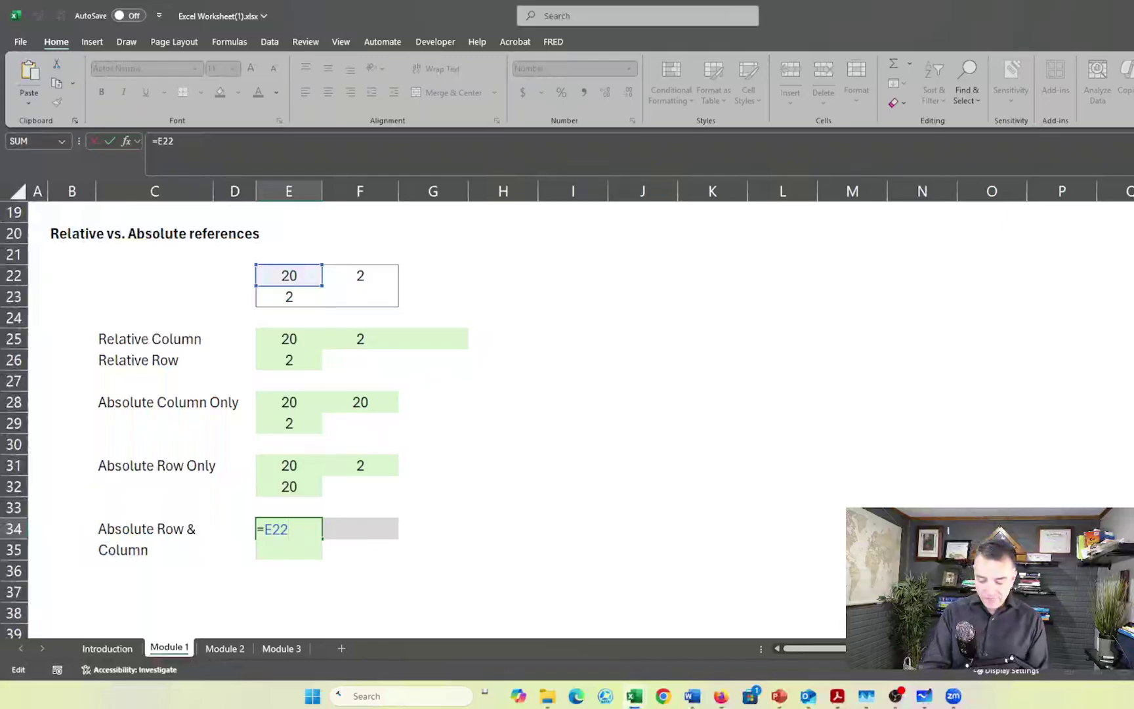
pyautogui.press('F4')
pyautogui.press('Return')
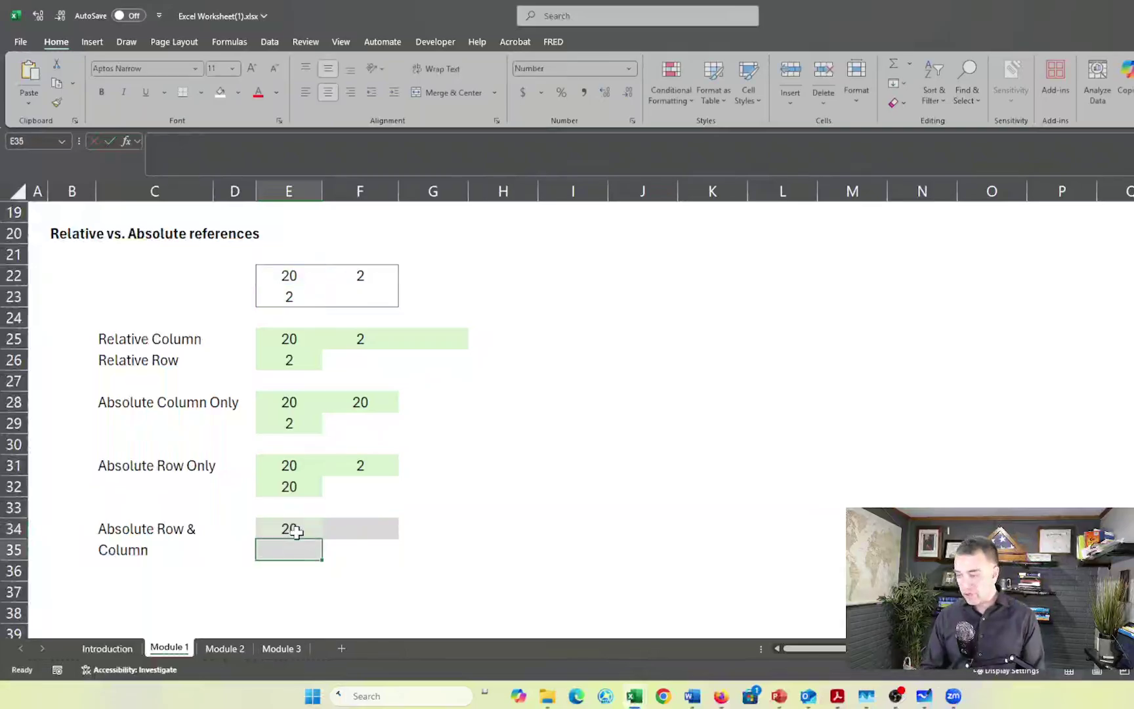
# - Fill the fully absolute formula from E34 across into F34 and down into E35
pyautogui.click(296, 532)
pyautogui.hotkey('shift', 'Right')
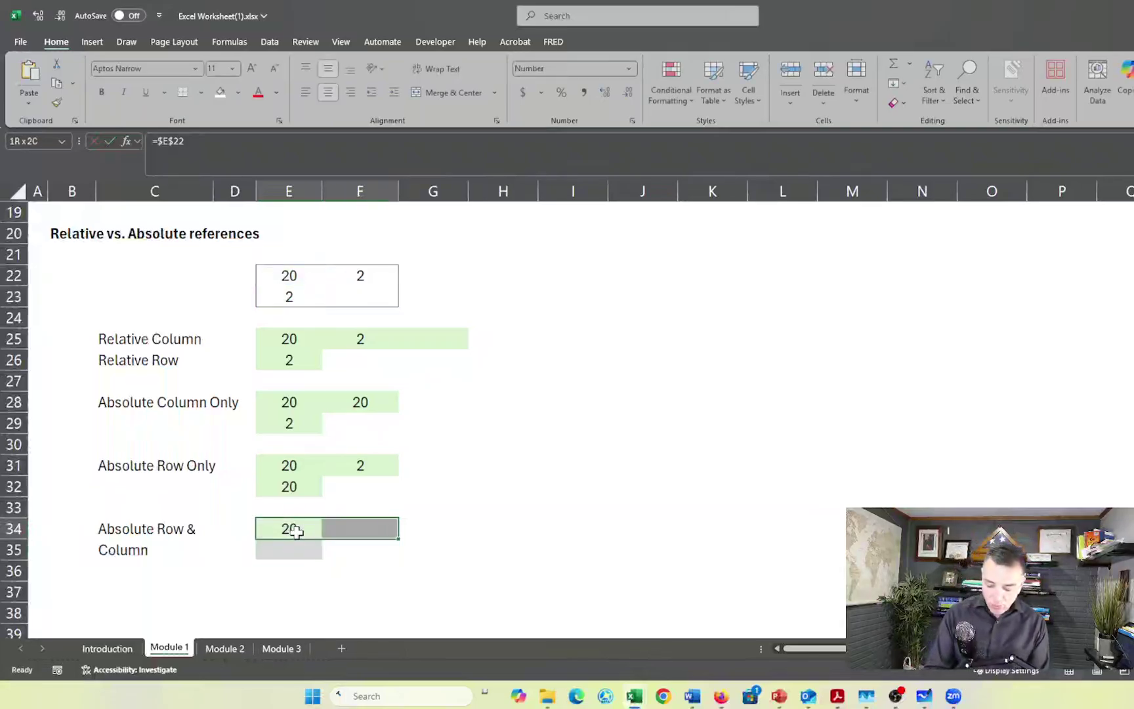
pyautogui.hotkey('ctrl', 'r')
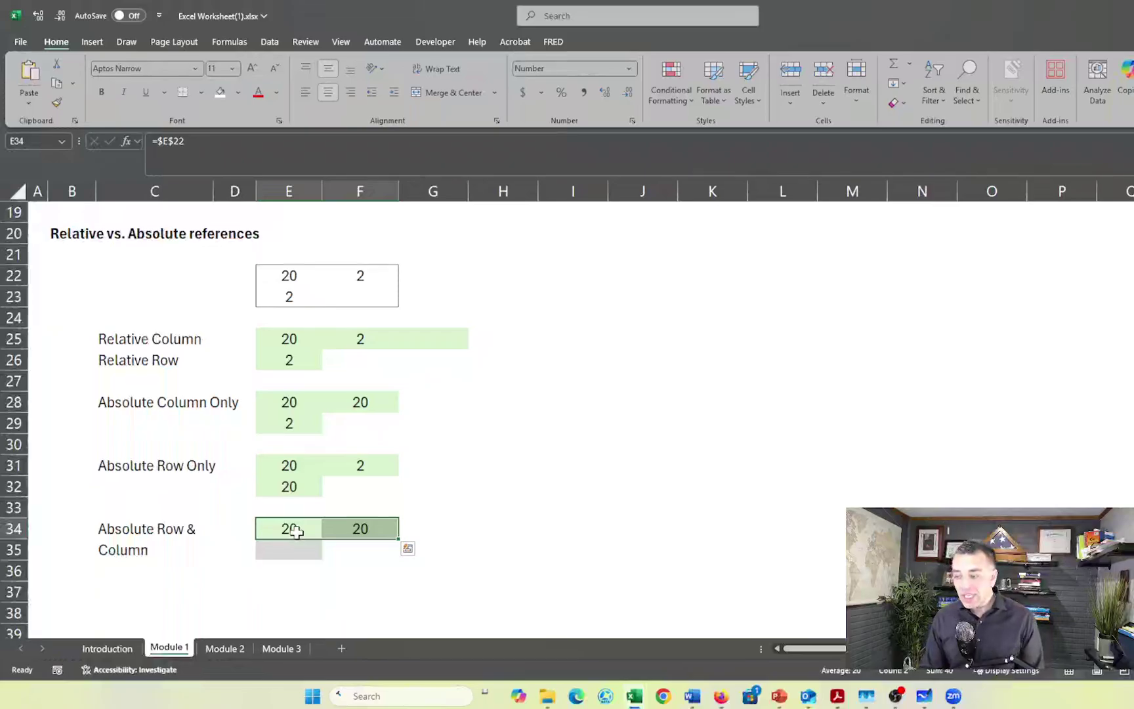
pyautogui.click(296, 531)
pyautogui.hotkey('shift', 'Down')
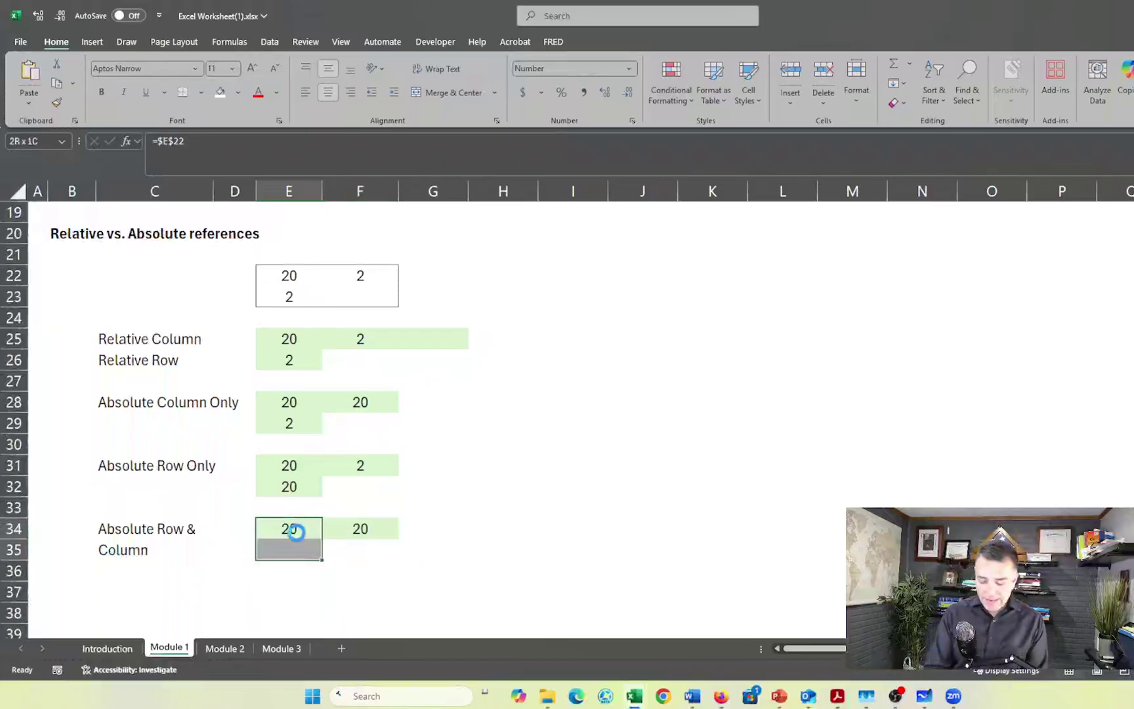
pyautogui.hotkey('ctrl', 'd')
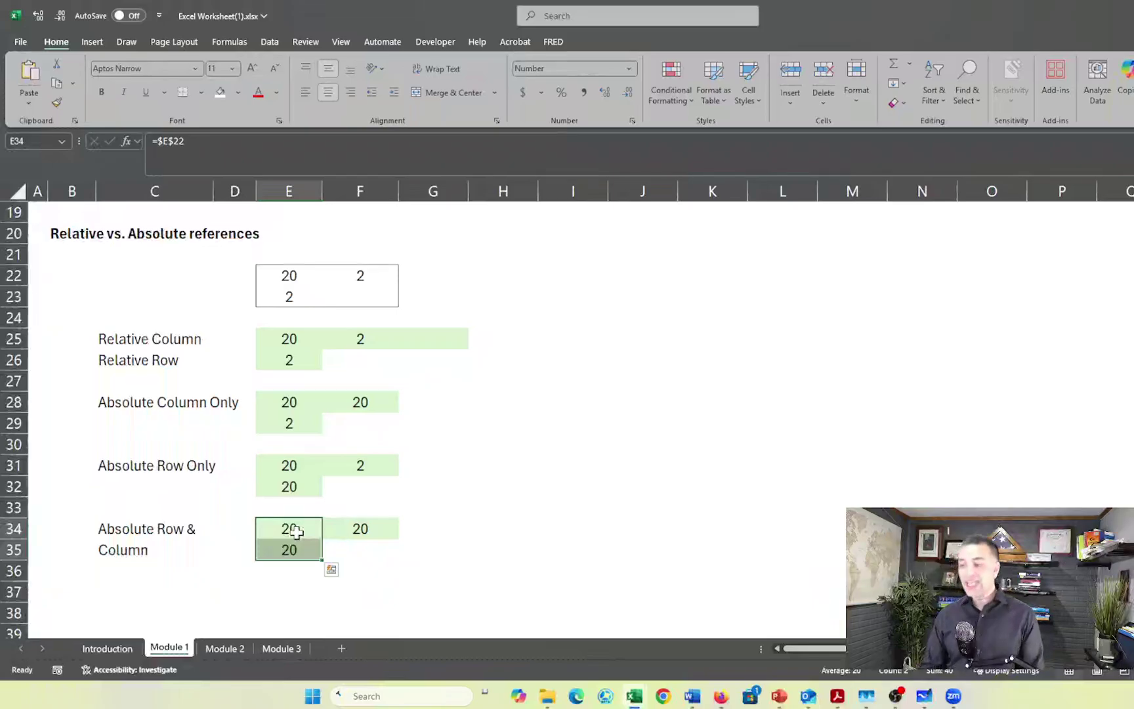